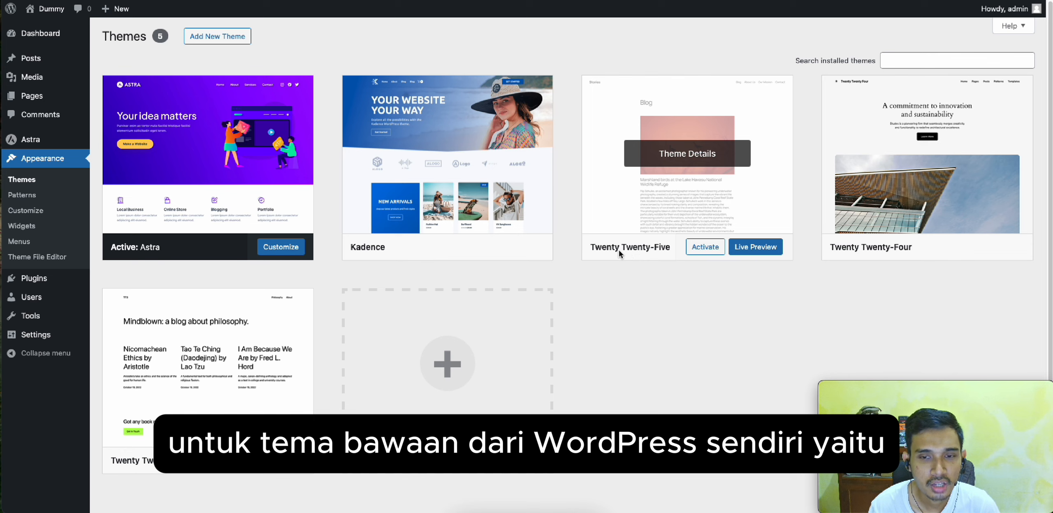
Activate the Twenty Twenty-Five theme and check which options its Appearance section offers
{"action": "left_click", "coordinate": [706, 247]}
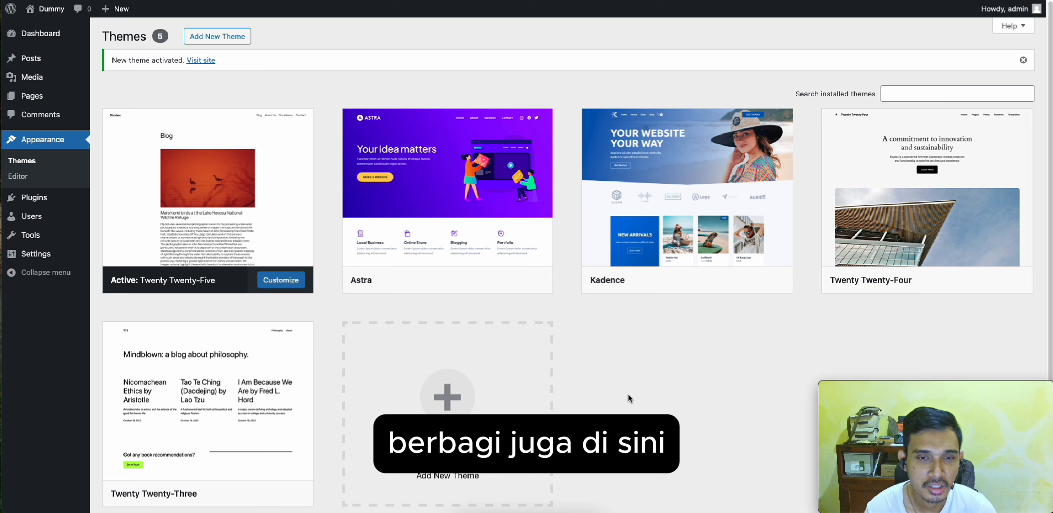
{"action": "mouse_move", "coordinate": [537, 278]}
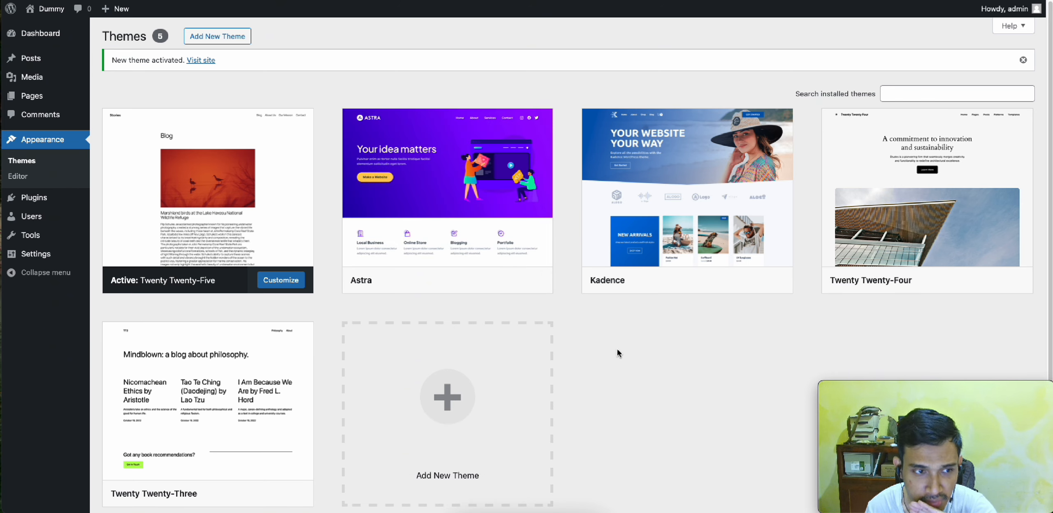
{"action": "mouse_move", "coordinate": [162, 213]}
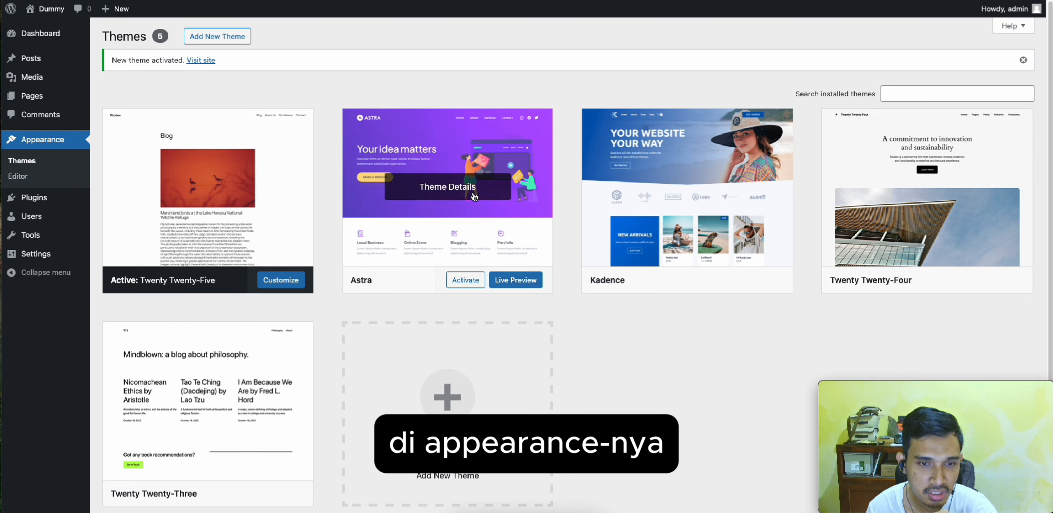
Activate the Kadence theme, followed by the Astra theme, to compare their Appearance options
{"action": "mouse_move", "coordinate": [639, 265]}
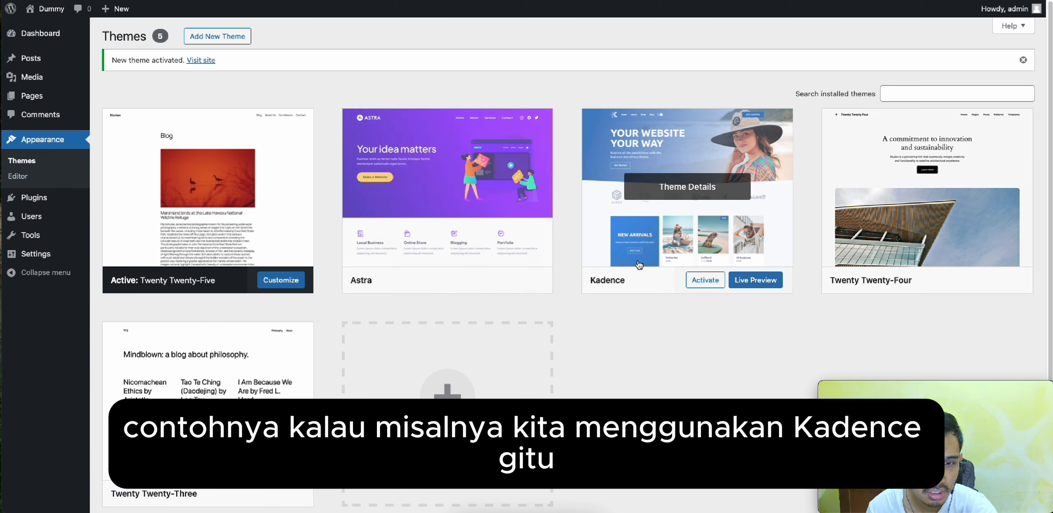
{"action": "left_click", "coordinate": [705, 280]}
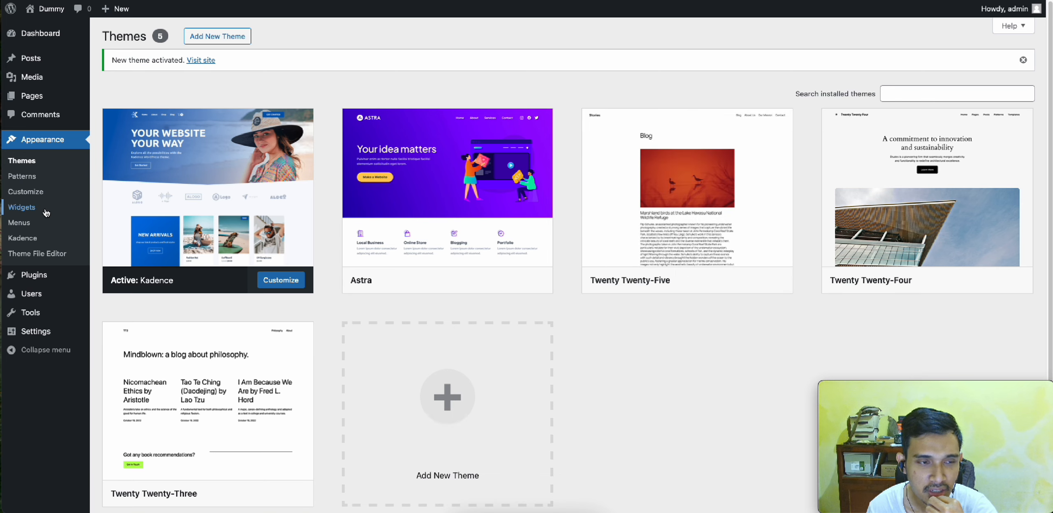
{"action": "mouse_move", "coordinate": [391, 262]}
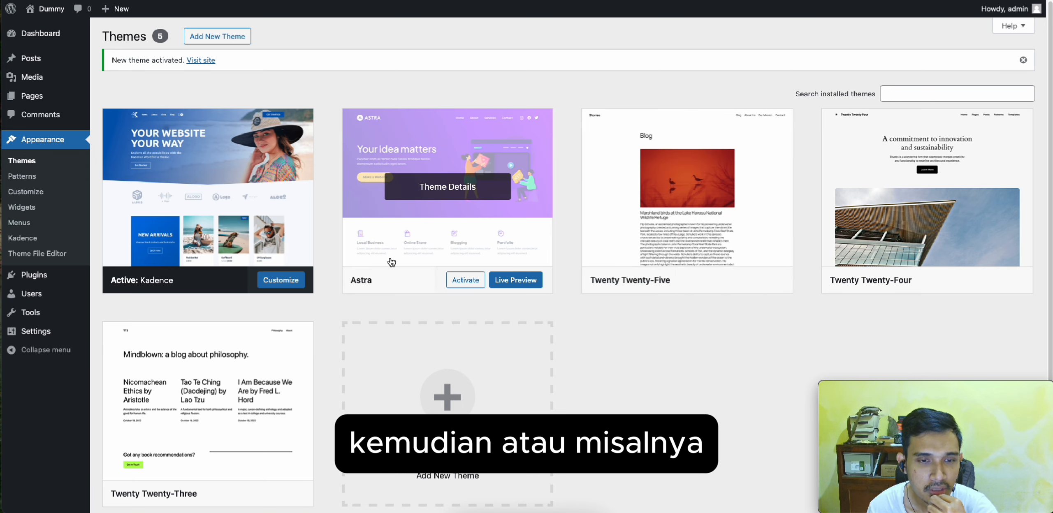
{"action": "left_click", "coordinate": [473, 284]}
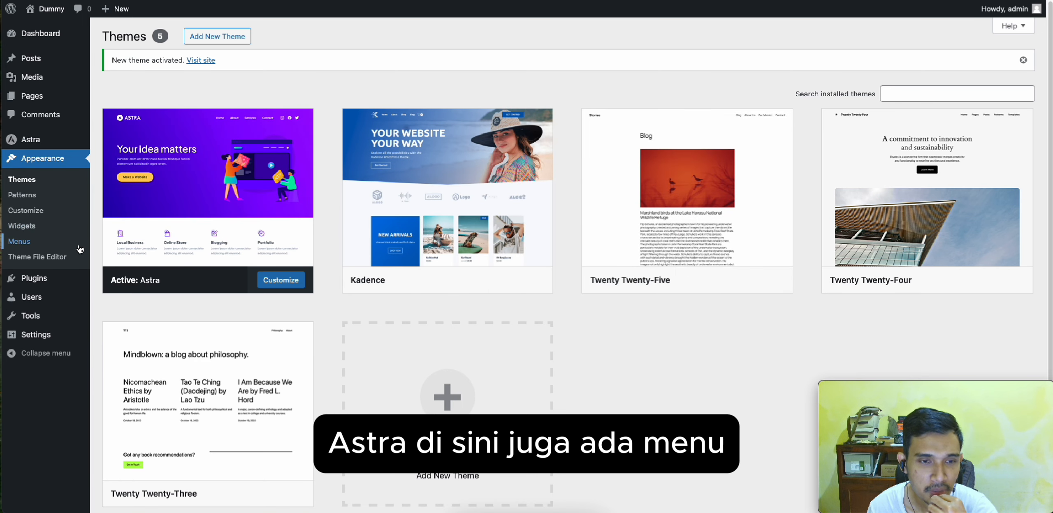
Make Kadence the site's active theme
{"action": "mouse_move", "coordinate": [449, 222]}
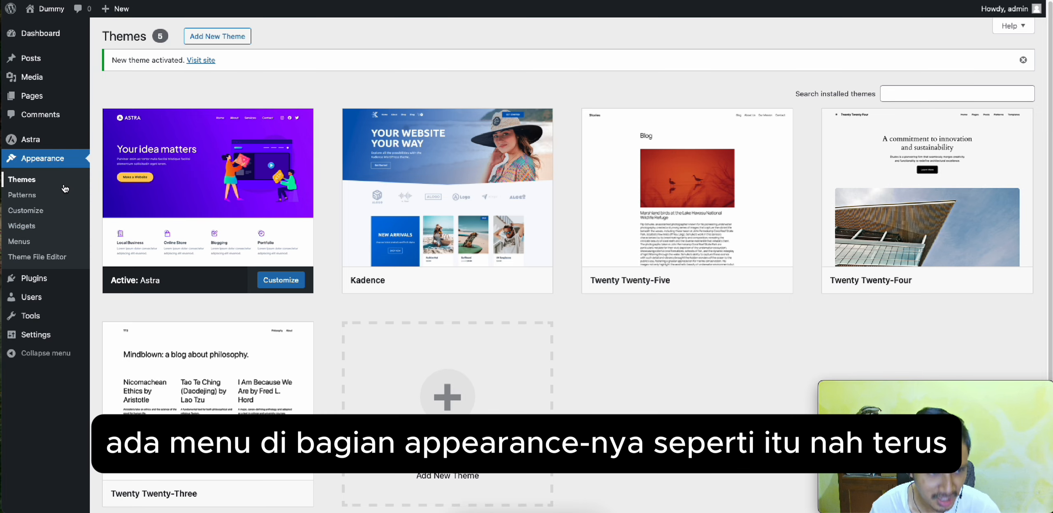
{"action": "mouse_move", "coordinate": [448, 262]}
{"action": "left_click", "coordinate": [464, 280]}
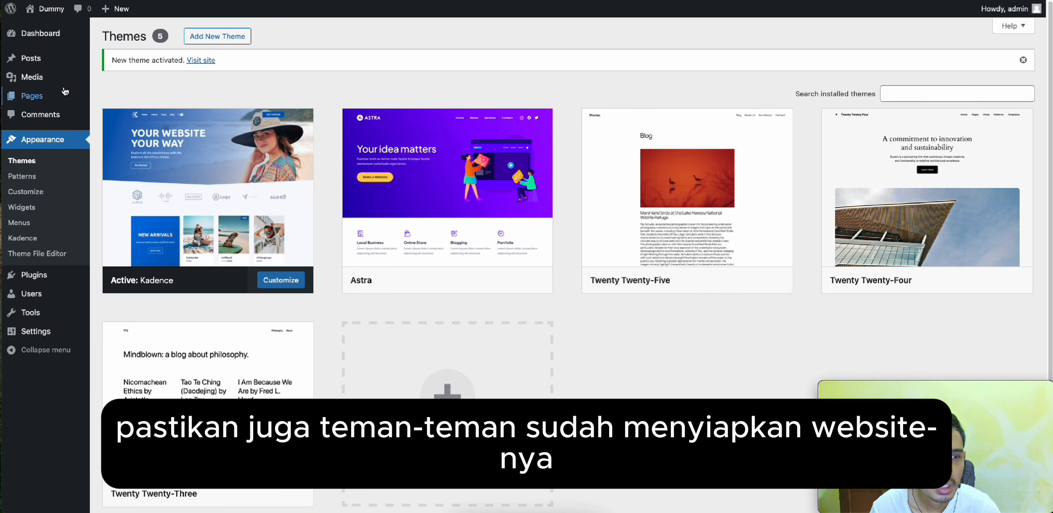
Open the list of all pages to review which pages the site already has
{"action": "mouse_move", "coordinate": [54, 97]}
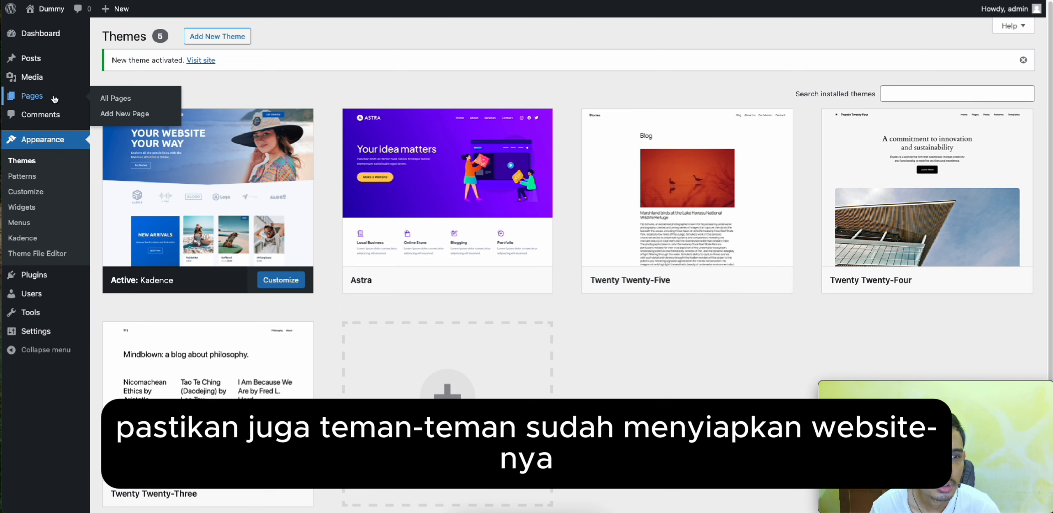
{"action": "left_click", "coordinate": [106, 103]}
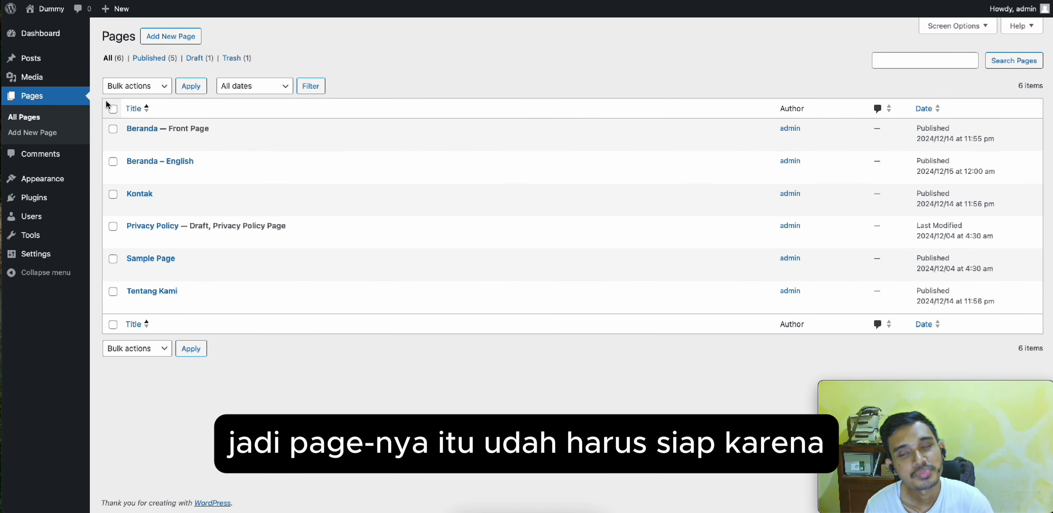
{"action": "mouse_move", "coordinate": [157, 132]}
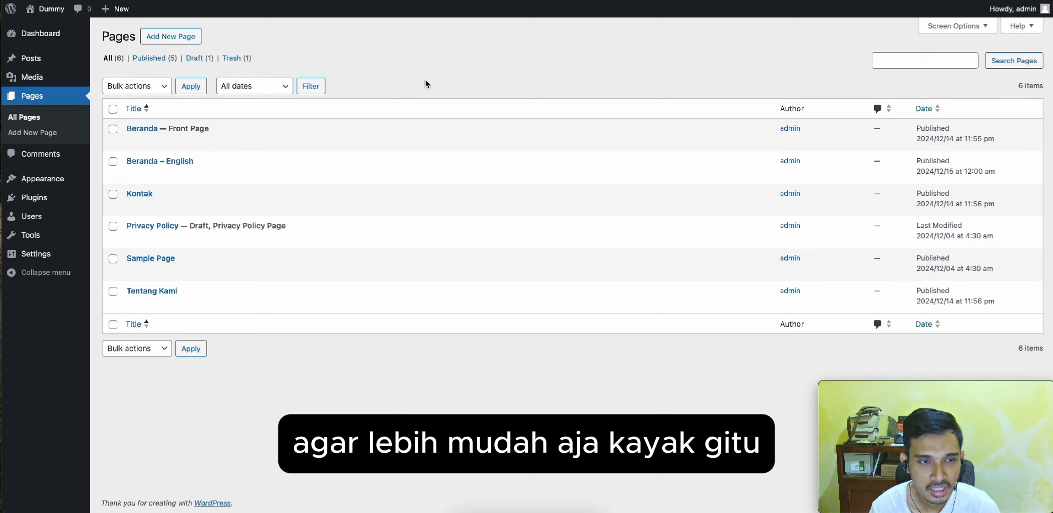
Open the live site in a new browser tab and compare its navigation menu with the pages list
{"action": "mouse_move", "coordinate": [45, 9]}
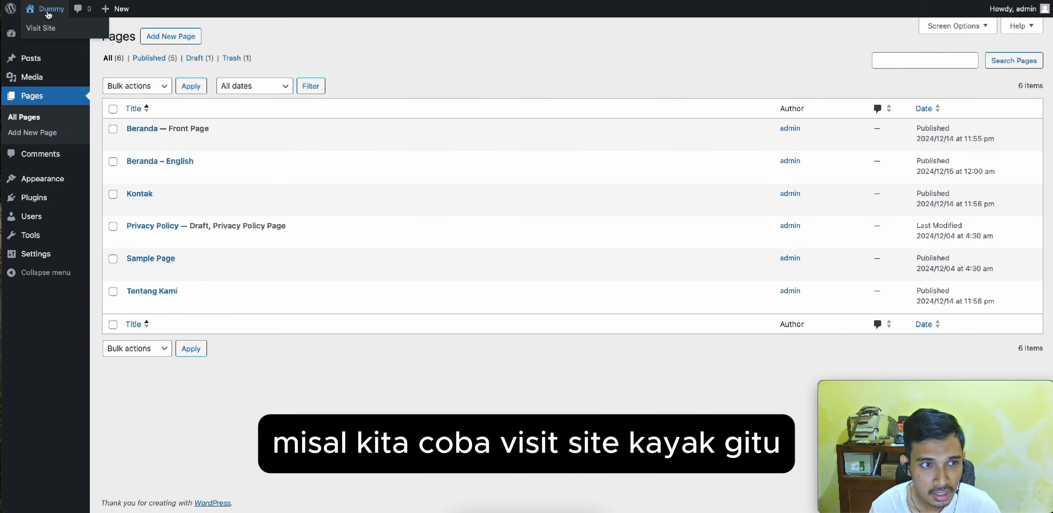
{"action": "right_click", "coordinate": [49, 31]}
{"action": "left_click", "coordinate": [64, 36]}
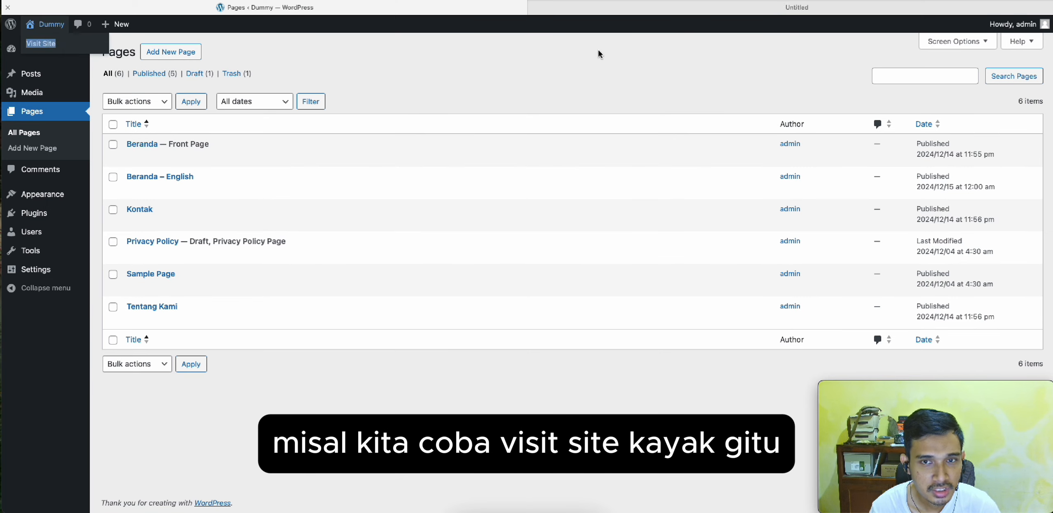
{"action": "left_click", "coordinate": [681, 11]}
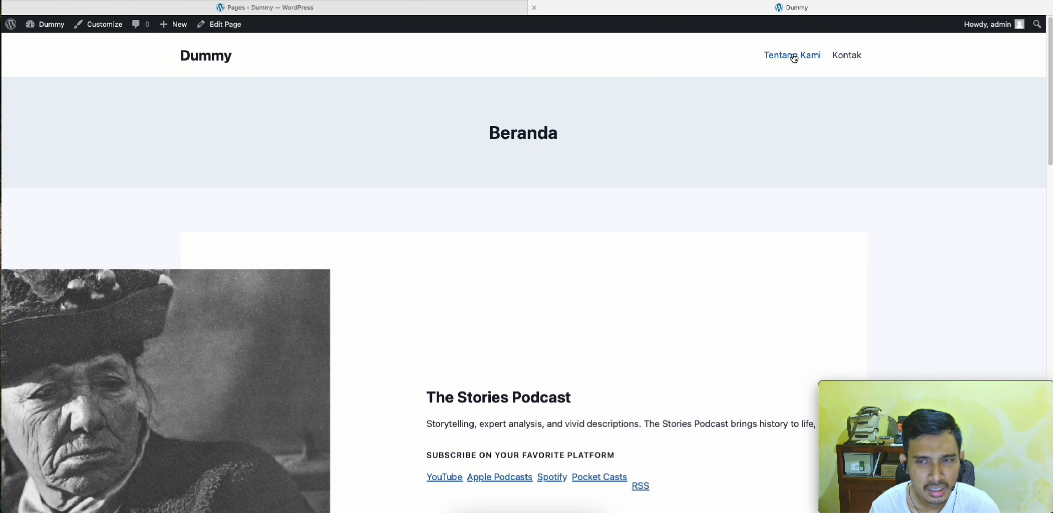
{"action": "left_click", "coordinate": [184, 8]}
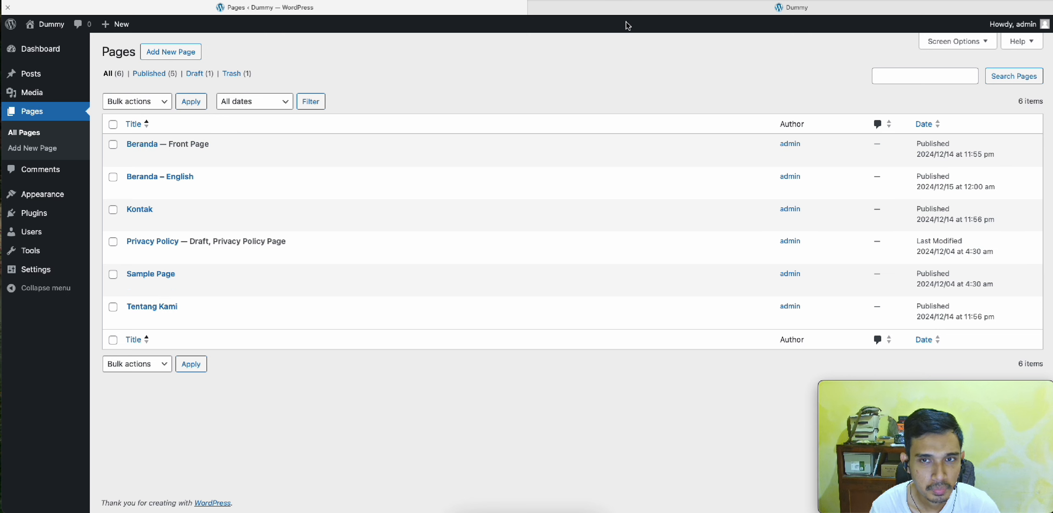
{"action": "left_click", "coordinate": [635, 9]}
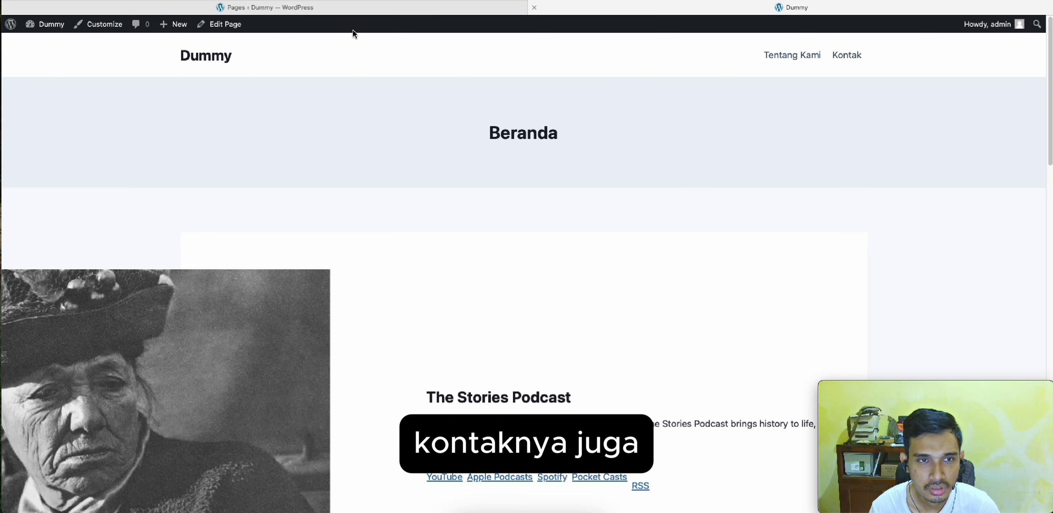
{"action": "left_click", "coordinate": [351, 12]}
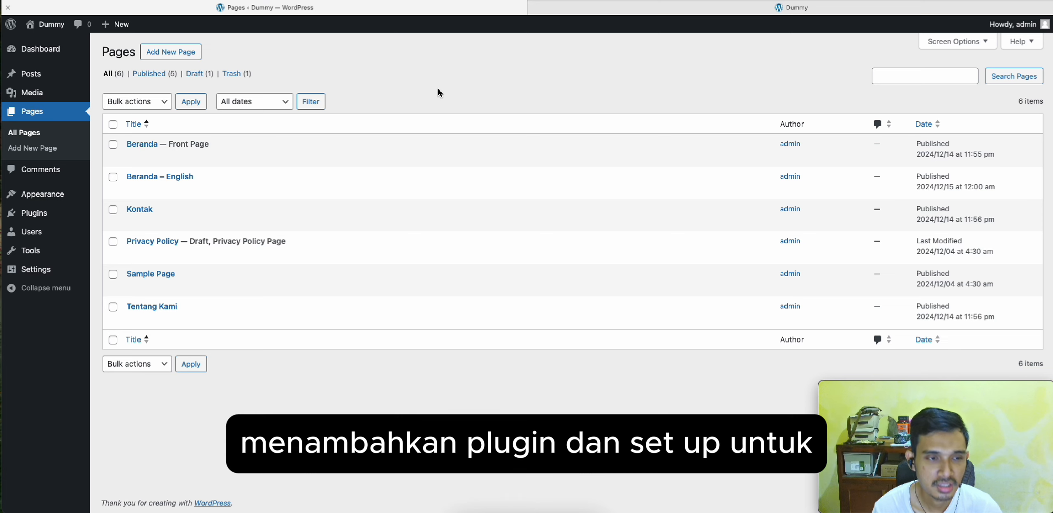
Search for "polylang" among the plugins available to add
{"action": "mouse_move", "coordinate": [271, 199]}
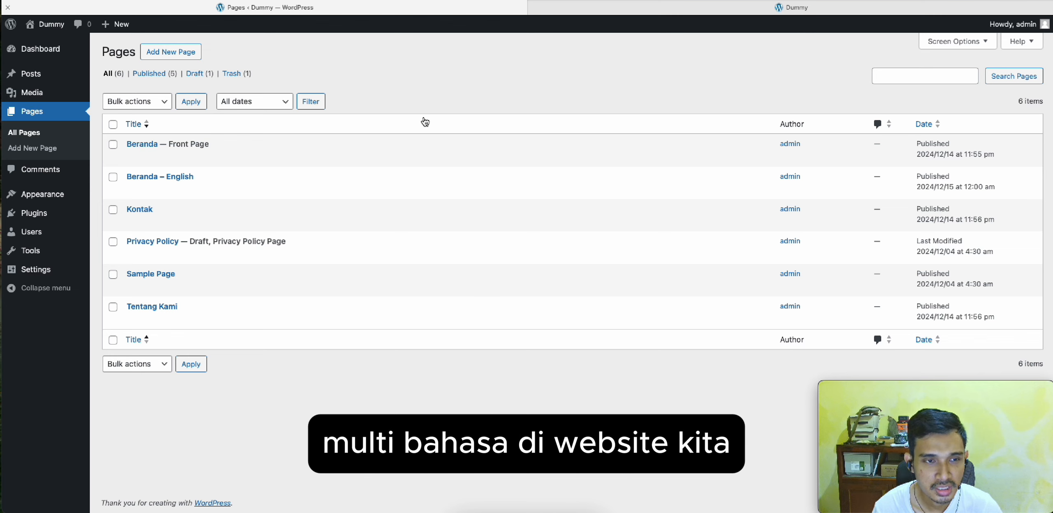
{"action": "mouse_move", "coordinate": [61, 213]}
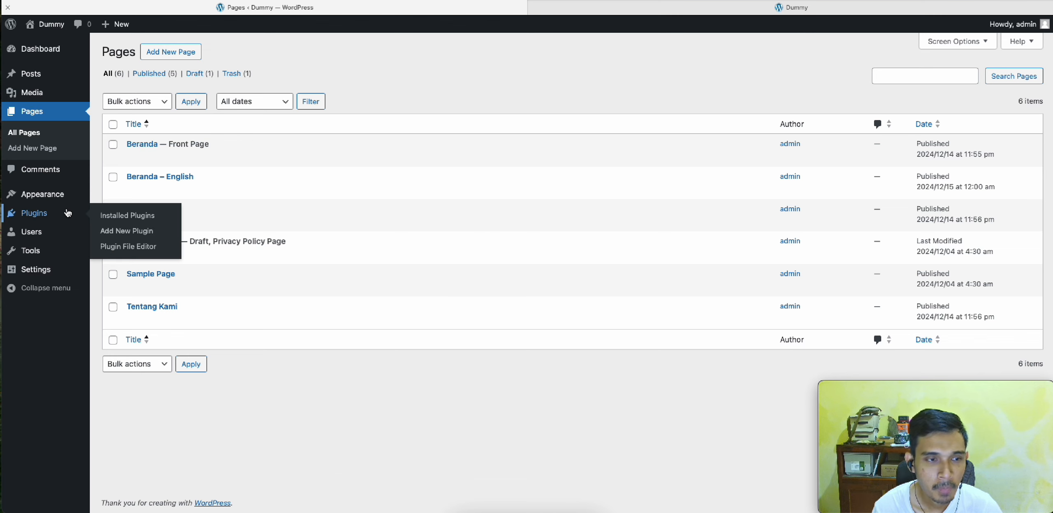
{"action": "left_click", "coordinate": [121, 232]}
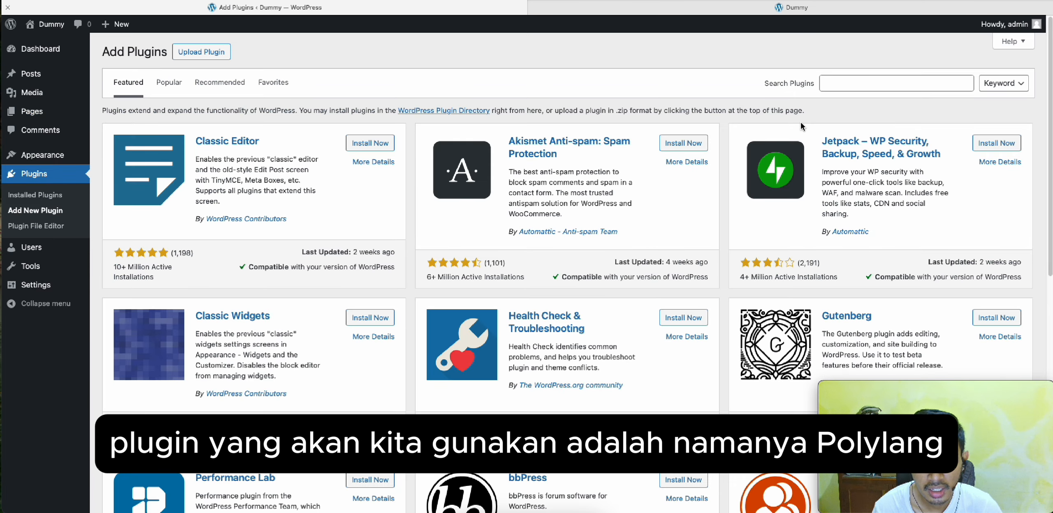
{"action": "left_click", "coordinate": [902, 84]}
{"action": "type", "text": "po"}
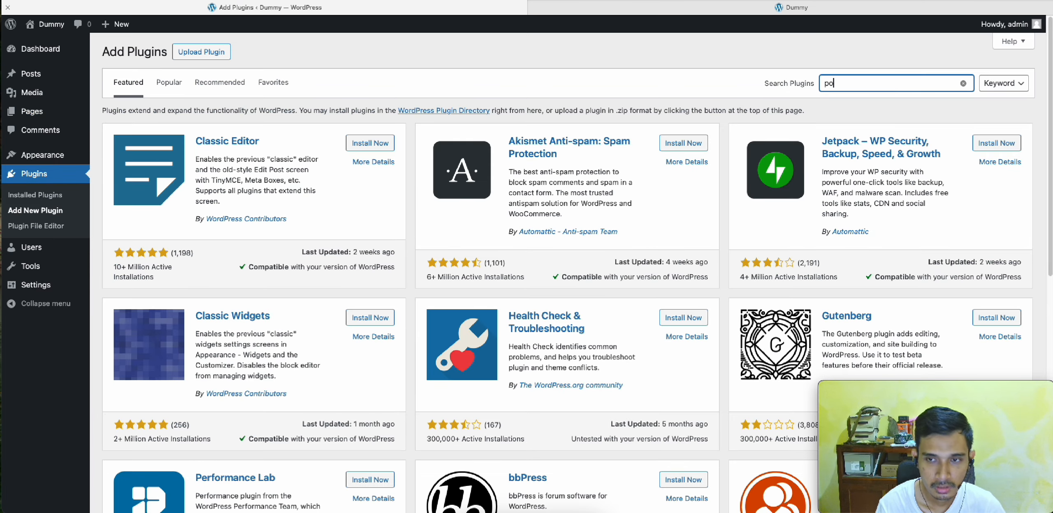
{"action": "type", "text": "lyy"}
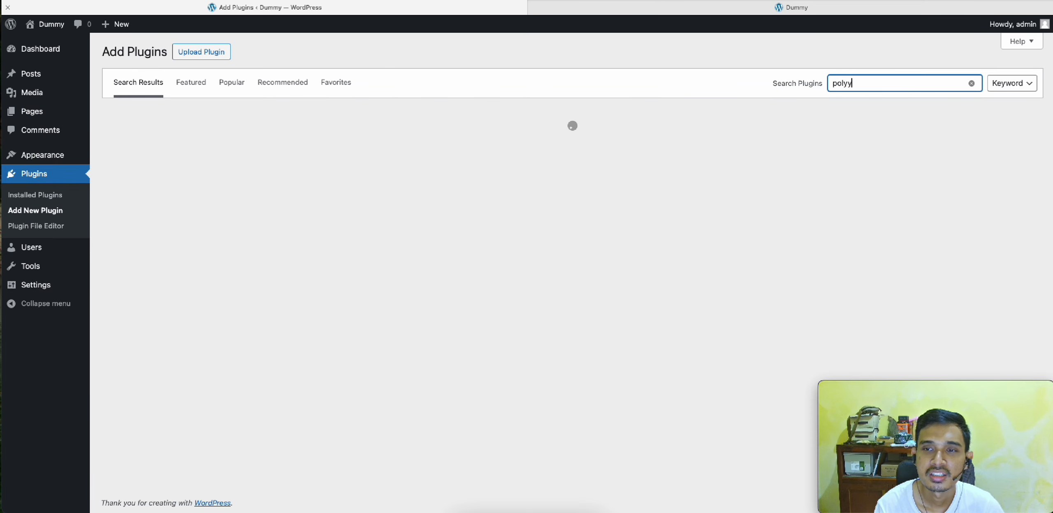
{"action": "key", "text": "BackSpace"}
{"action": "type", "text": "lang"}
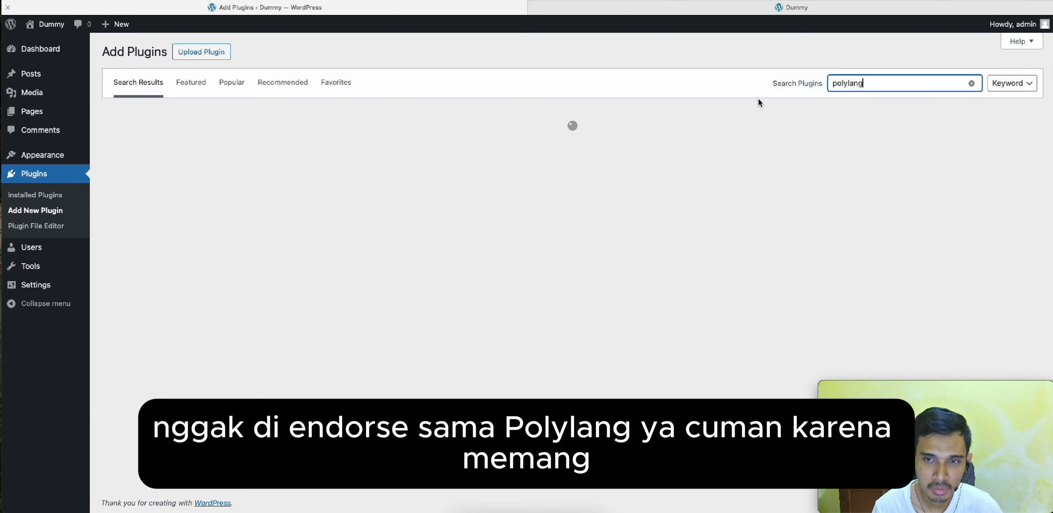
{"action": "left_click", "coordinate": [727, 107]}
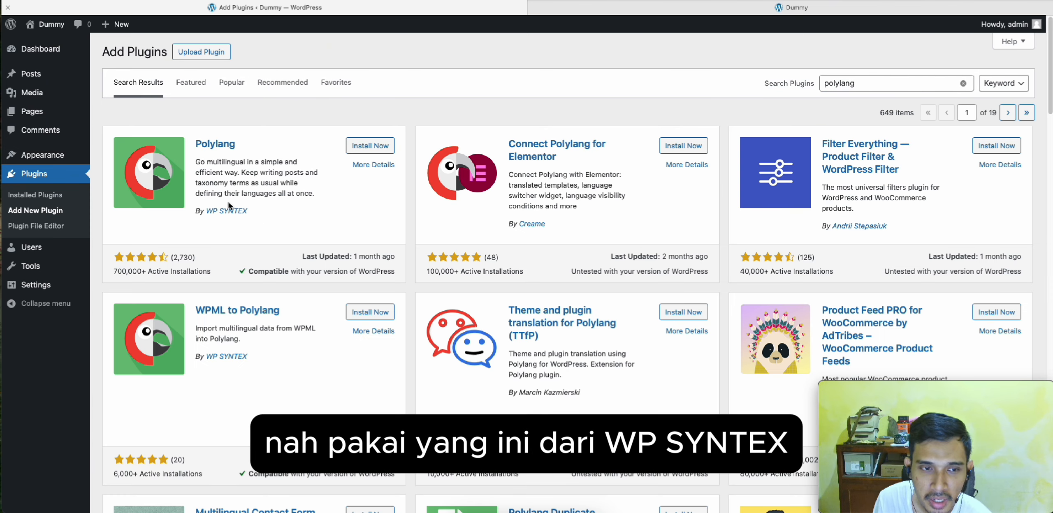
Install and activate the Polylang plugin by WP SYNTEX, and open its setup wizard
{"action": "left_click", "coordinate": [368, 148]}
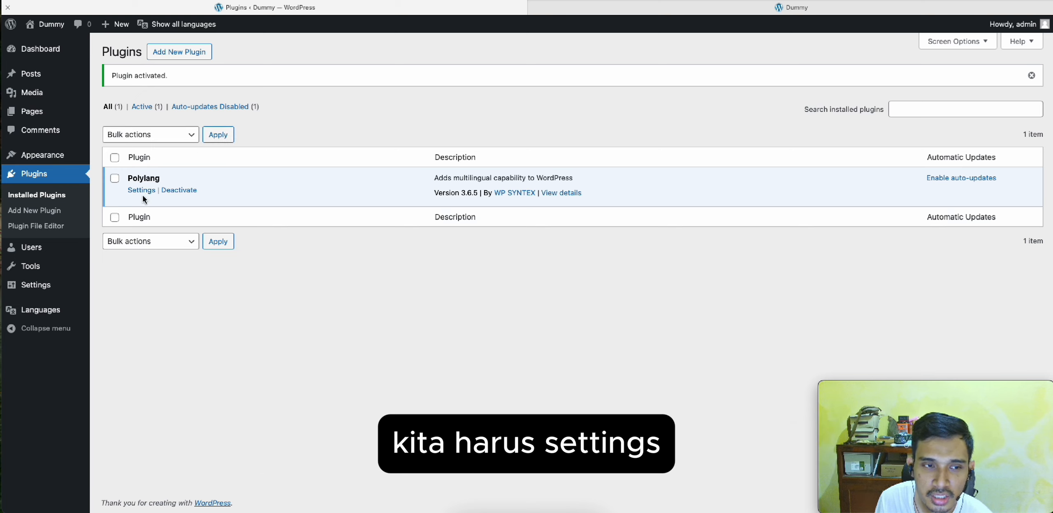
{"action": "mouse_move", "coordinate": [63, 315]}
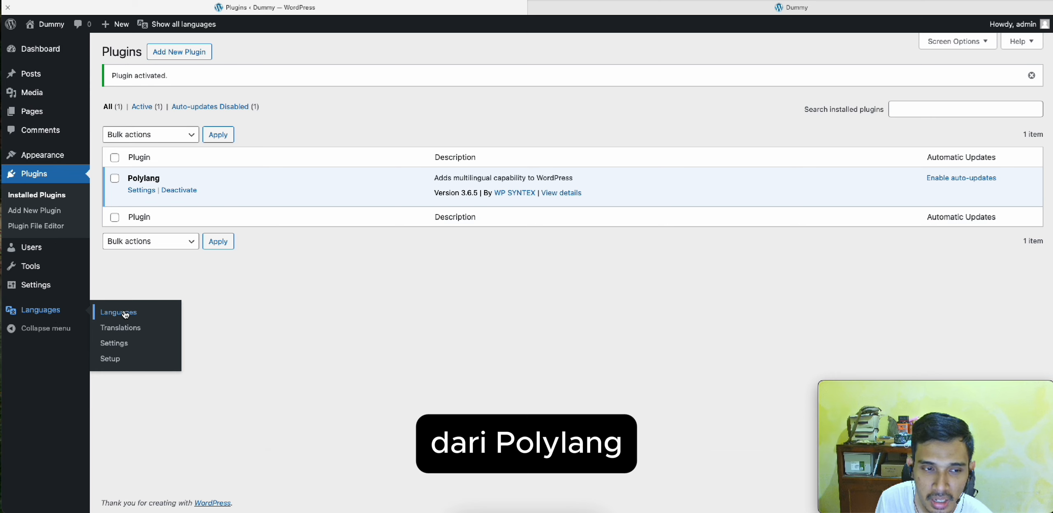
{"action": "left_click", "coordinate": [129, 361]}
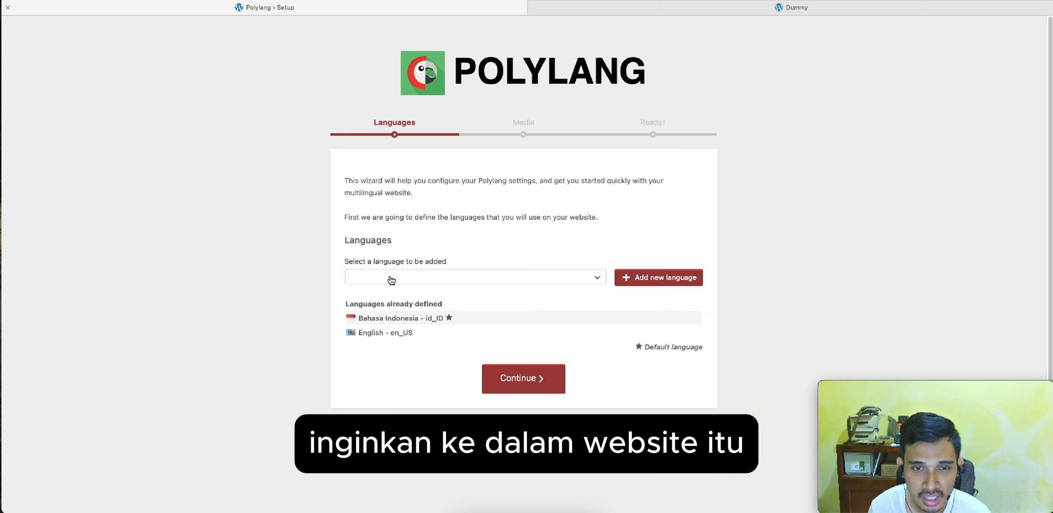
Review the available and defined languages, and continue to the wizard's Media stage without adding another language
{"action": "left_click", "coordinate": [392, 281]}
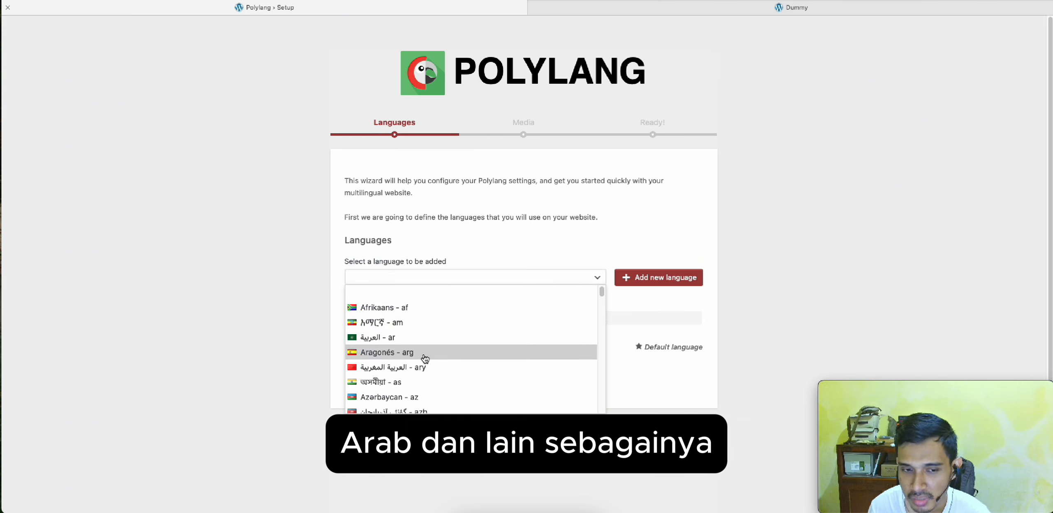
{"action": "left_click", "coordinate": [564, 278]}
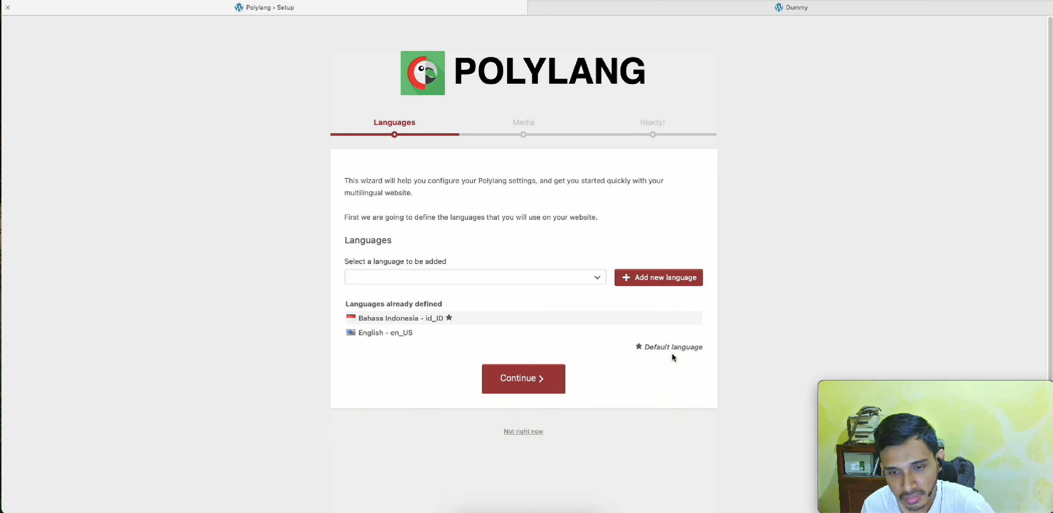
{"action": "left_click_drag", "start_coordinate": [649, 349], "coordinate": [626, 361]}
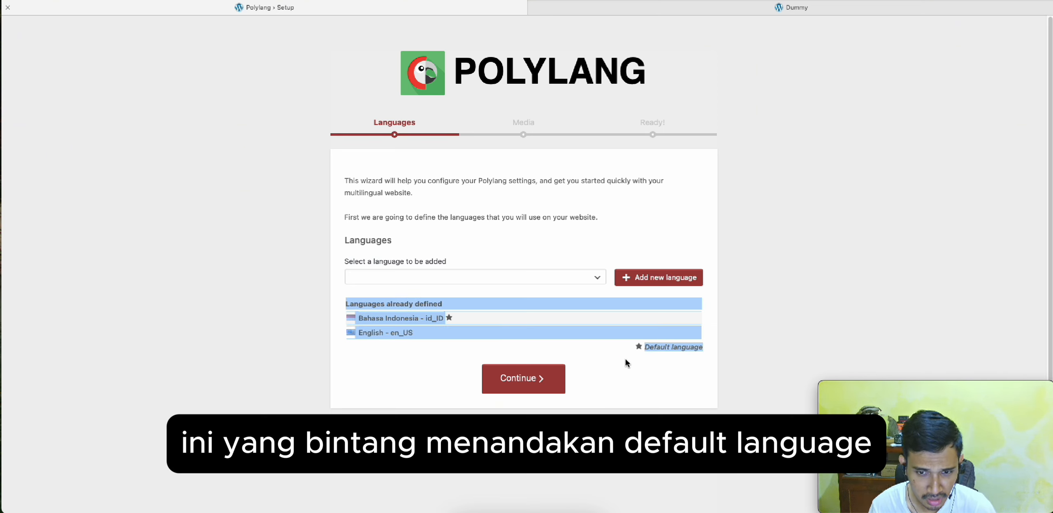
{"action": "left_click", "coordinate": [638, 365]}
{"action": "left_click", "coordinate": [547, 386]}
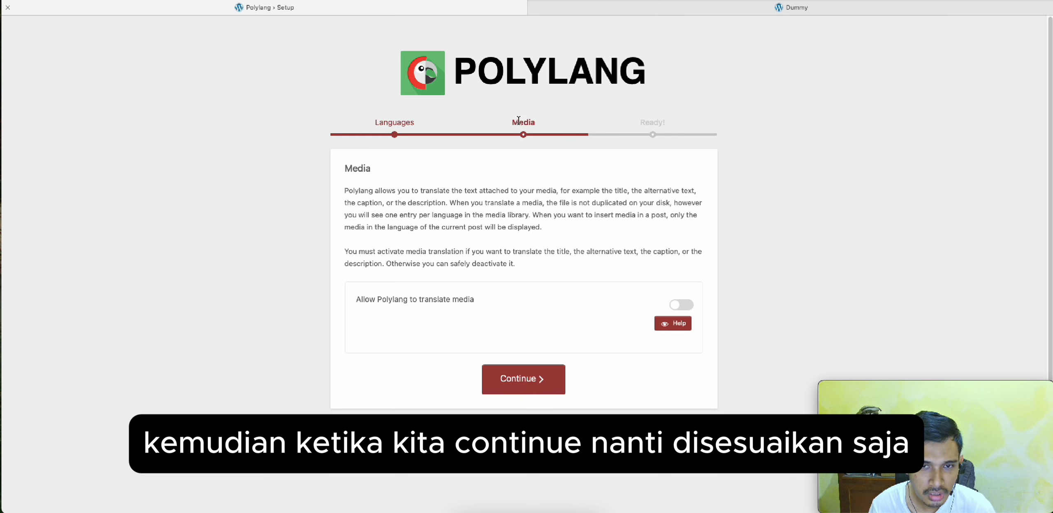
Review the wizard's Media stage, including its explanation of when media translation is needed
{"action": "left_click_drag", "start_coordinate": [514, 121], "coordinate": [540, 122]}
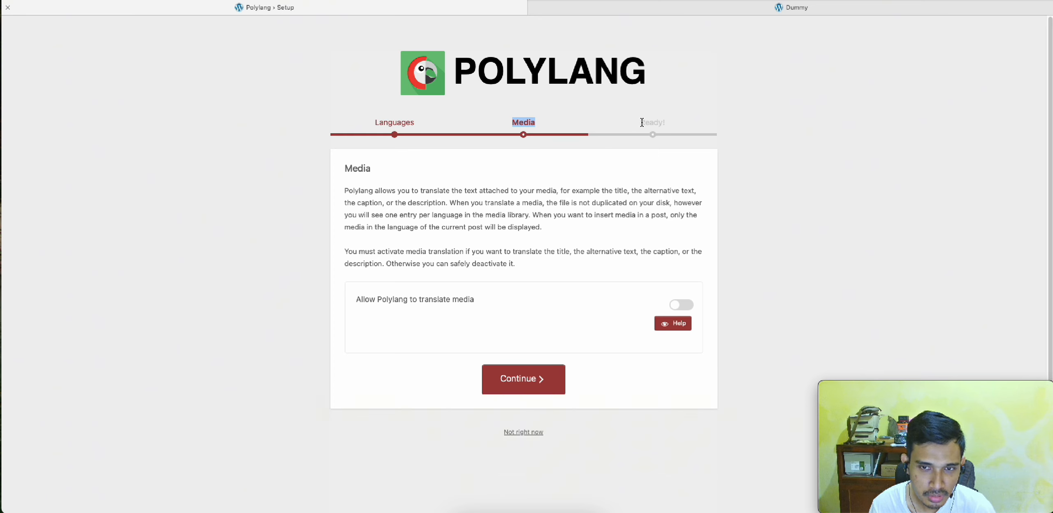
{"action": "left_click_drag", "start_coordinate": [644, 122], "coordinate": [671, 122]}
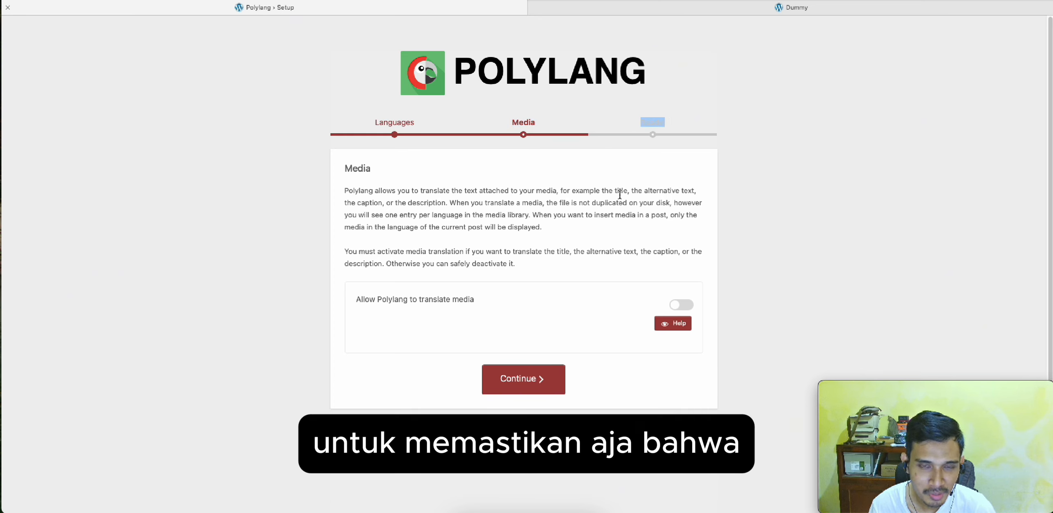
{"action": "left_click_drag", "start_coordinate": [518, 265], "coordinate": [411, 207]}
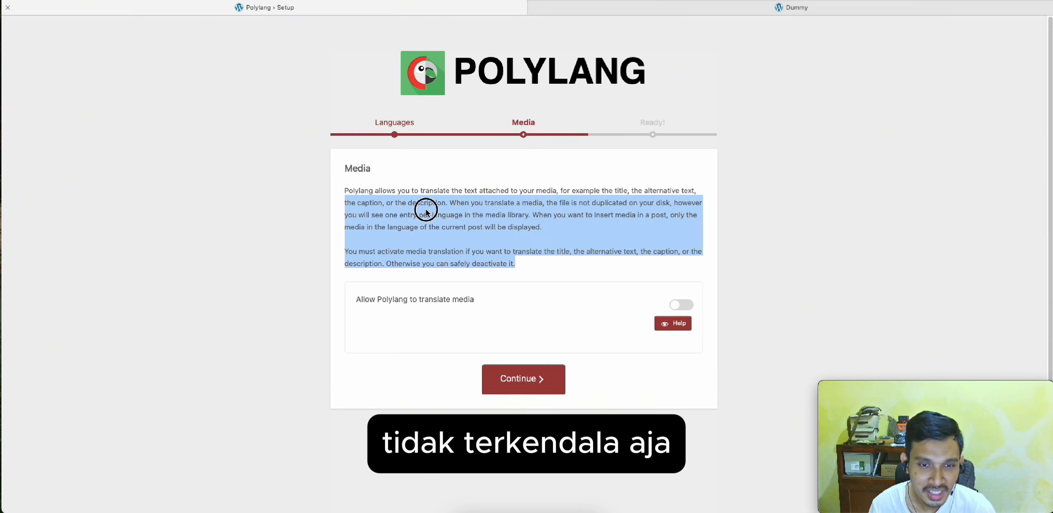
Finish the Polylang setup wizard with media translation left off, and return to the WordPress dashboard
{"action": "left_click", "coordinate": [483, 176]}
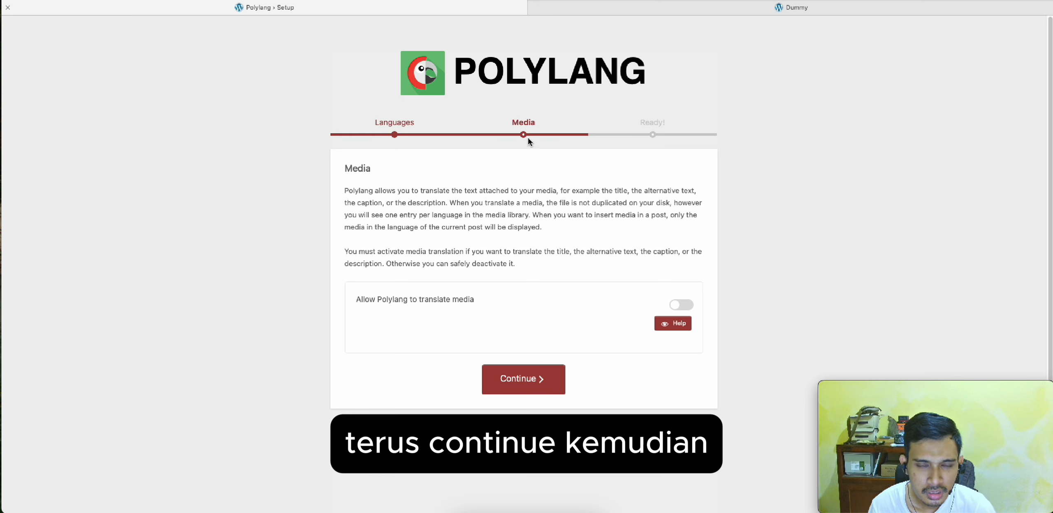
{"action": "left_click", "coordinate": [523, 379]}
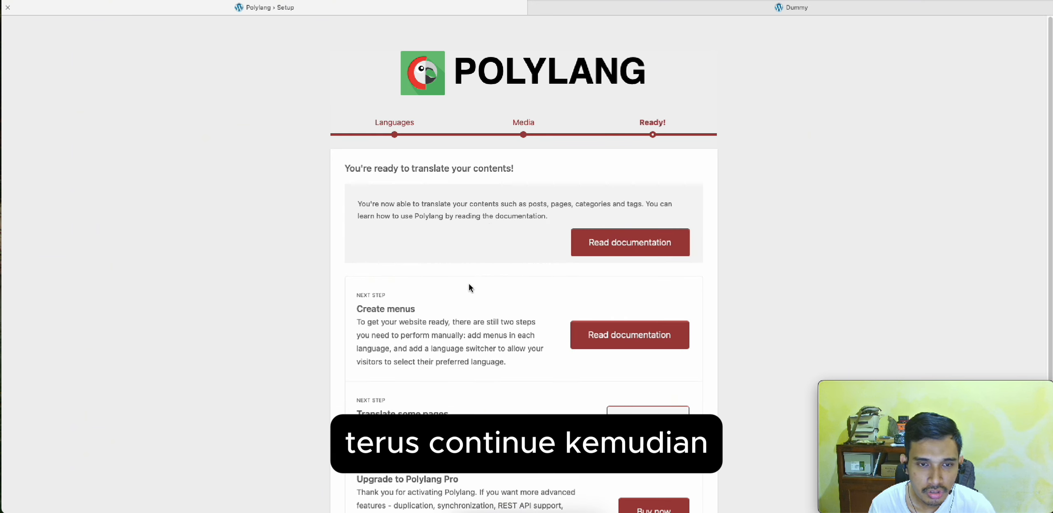
{"action": "scroll", "coordinate": [470, 312], "scroll_direction": "down", "scroll_amount": 4}
{"action": "left_click", "coordinate": [463, 452]}
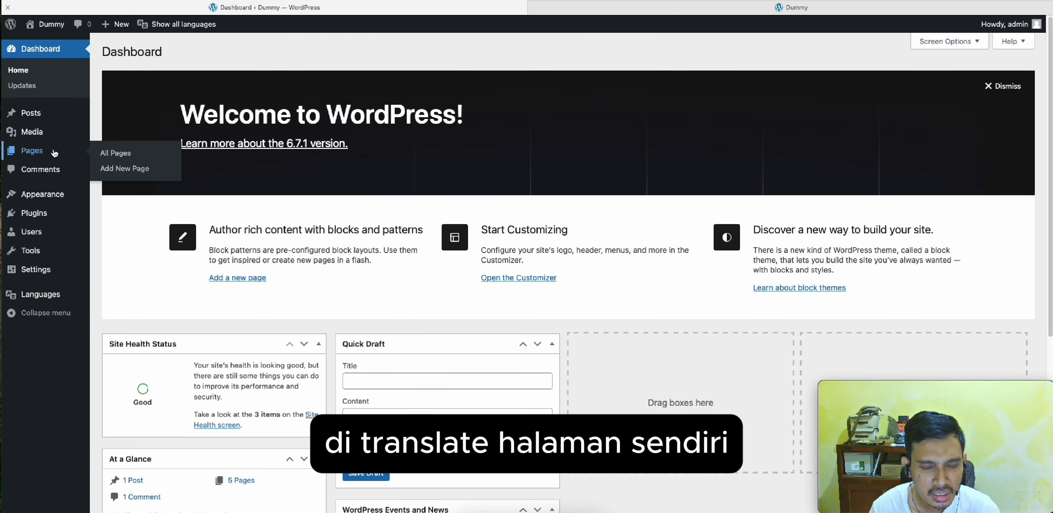
Open the list of all pages, view the English translation of the Beranda front page, and return to the list
{"action": "left_click", "coordinate": [54, 152]}
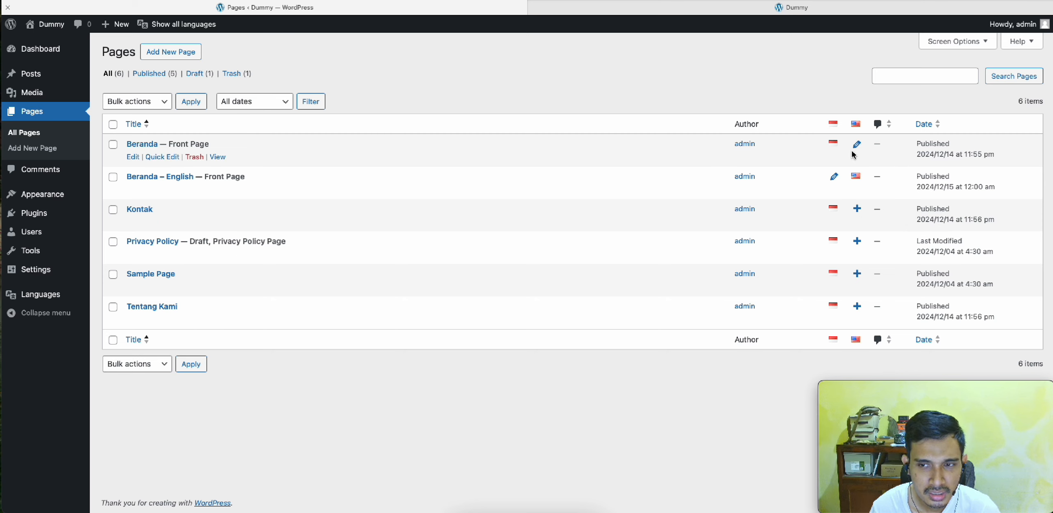
{"action": "left_click_drag", "start_coordinate": [201, 177], "coordinate": [242, 178]}
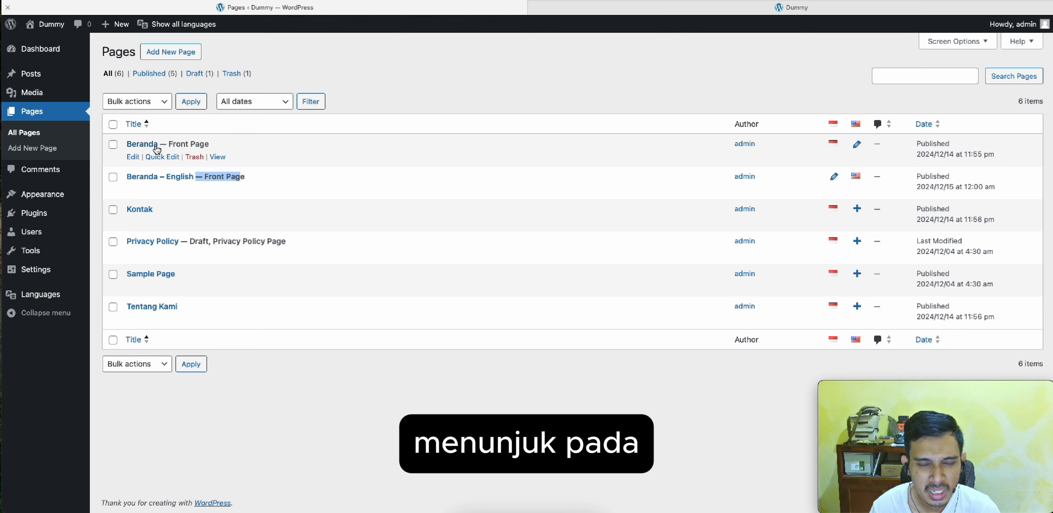
{"action": "left_click_drag", "start_coordinate": [166, 145], "coordinate": [189, 144]}
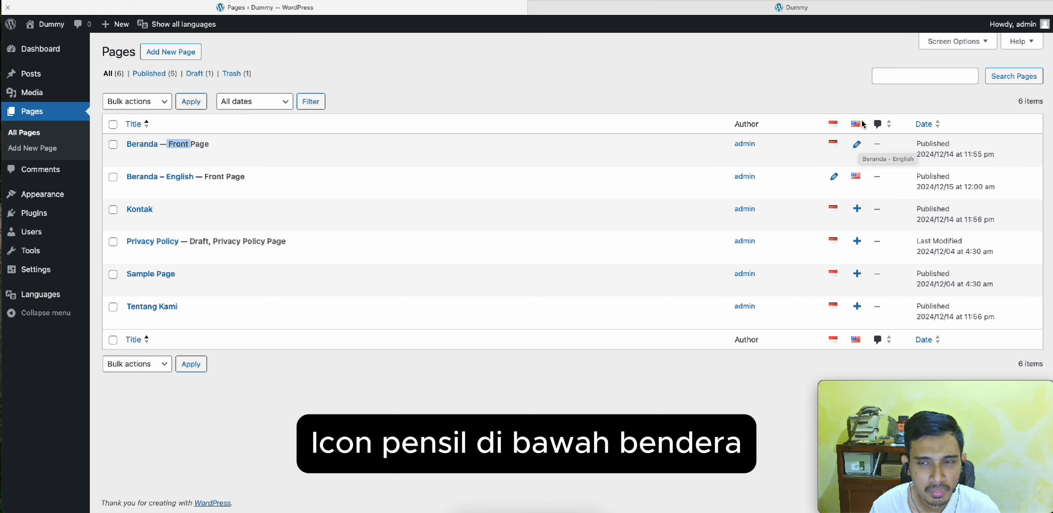
{"action": "left_click", "coordinate": [859, 145]}
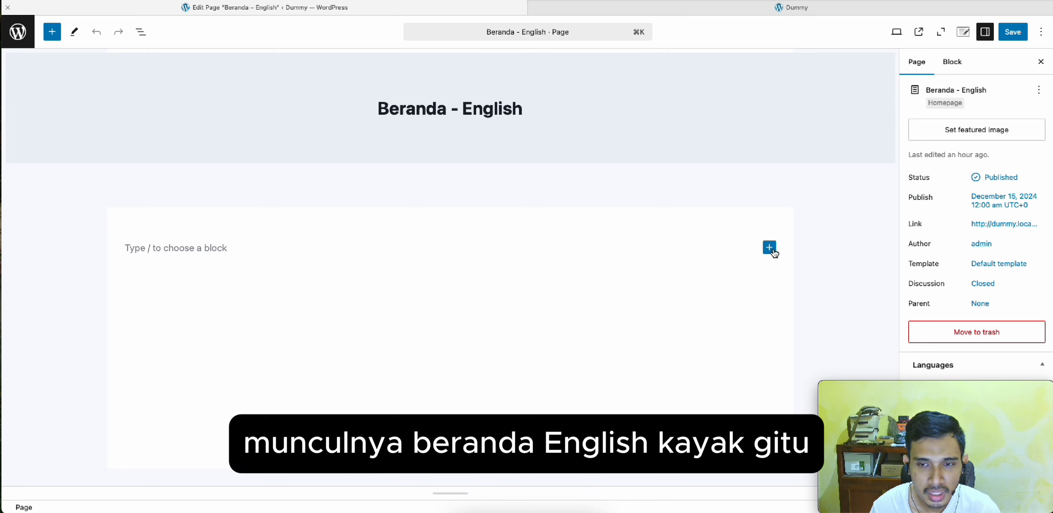
{"action": "left_click", "coordinate": [22, 39]}
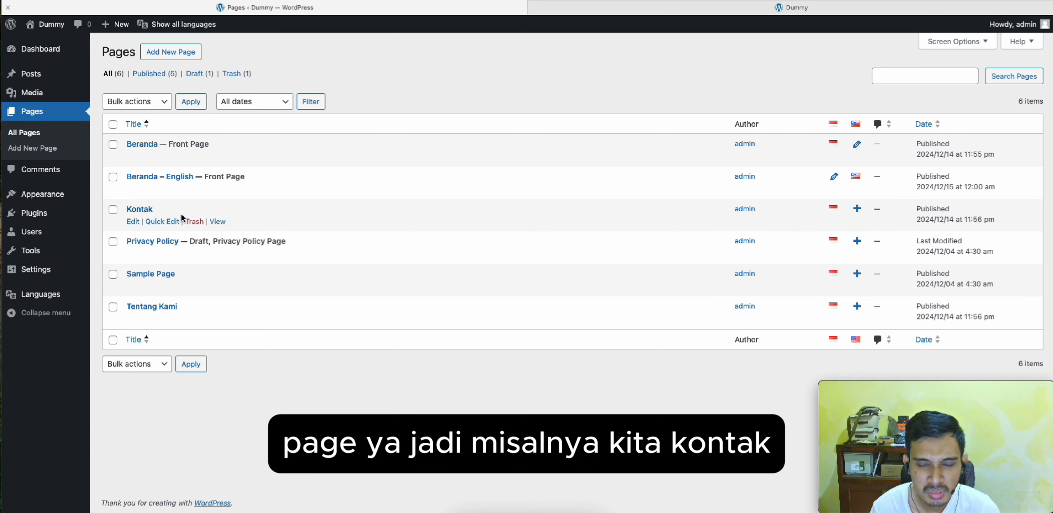
Create and publish an English translation of the Kontak page titled "Contact", and go back to the page list
{"action": "left_click", "coordinate": [858, 210]}
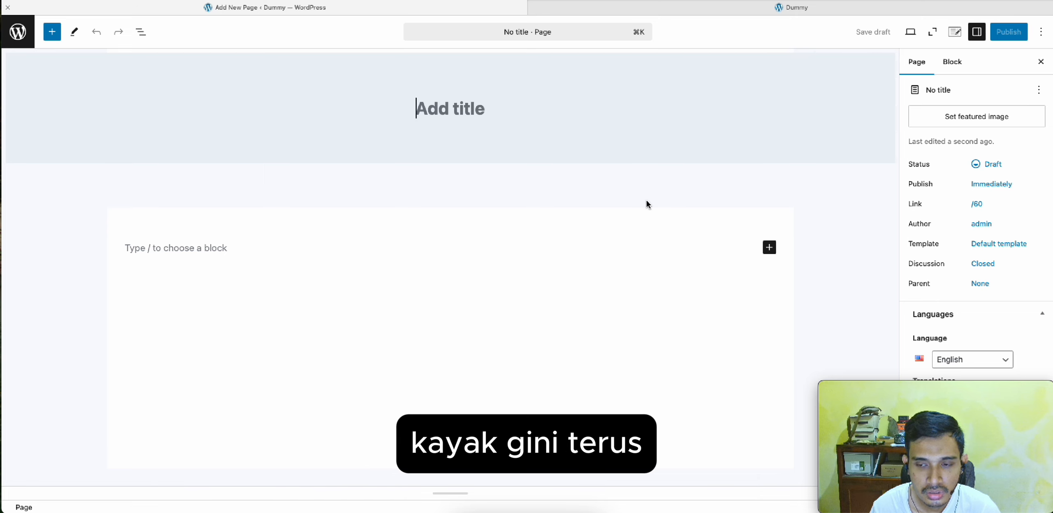
{"action": "type", "text": "Conta"}
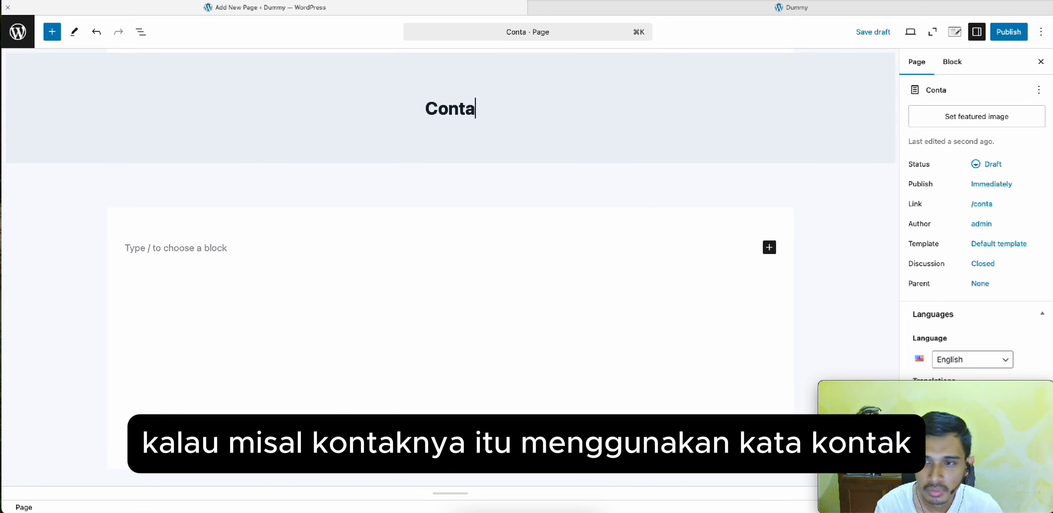
{"action": "type", "text": "ct"}
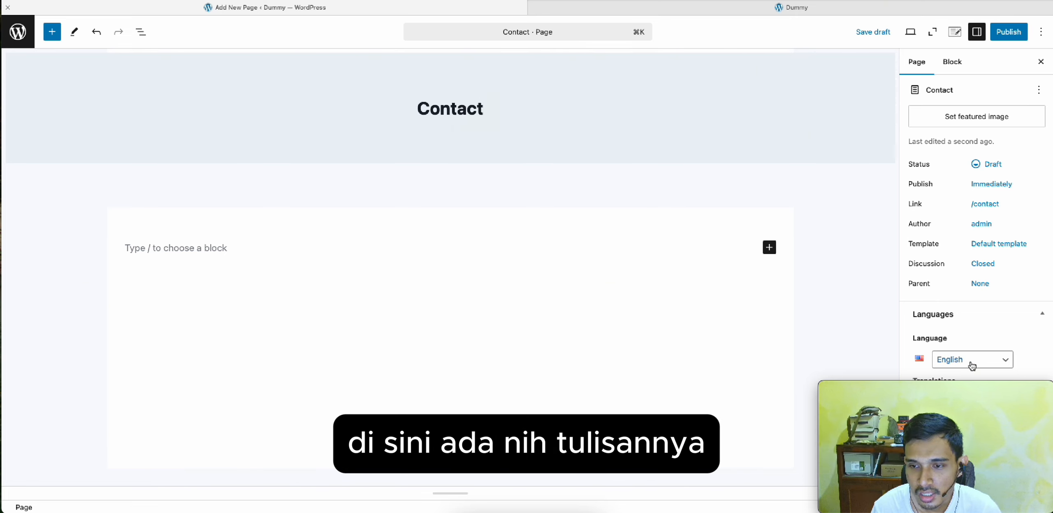
{"action": "mouse_move", "coordinate": [965, 400]}
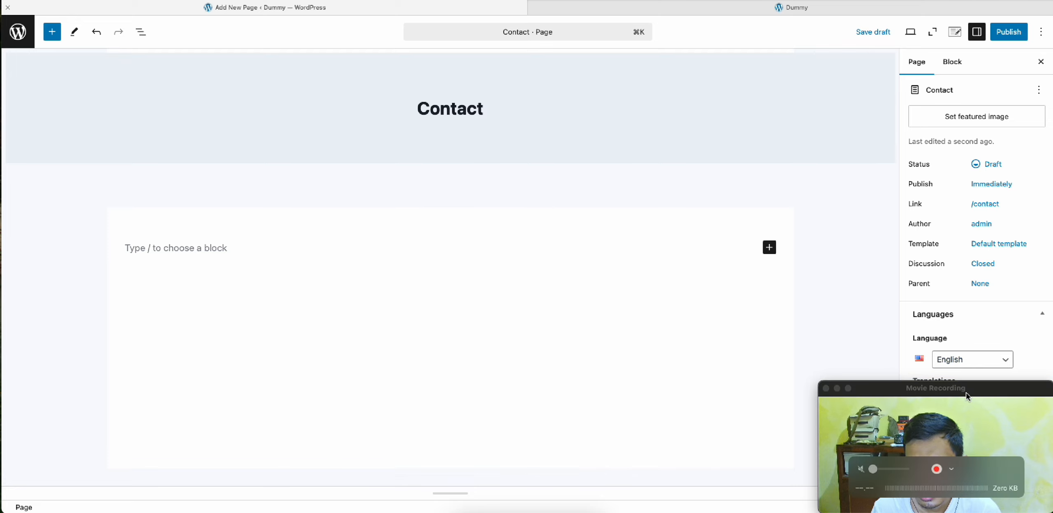
{"action": "left_click_drag", "start_coordinate": [968, 396], "coordinate": [151, 396]}
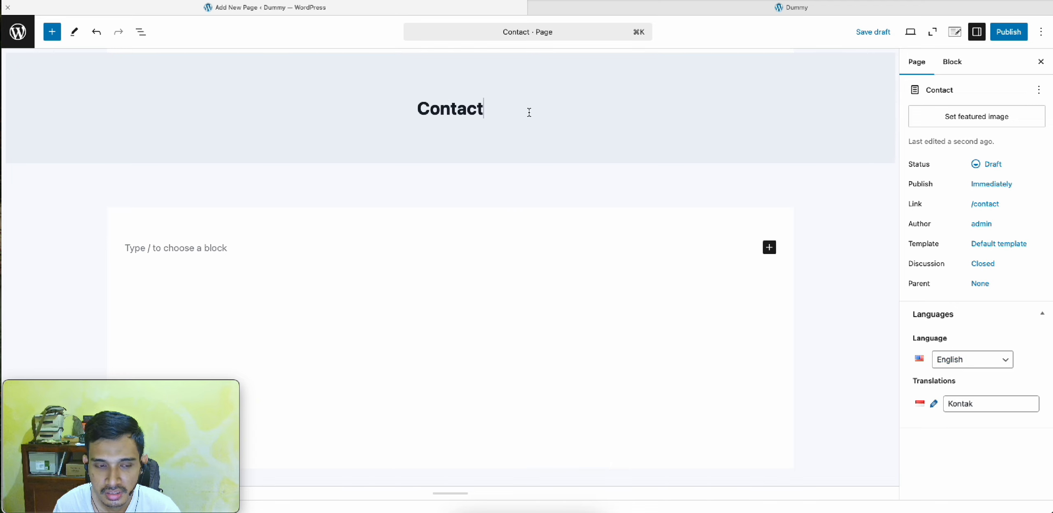
{"action": "mouse_move", "coordinate": [108, 388]}
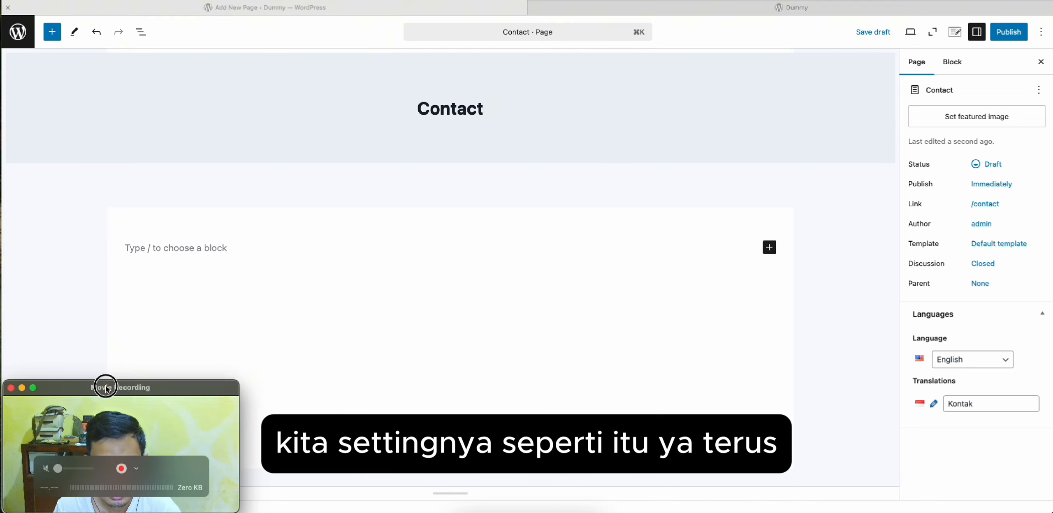
{"action": "left_click_drag", "start_coordinate": [108, 389], "coordinate": [921, 389]}
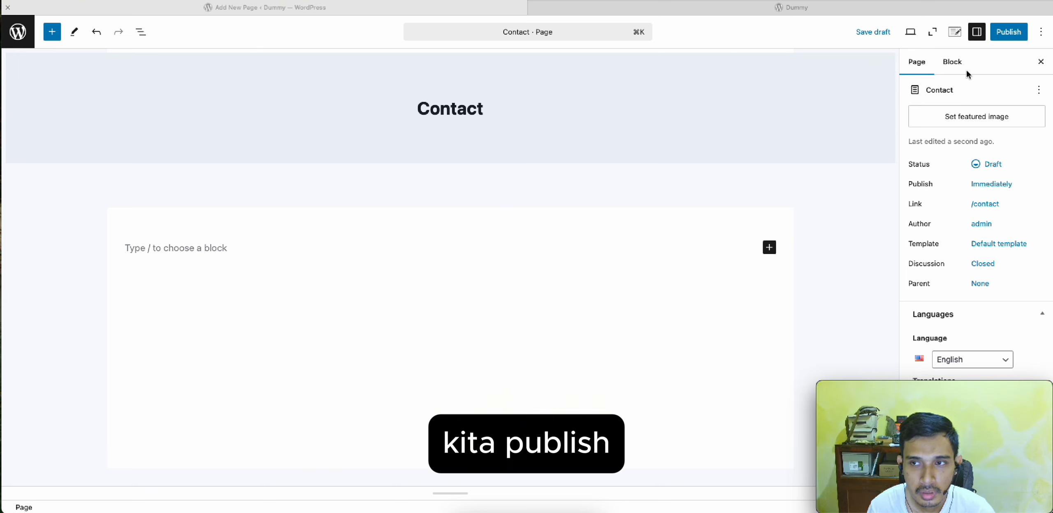
{"action": "left_click", "coordinate": [1016, 40]}
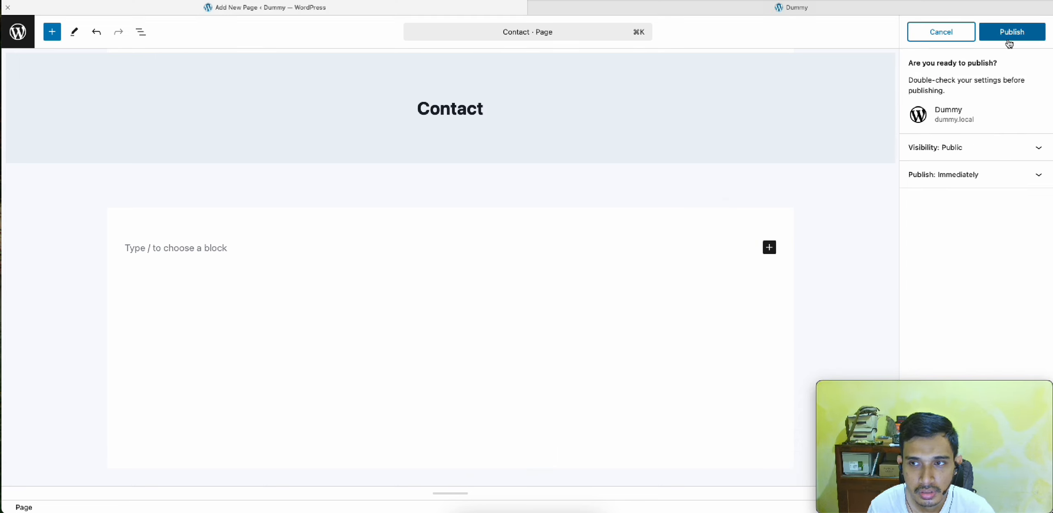
{"action": "left_click", "coordinate": [1007, 36]}
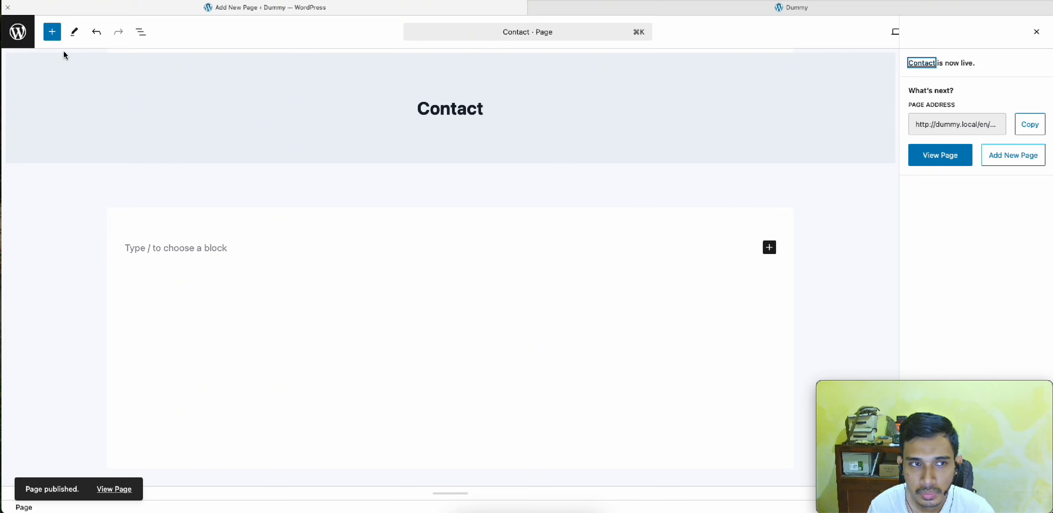
{"action": "left_click", "coordinate": [18, 32]}
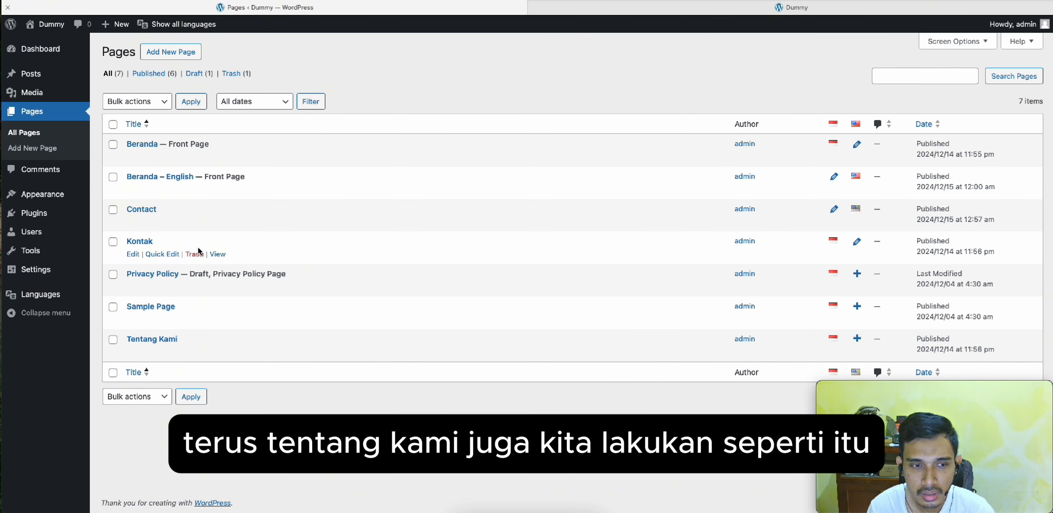
Create and publish an English translation of the Tentang Kami page titled "About Us", and go back to the page list
{"action": "left_click", "coordinate": [858, 340]}
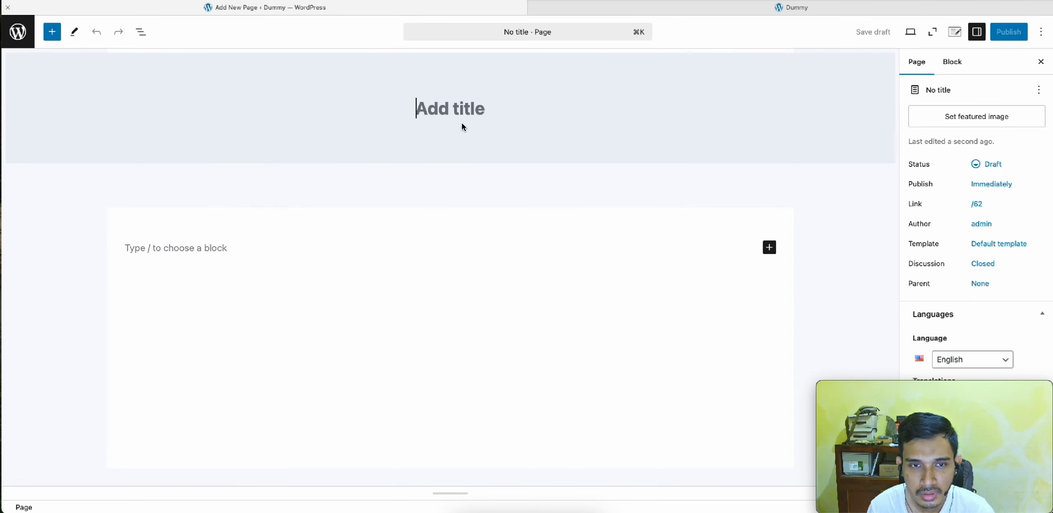
{"action": "type", "text": "About Us"}
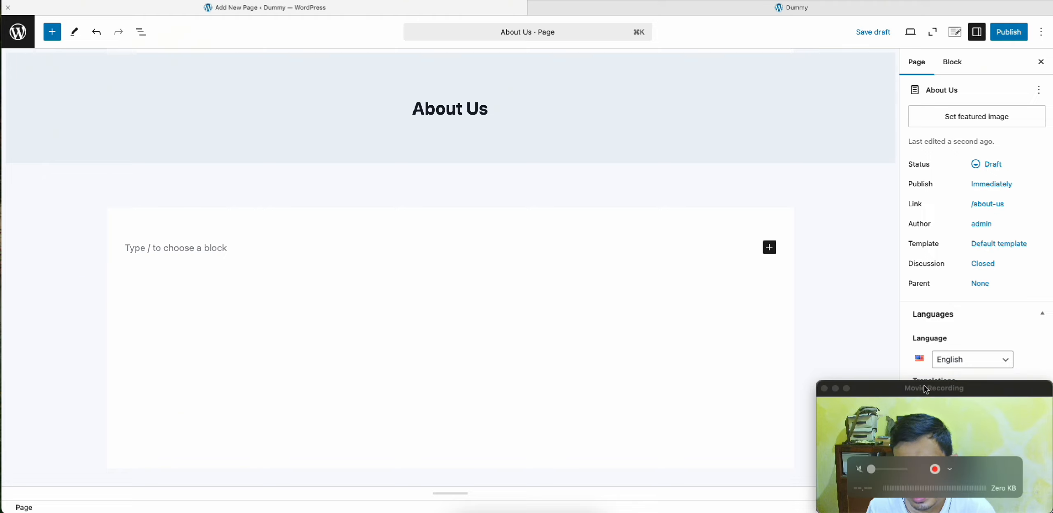
{"action": "left_click_drag", "start_coordinate": [926, 389], "coordinate": [111, 388]}
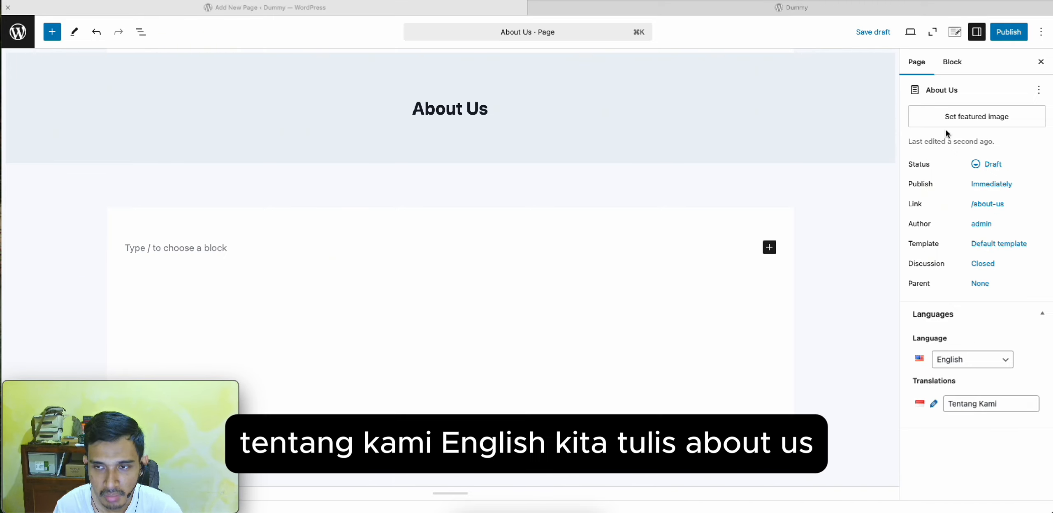
{"action": "left_click", "coordinate": [1015, 31]}
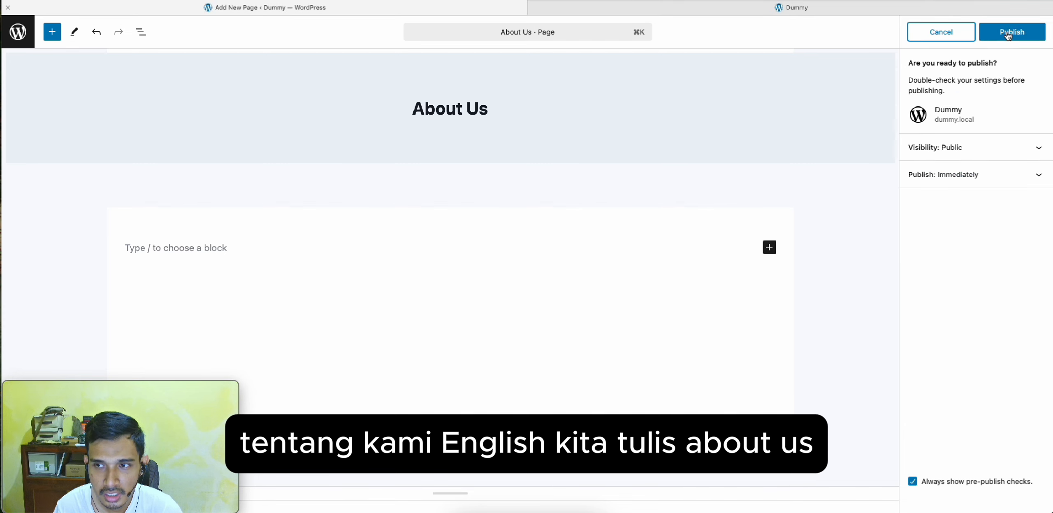
{"action": "left_click", "coordinate": [1029, 33]}
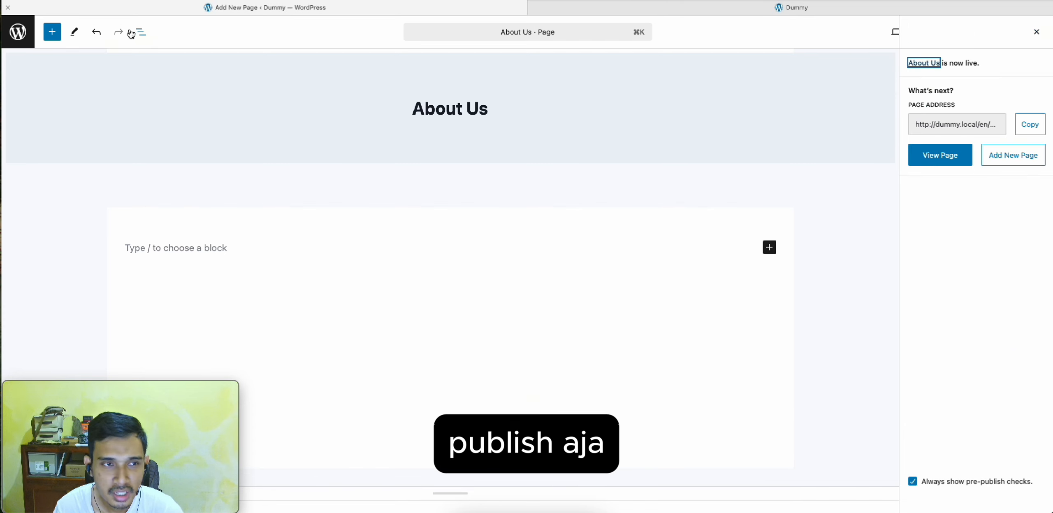
{"action": "left_click", "coordinate": [18, 31]}
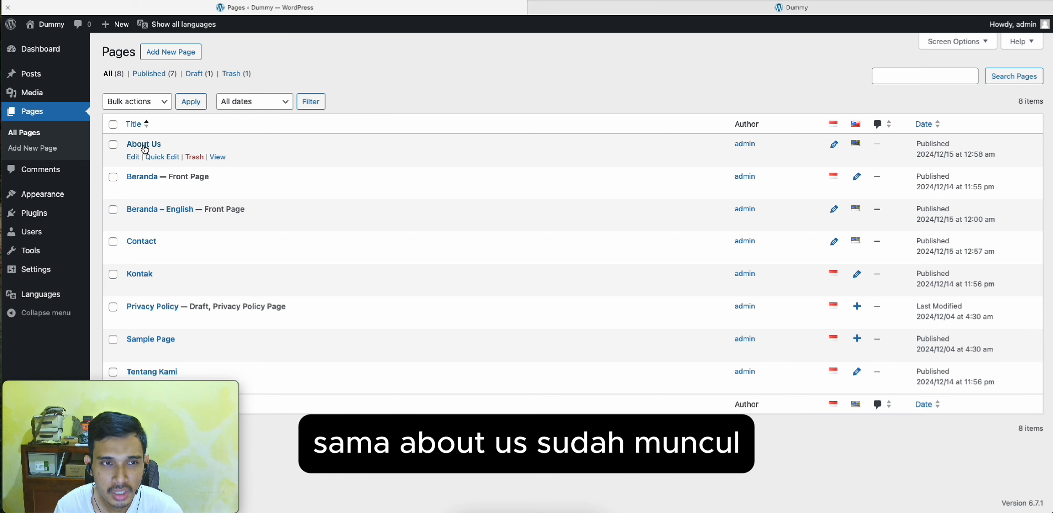
Filter the page list by Bahasa Indonesia and by English, and show all languages again
{"action": "mouse_move", "coordinate": [177, 31]}
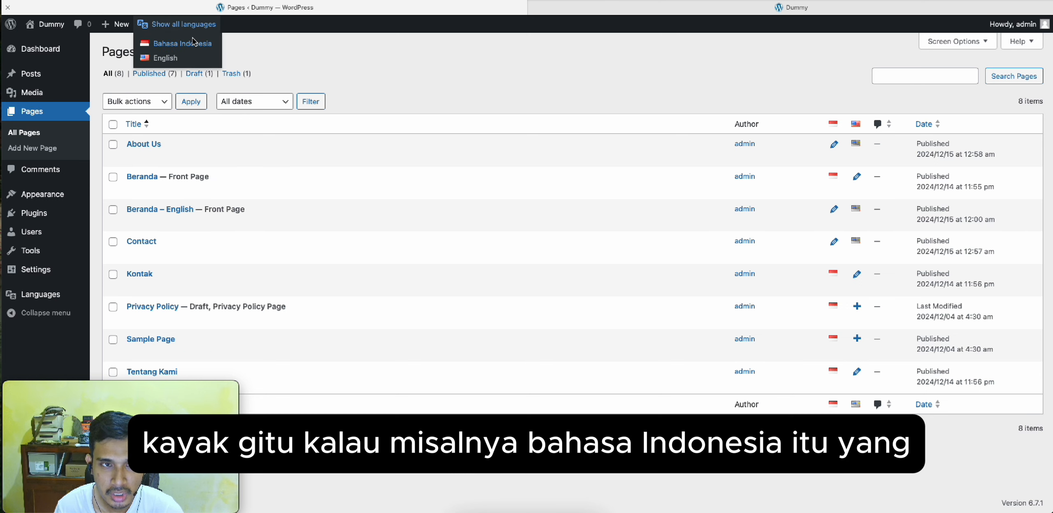
{"action": "left_click", "coordinate": [192, 43]}
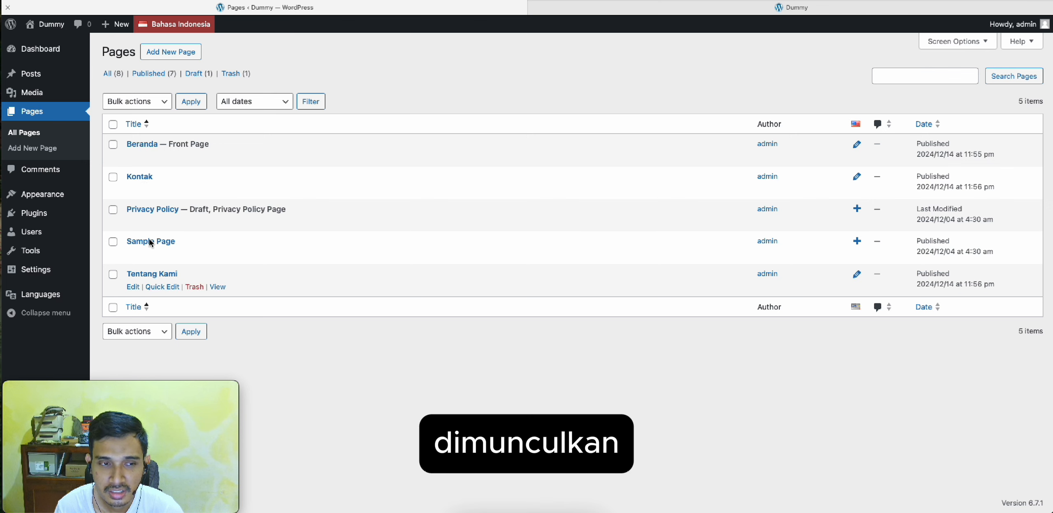
{"action": "mouse_move", "coordinate": [166, 35]}
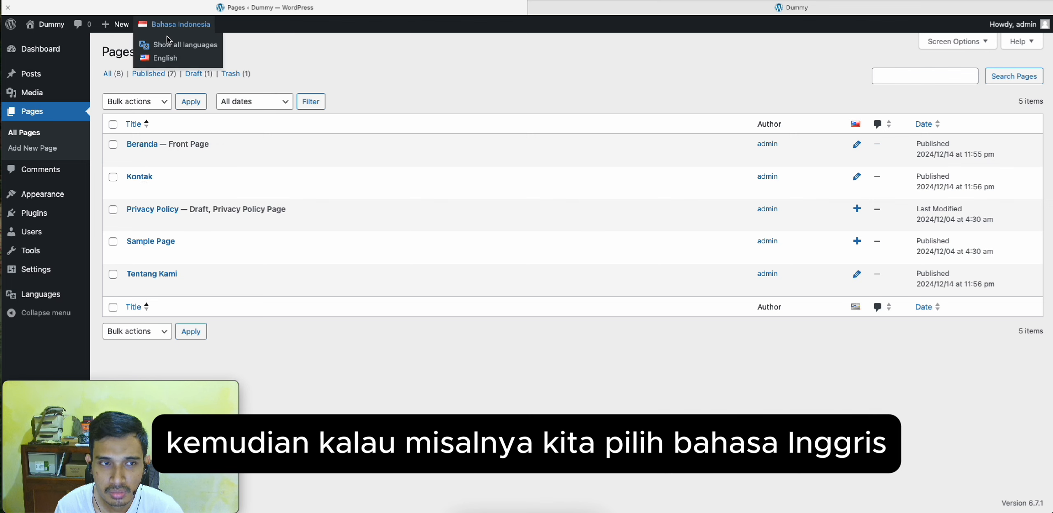
{"action": "left_click", "coordinate": [163, 58]}
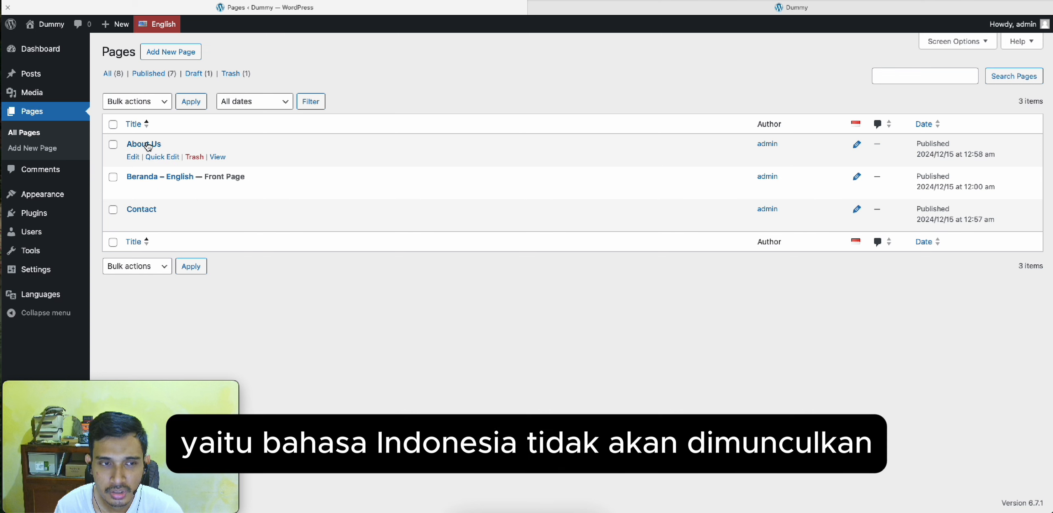
{"action": "mouse_move", "coordinate": [163, 26]}
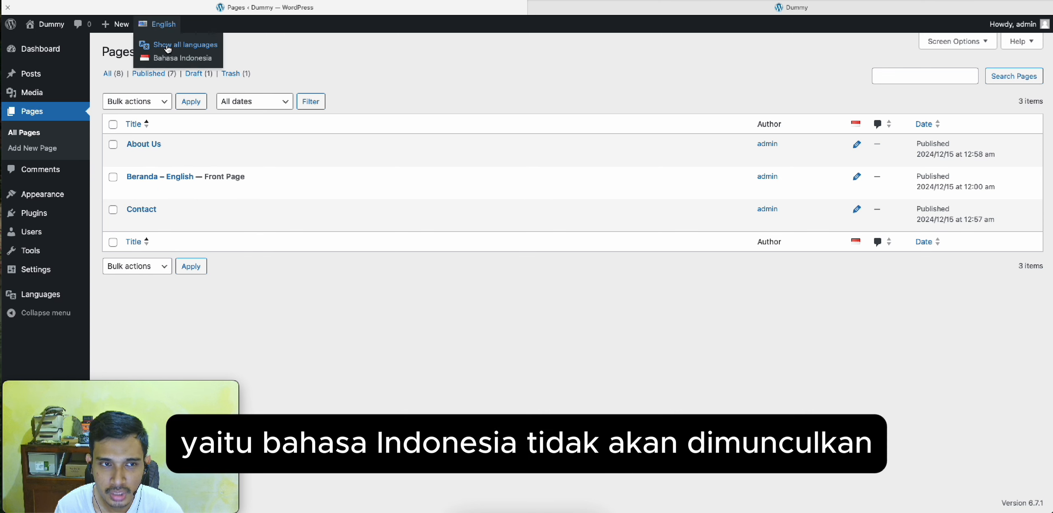
{"action": "left_click", "coordinate": [168, 46]}
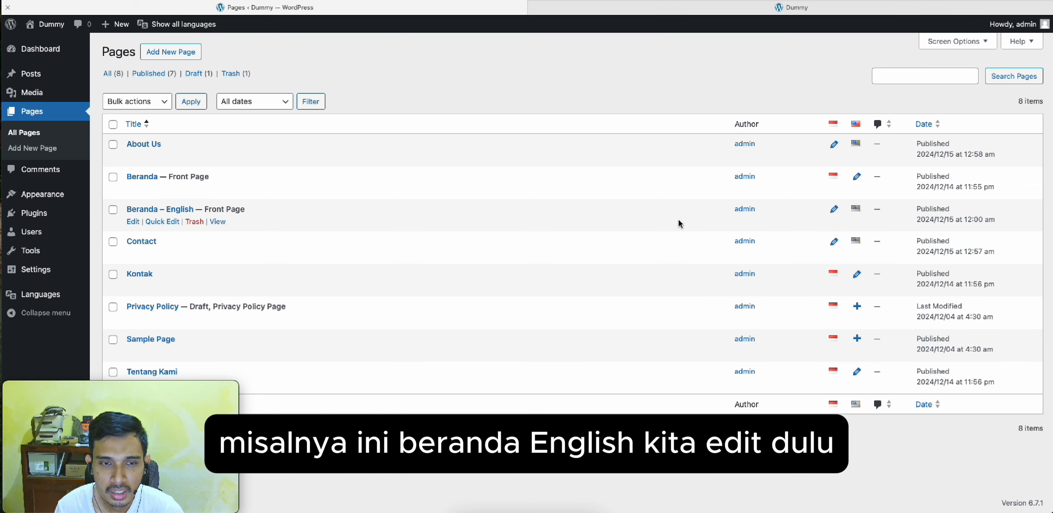
Retitle the English translation of the Beranda page as "Homepage" and save it
{"action": "left_click", "coordinate": [857, 178]}
{"action": "left_click_drag", "start_coordinate": [524, 107], "coordinate": [329, 105]}
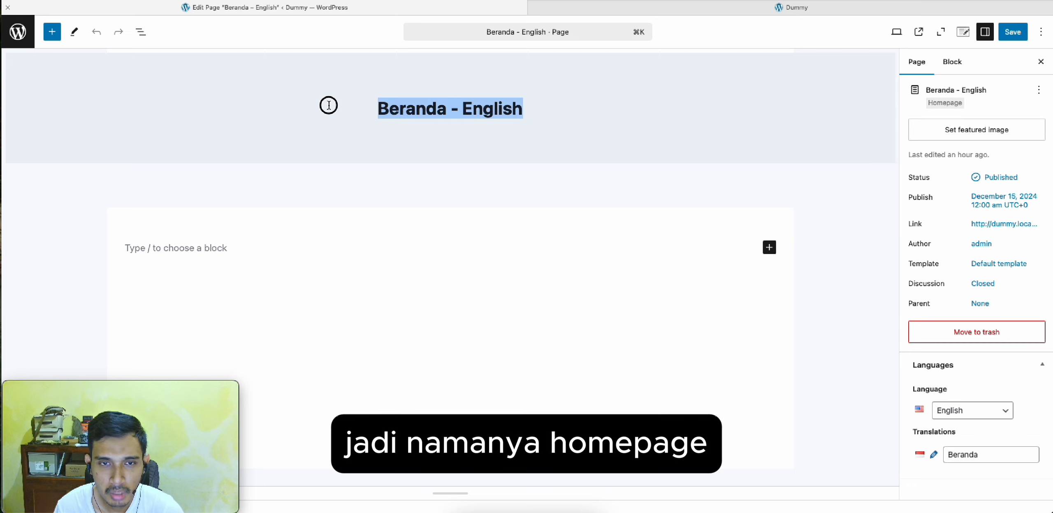
{"action": "type", "text": "Hin"}
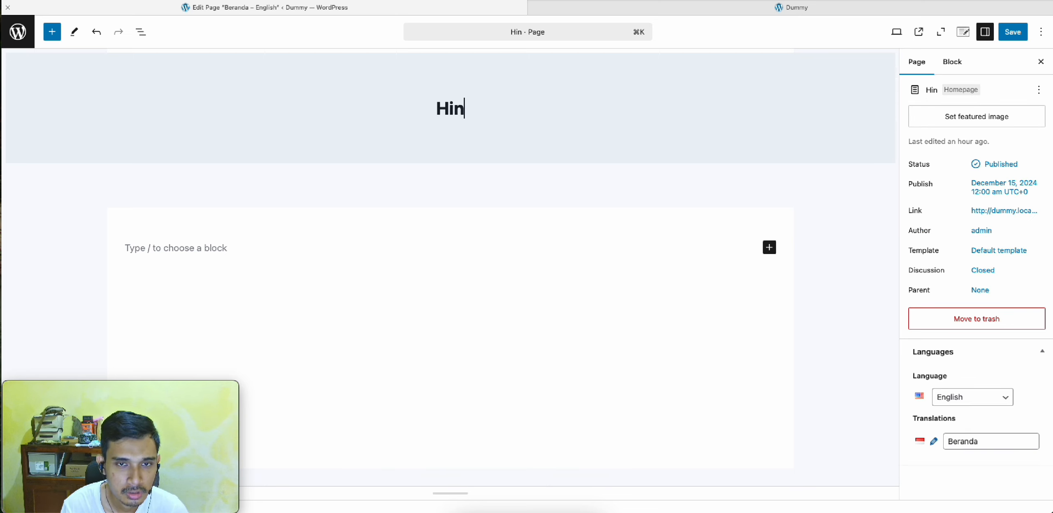
{"action": "key", "text": "BackSpace"}
{"action": "key", "text": "BackSpace"}
{"action": "type", "text": "m"}
{"action": "key", "text": "BackSpace"}
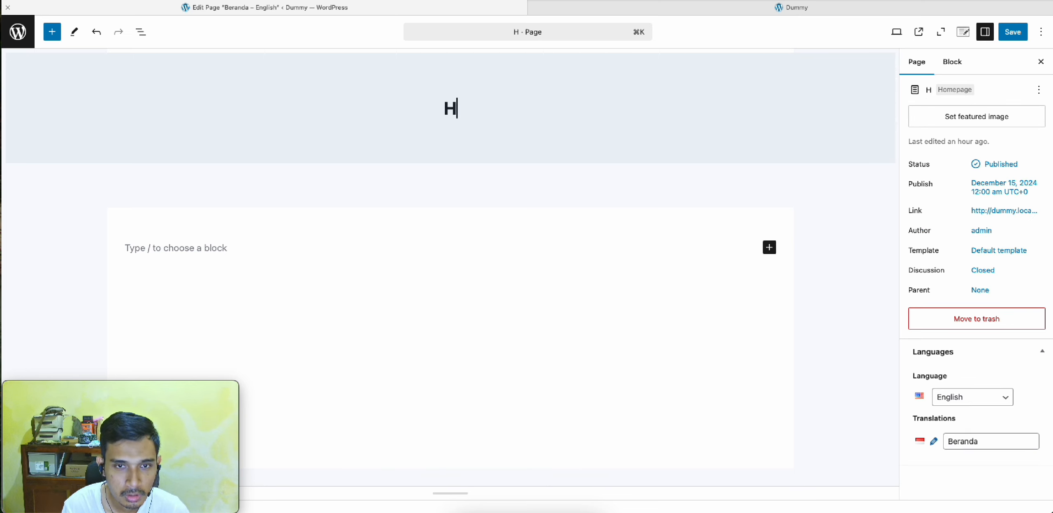
{"action": "type", "text": "omepage"}
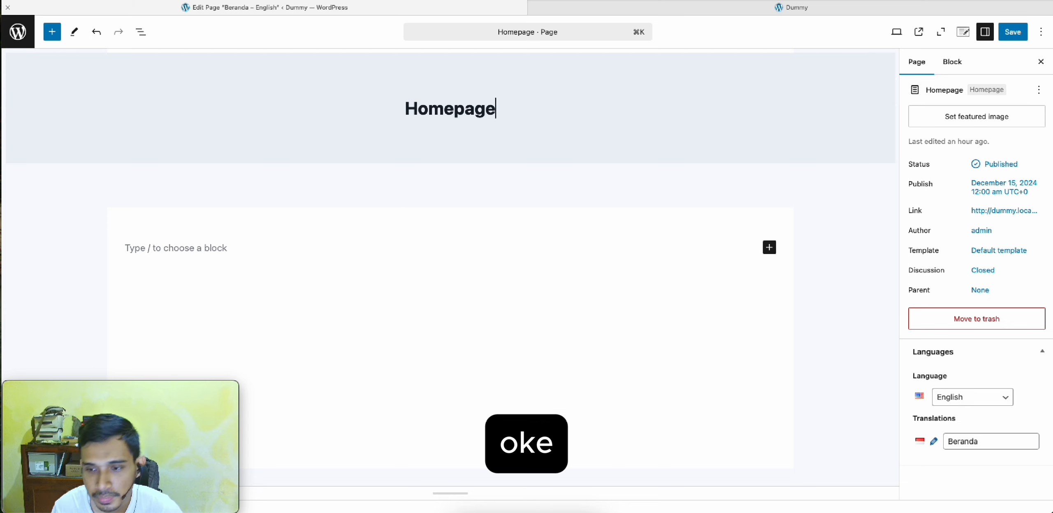
{"action": "left_click", "coordinate": [1013, 37]}
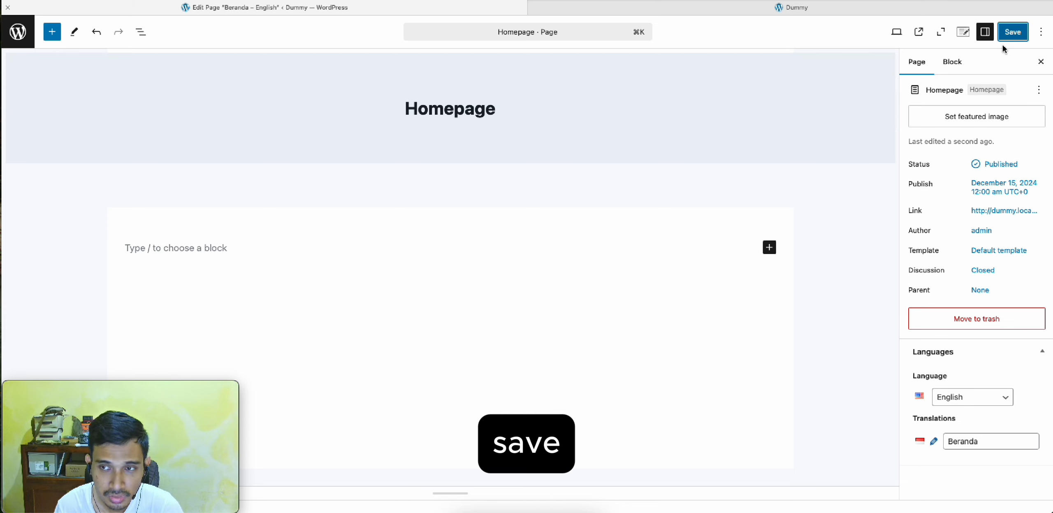
Go back to the page list, look over the Beranda front page on the live site, and return to the list
{"action": "left_click", "coordinate": [13, 37]}
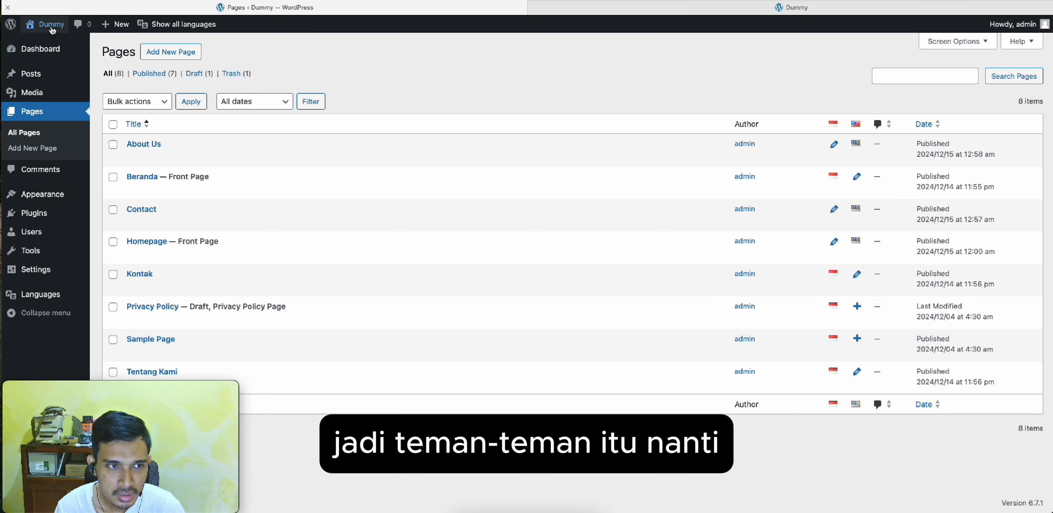
{"action": "right_click", "coordinate": [47, 41]}
{"action": "left_click", "coordinate": [64, 46]}
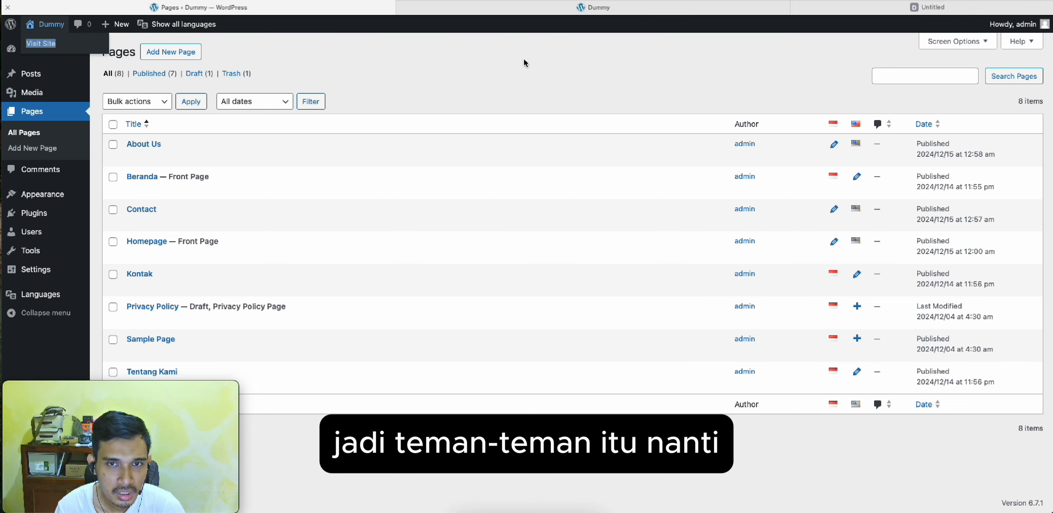
{"action": "left_click", "coordinate": [357, 7]}
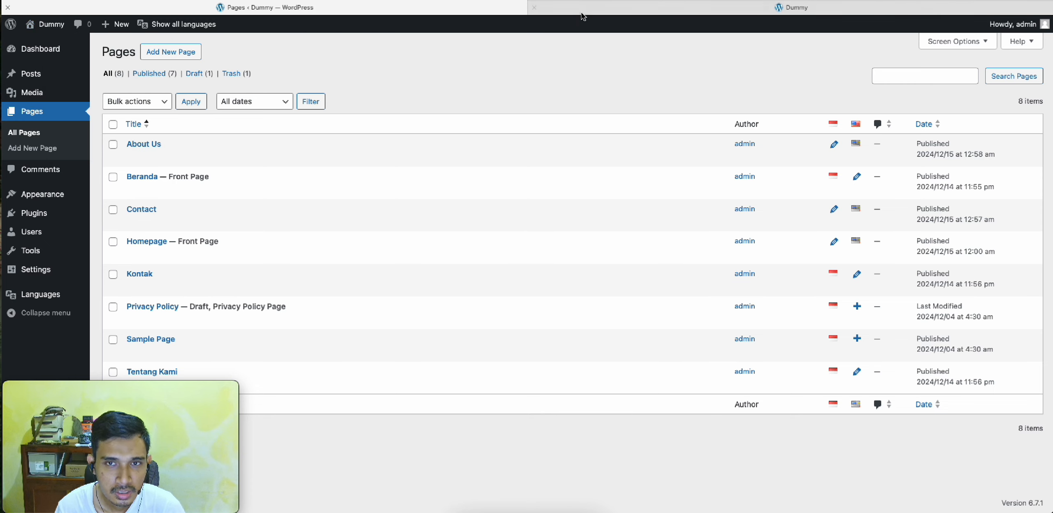
{"action": "left_click", "coordinate": [582, 13]}
{"action": "scroll", "coordinate": [620, 284], "scroll_direction": "down", "scroll_amount": 8}
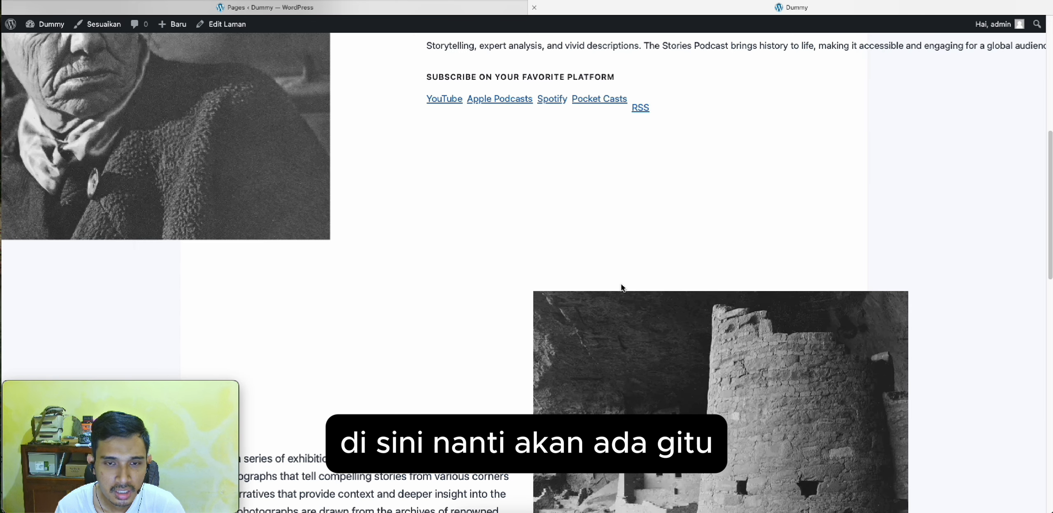
{"action": "scroll", "coordinate": [621, 284], "scroll_direction": "up", "scroll_amount": 8}
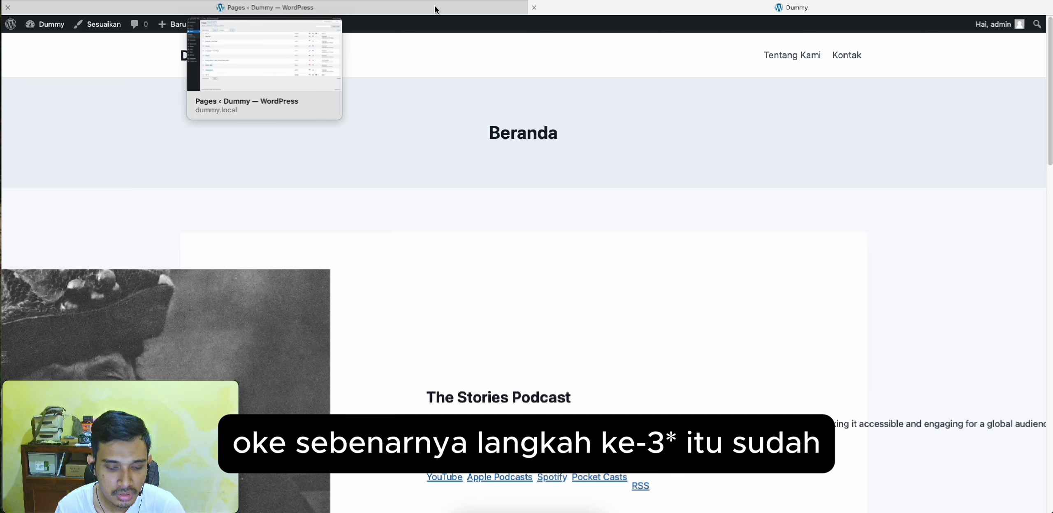
{"action": "left_click", "coordinate": [482, 9]}
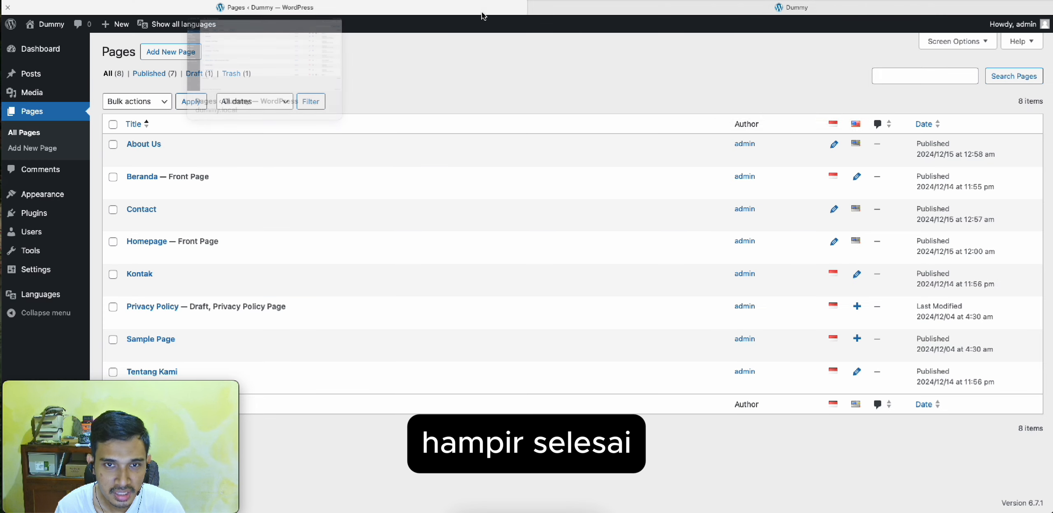
{"action": "left_click", "coordinate": [535, 8]}
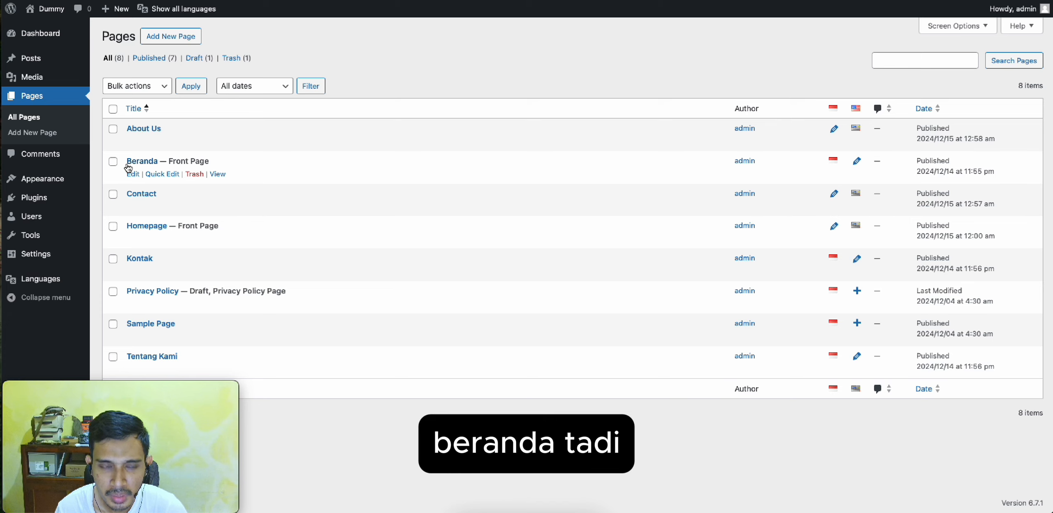
Copy the entire block code of the Beranda page from its code editor, and open the English Homepage page for editing
{"action": "left_click_drag", "start_coordinate": [159, 161], "coordinate": [207, 160]}
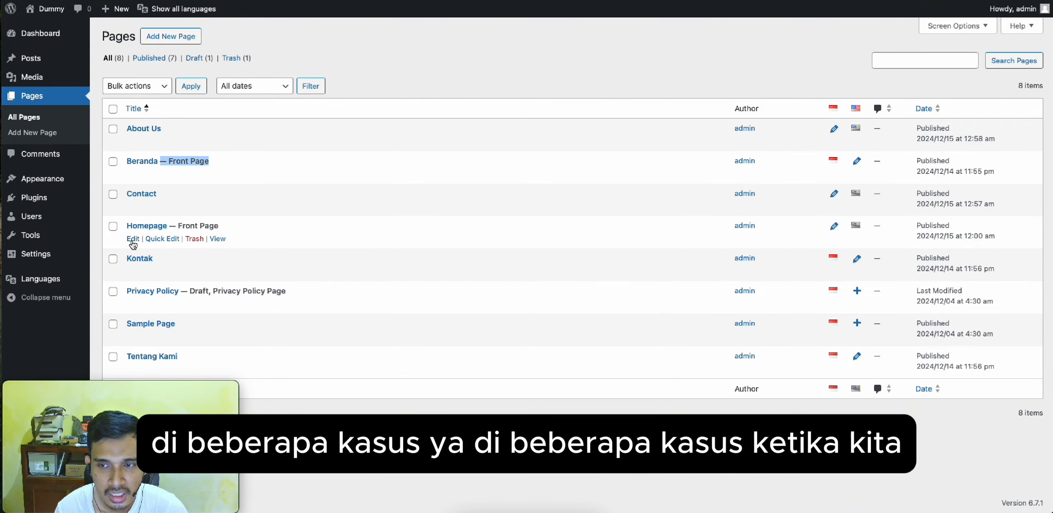
{"action": "left_click", "coordinate": [176, 161]}
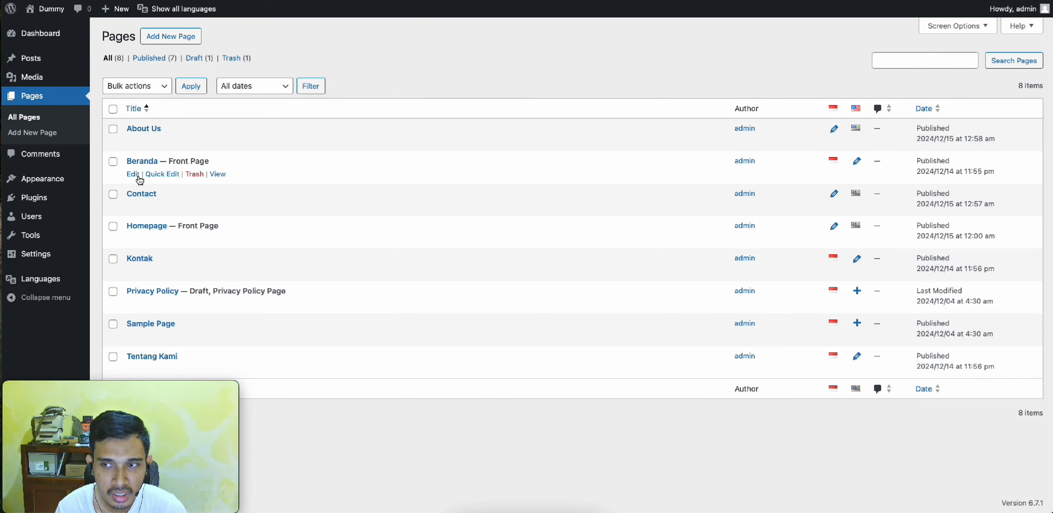
{"action": "left_click", "coordinate": [139, 176]}
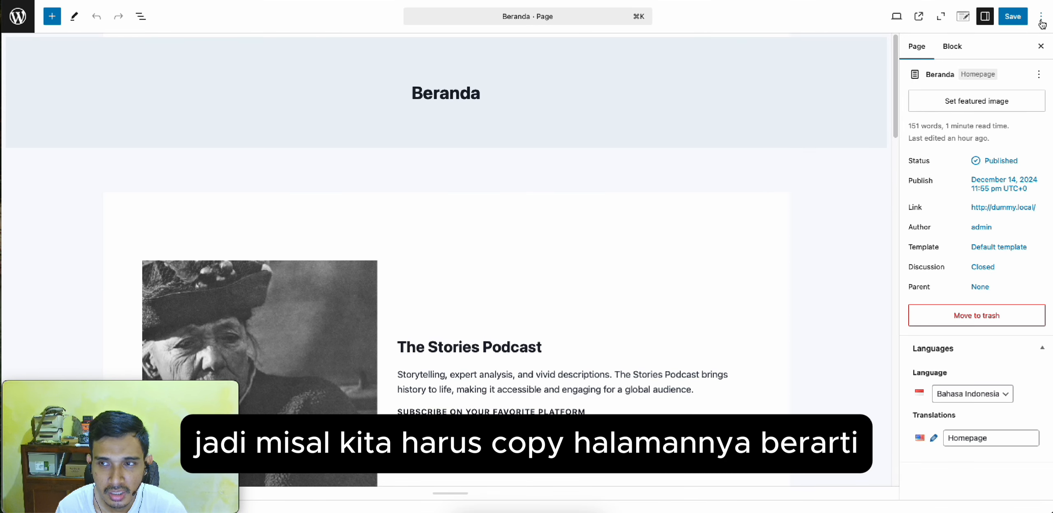
{"action": "left_click", "coordinate": [1041, 17]}
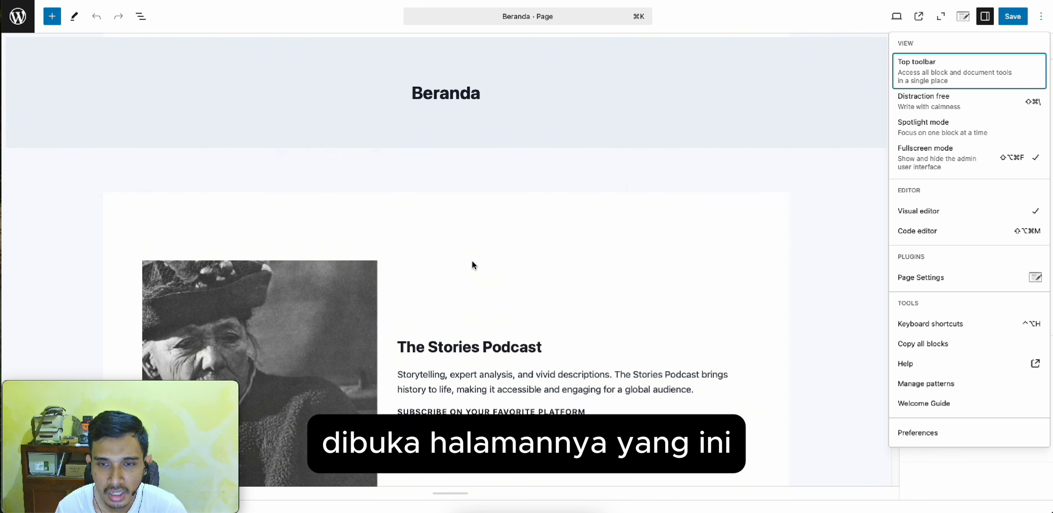
{"action": "left_click", "coordinate": [932, 233]}
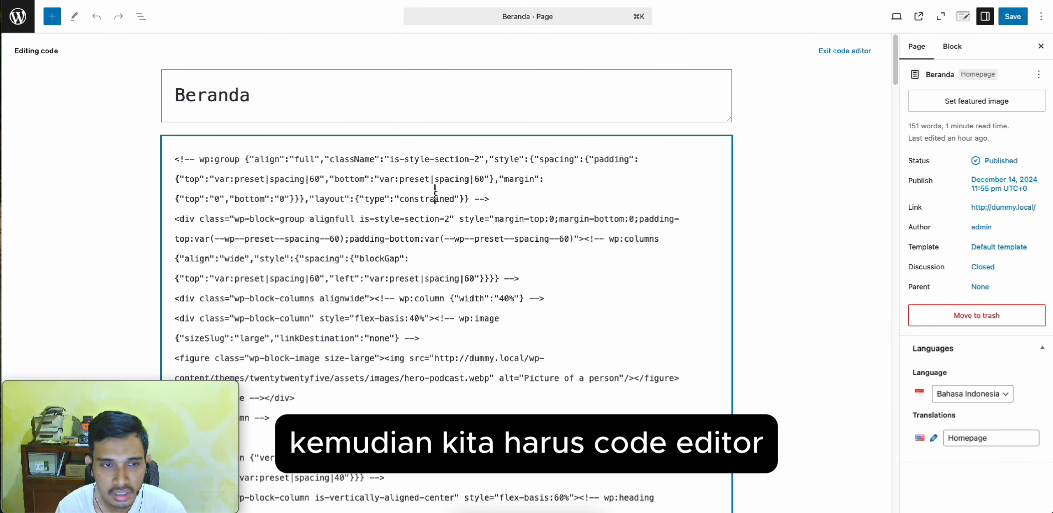
{"action": "key", "text": "ctrl+a"}
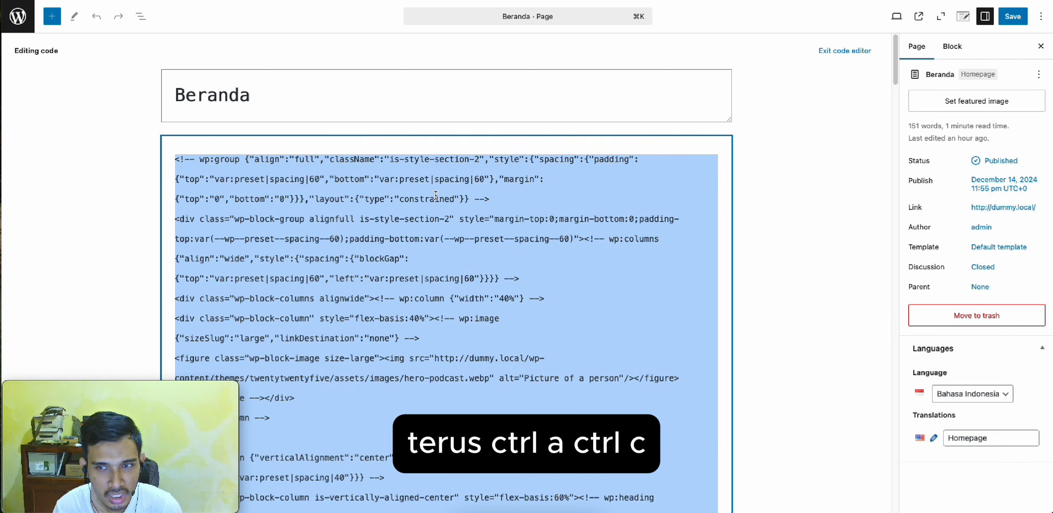
{"action": "left_click", "coordinate": [17, 17]}
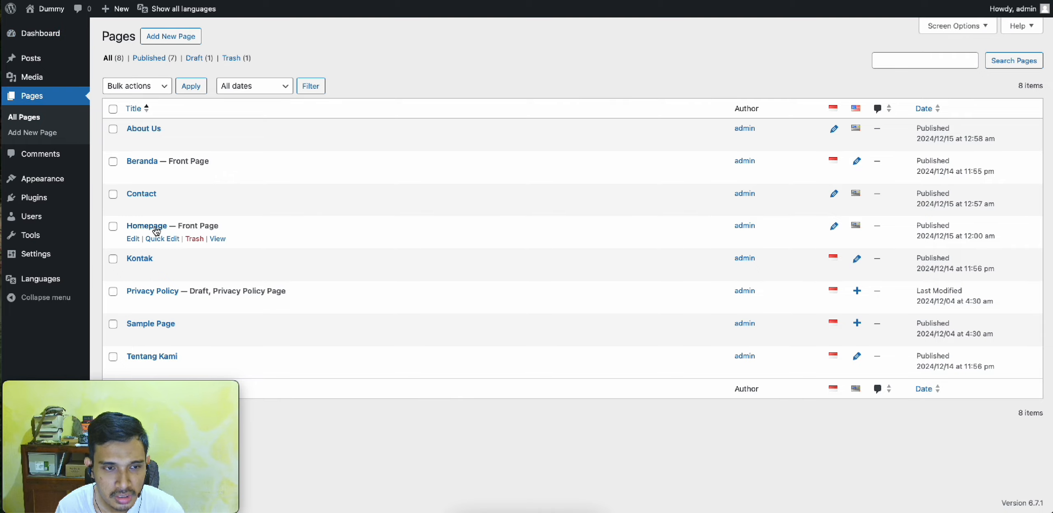
{"action": "left_click", "coordinate": [133, 239]}
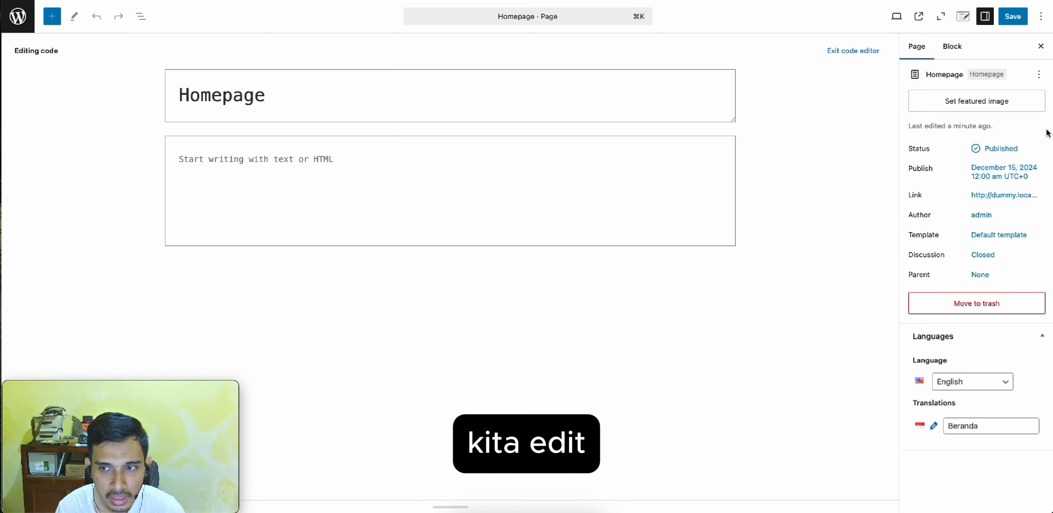
{"action": "left_click", "coordinate": [1038, 20]}
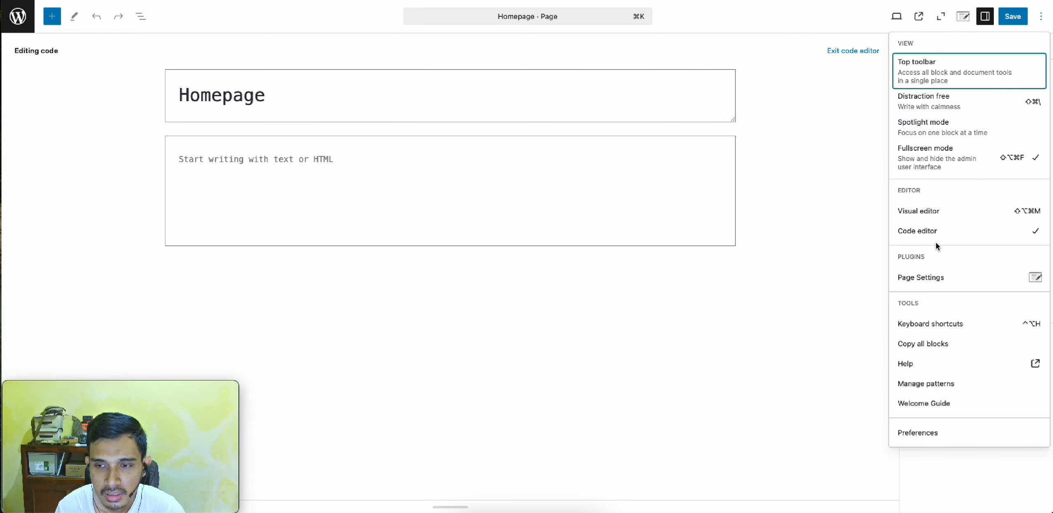
{"action": "left_click", "coordinate": [940, 217]}
{"action": "left_click", "coordinate": [360, 250]}
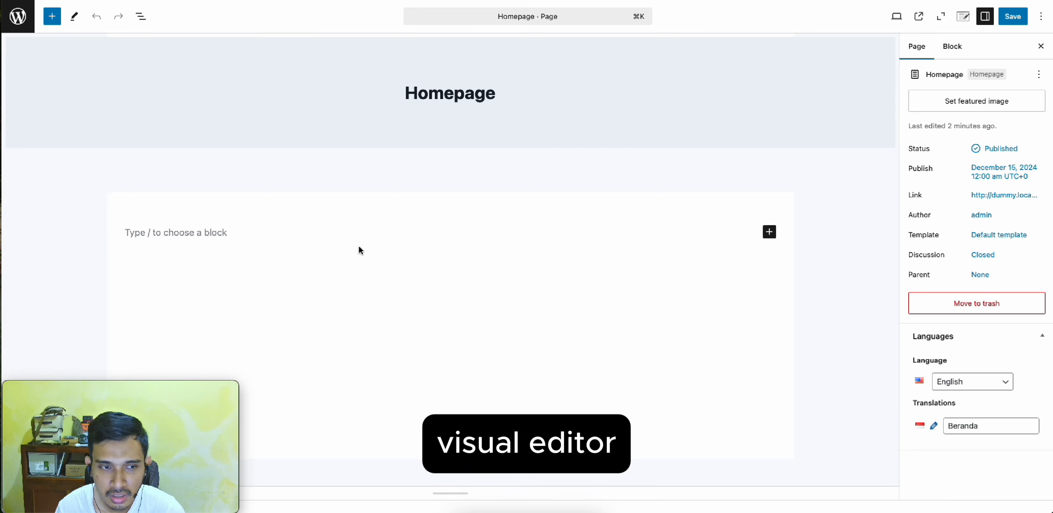
{"action": "left_click", "coordinate": [1042, 17]}
{"action": "left_click", "coordinate": [961, 232]}
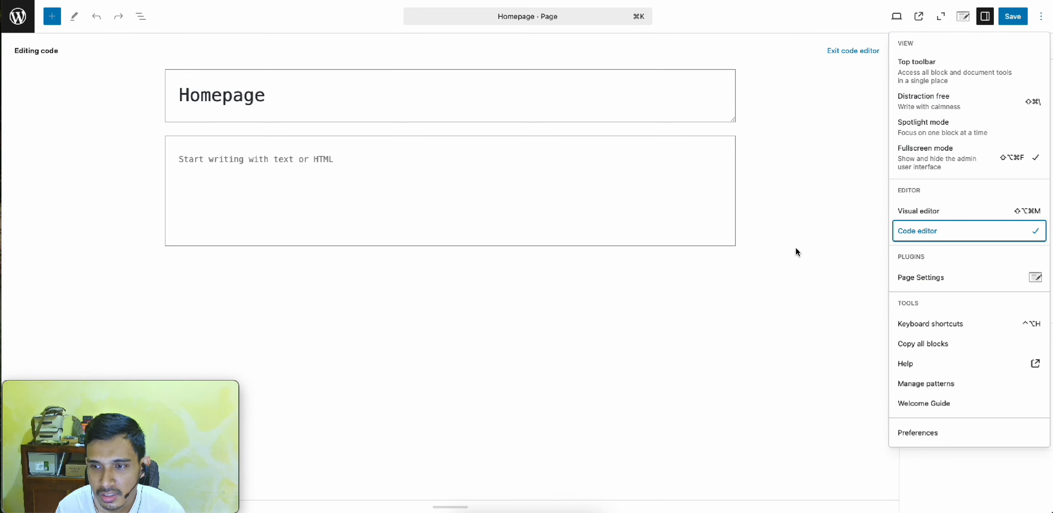
Paste the copied Beranda code as the content of the English Homepage page, and show it in the visual editor
{"action": "left_click", "coordinate": [250, 157]}
{"action": "key", "text": "super+v"}
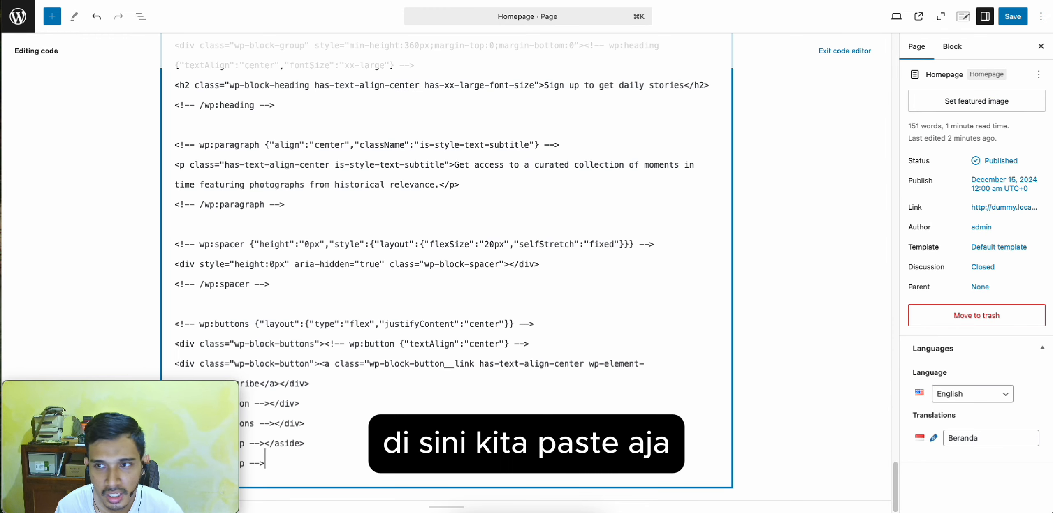
{"action": "left_click", "coordinate": [1041, 17]}
{"action": "left_click", "coordinate": [944, 216]}
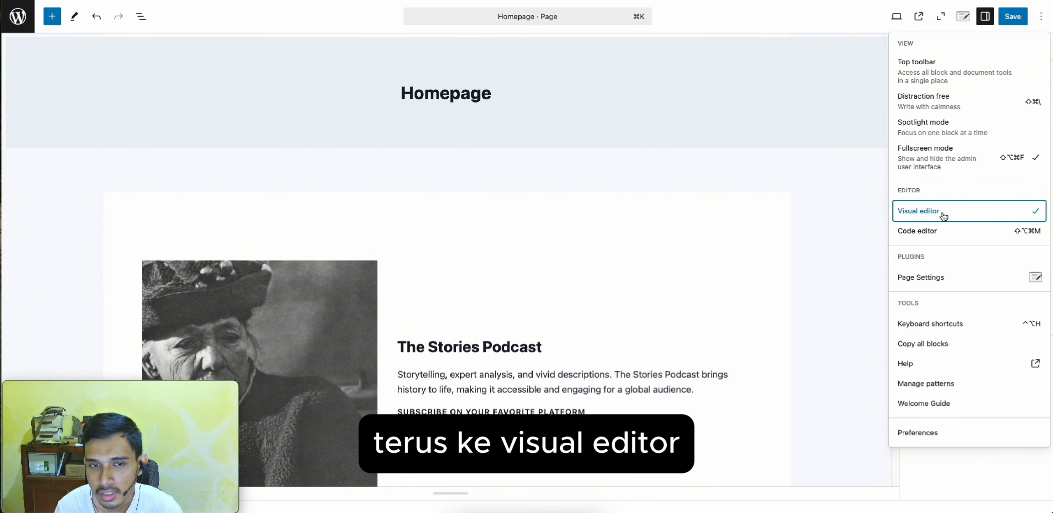
Review the pasted Homepage content down to the sign-up section, checking the podcast heading and paragraphs that need translating
{"action": "scroll", "coordinate": [637, 240], "scroll_direction": "down", "scroll_amount": 15}
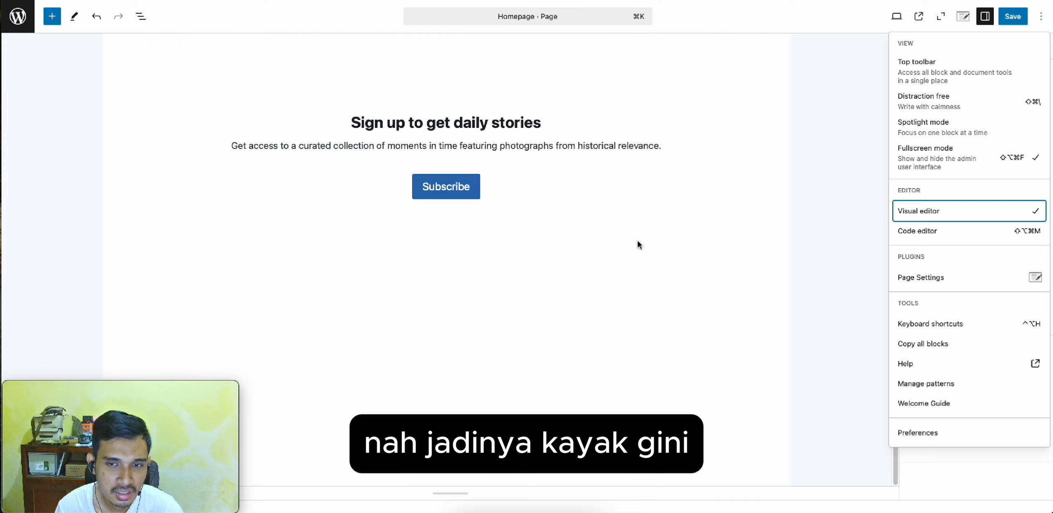
{"action": "scroll", "coordinate": [637, 239], "scroll_direction": "up", "scroll_amount": 15}
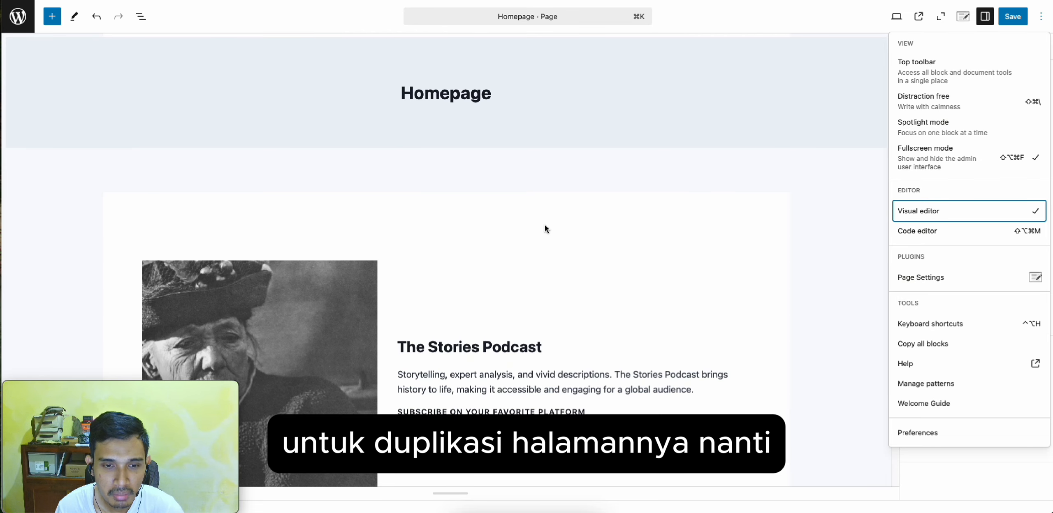
{"action": "left_click", "coordinate": [429, 351]}
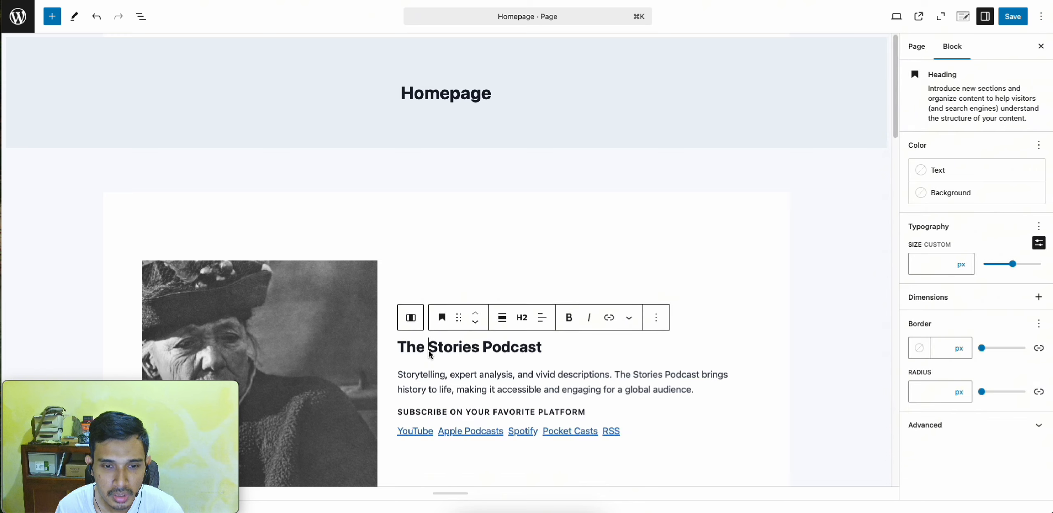
{"action": "scroll", "coordinate": [430, 348], "scroll_direction": "down", "scroll_amount": 2}
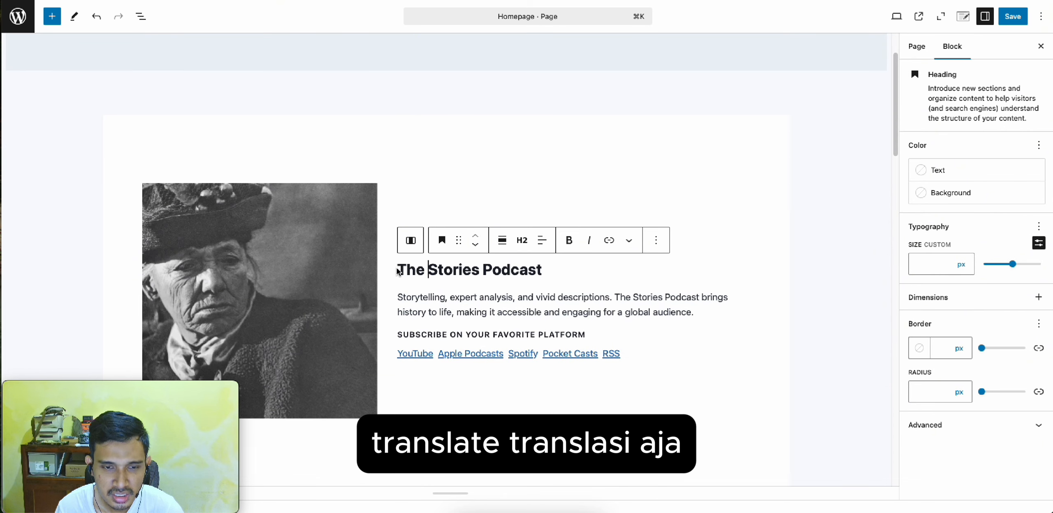
{"action": "left_click_drag", "start_coordinate": [397, 268], "coordinate": [552, 272]}
{"action": "scroll", "coordinate": [551, 272], "scroll_direction": "down", "scroll_amount": 2}
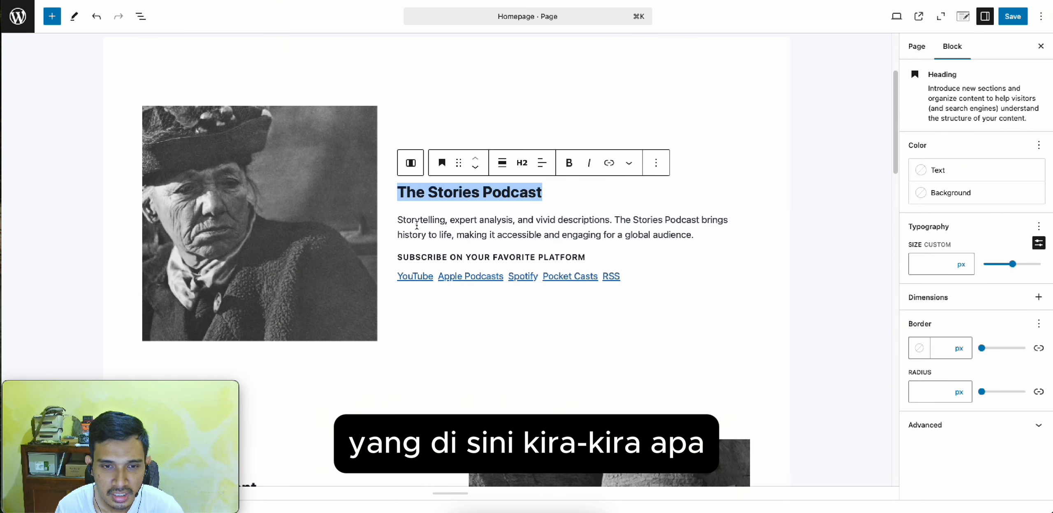
{"action": "left_click_drag", "start_coordinate": [401, 220], "coordinate": [496, 230]}
{"action": "left_click", "coordinate": [496, 230]}
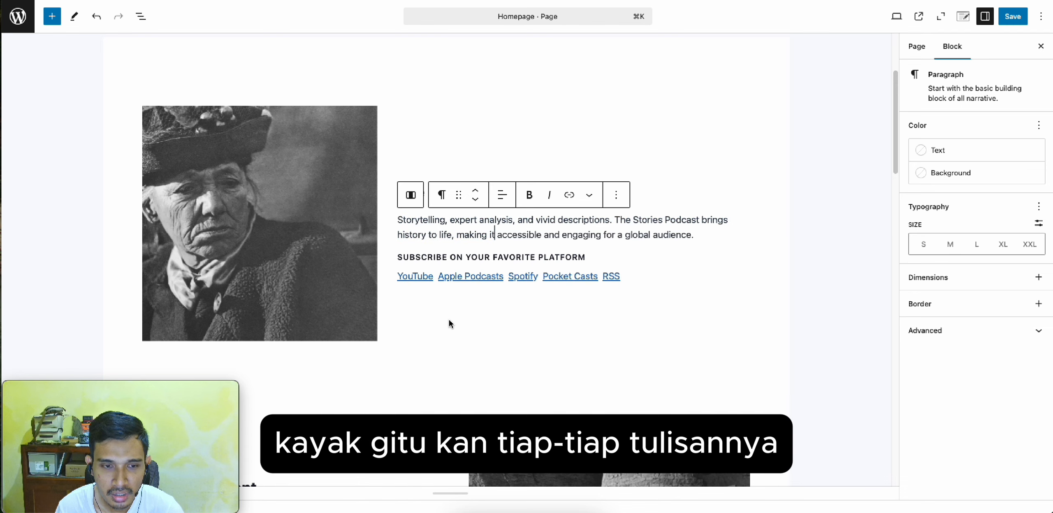
{"action": "scroll", "coordinate": [450, 321], "scroll_direction": "down", "scroll_amount": 5}
{"action": "left_click_drag", "start_coordinate": [173, 273], "coordinate": [234, 293]}
{"action": "left_click", "coordinate": [260, 329]}
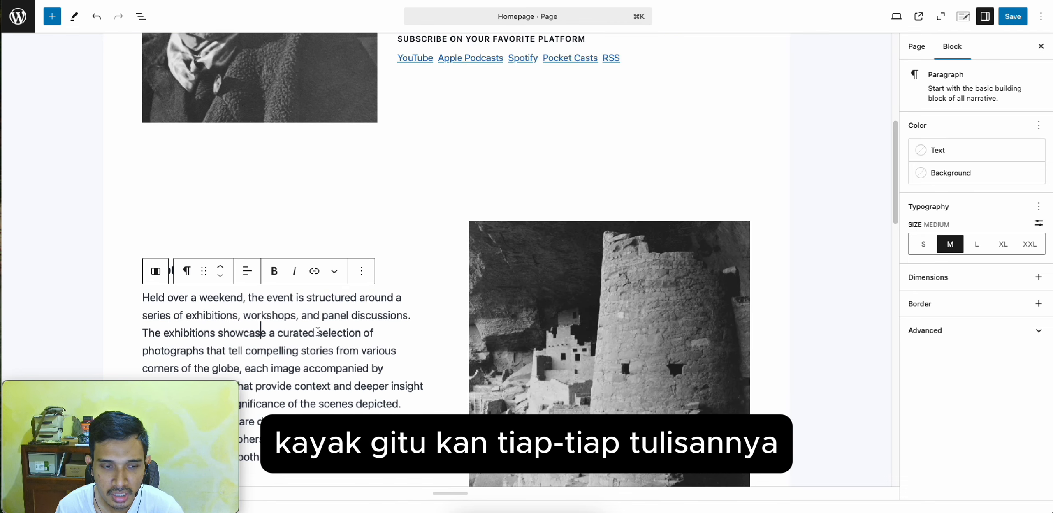
{"action": "scroll", "coordinate": [329, 332], "scroll_direction": "down", "scroll_amount": 8}
{"action": "scroll", "coordinate": [484, 385], "scroll_direction": "down", "scroll_amount": 5}
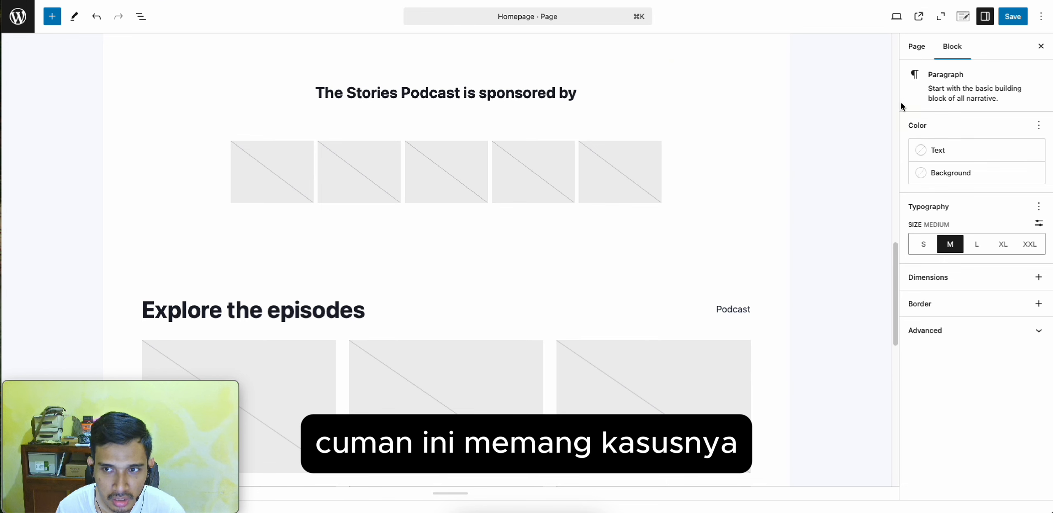
{"action": "scroll", "coordinate": [725, 179], "scroll_direction": "up", "scroll_amount": 5}
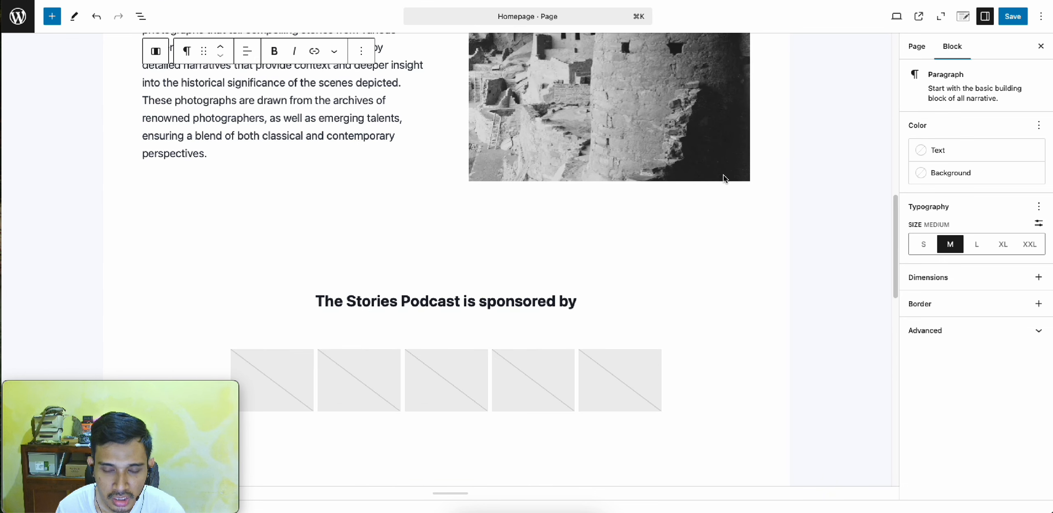
{"action": "scroll", "coordinate": [725, 179], "scroll_direction": "up", "scroll_amount": 1}
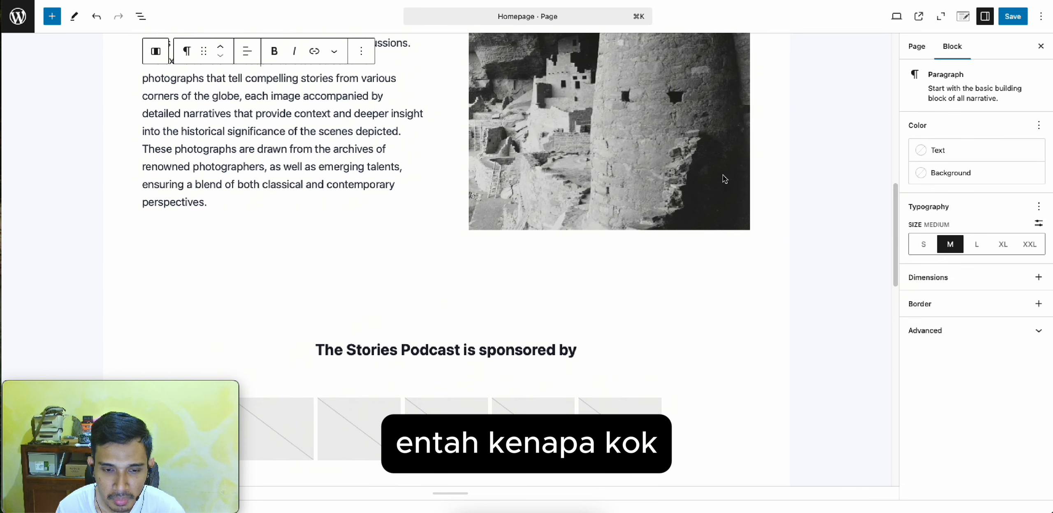
{"action": "scroll", "coordinate": [725, 179], "scroll_direction": "up", "scroll_amount": 10}
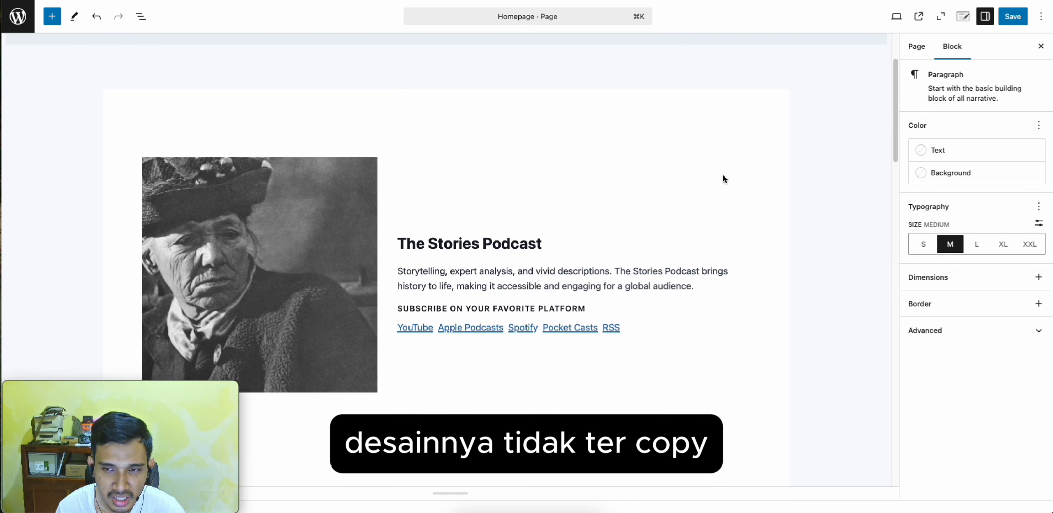
{"action": "scroll", "coordinate": [467, 175], "scroll_direction": "up", "scroll_amount": 3}
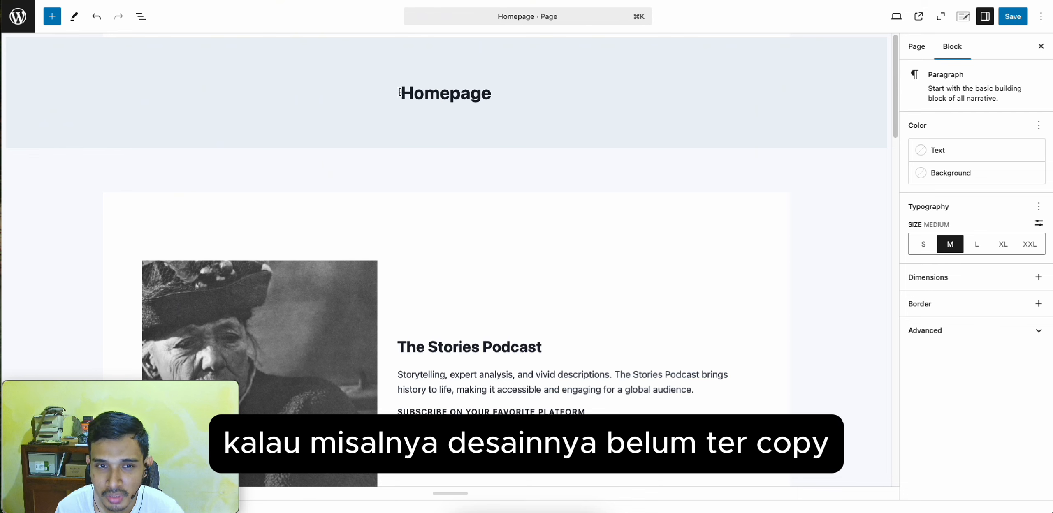
Check the Homepage title and layout once more, and save the English page with its copied content
{"action": "left_click_drag", "start_coordinate": [400, 92], "coordinate": [492, 137]}
{"action": "left_click", "coordinate": [419, 187]}
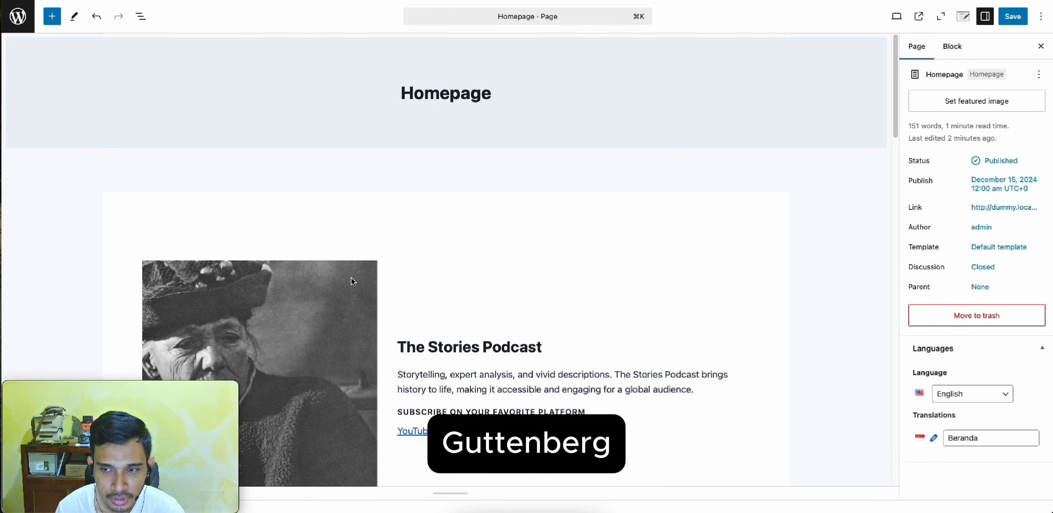
{"action": "scroll", "coordinate": [357, 275], "scroll_direction": "down", "scroll_amount": 2}
{"action": "scroll", "coordinate": [455, 264], "scroll_direction": "up", "scroll_amount": 2}
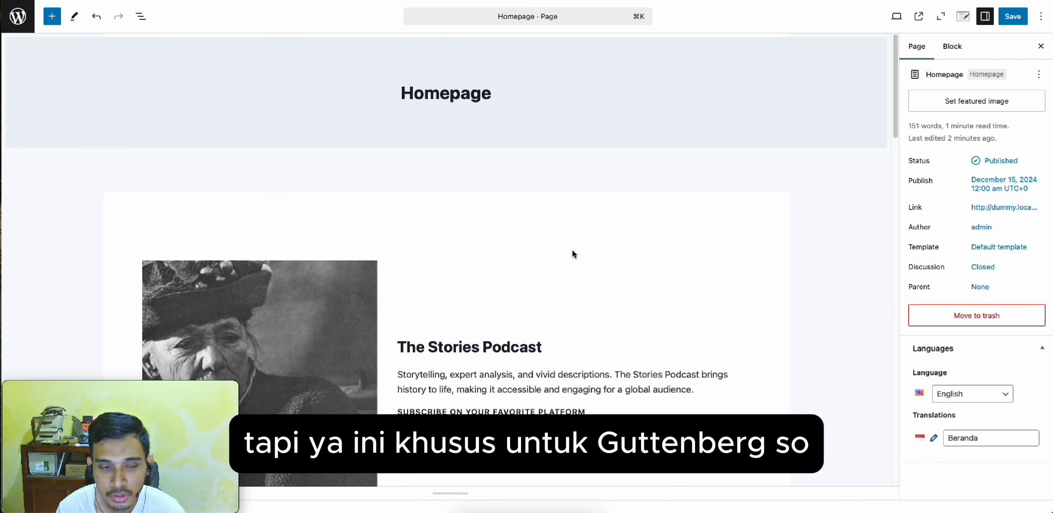
{"action": "left_click", "coordinate": [1010, 19]}
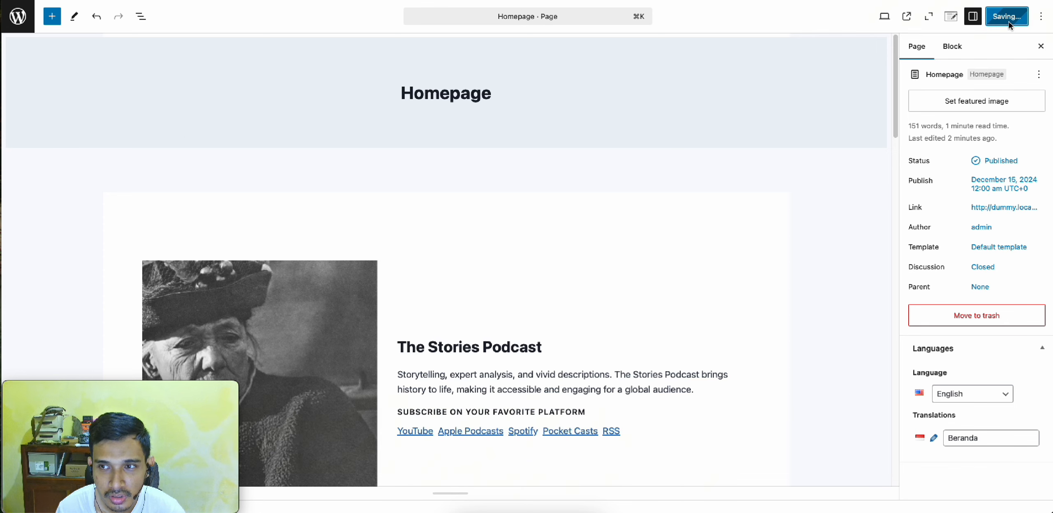
Open the Tentang Kami page for editing, copy its entire block code from the code editor, and save the page
{"action": "left_click", "coordinate": [20, 21]}
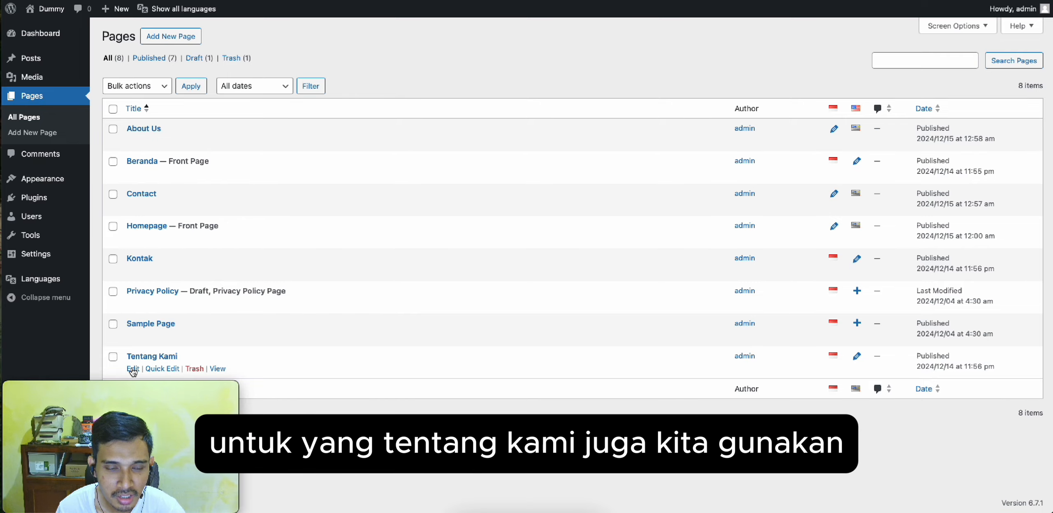
{"action": "left_click", "coordinate": [132, 370]}
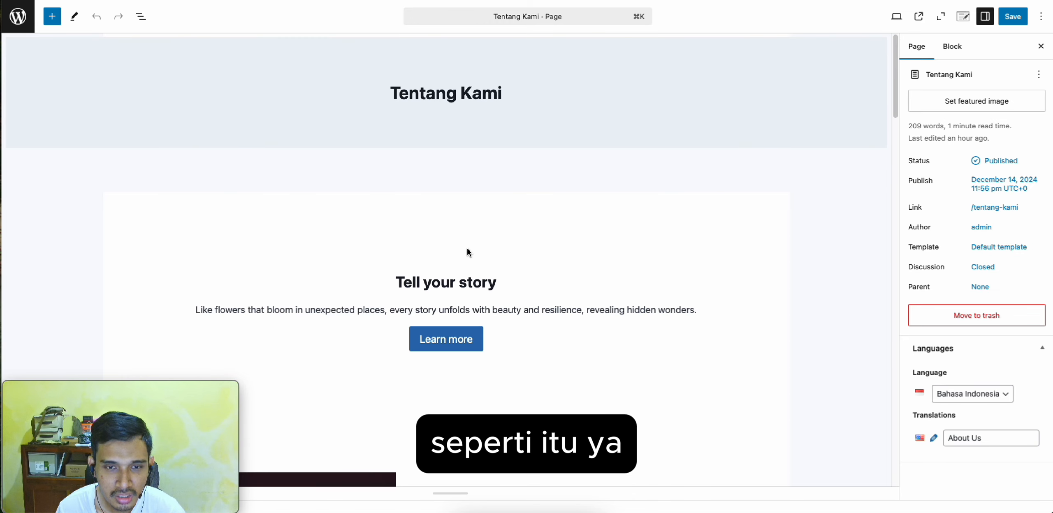
{"action": "left_click", "coordinate": [1042, 16]}
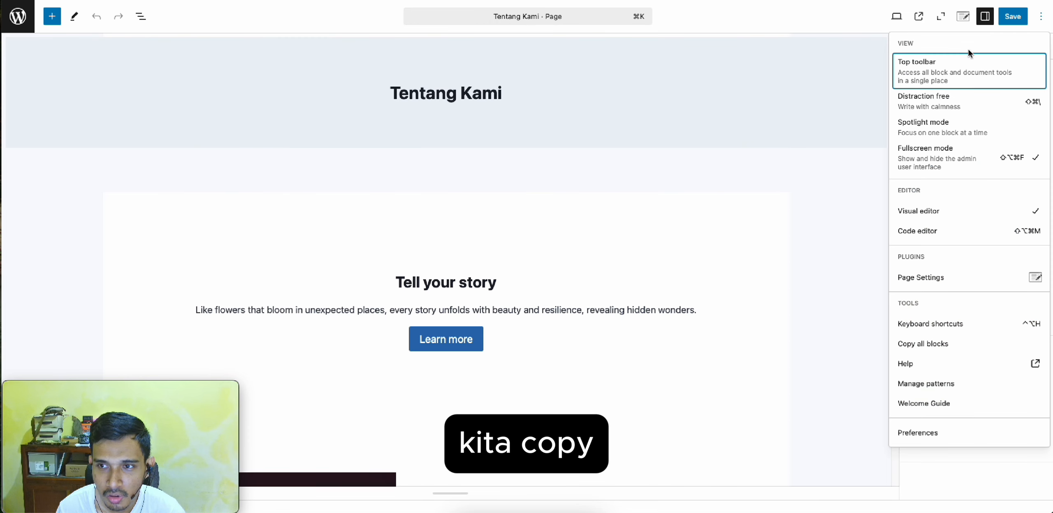
{"action": "left_click", "coordinate": [931, 227]}
{"action": "left_click", "coordinate": [430, 247]}
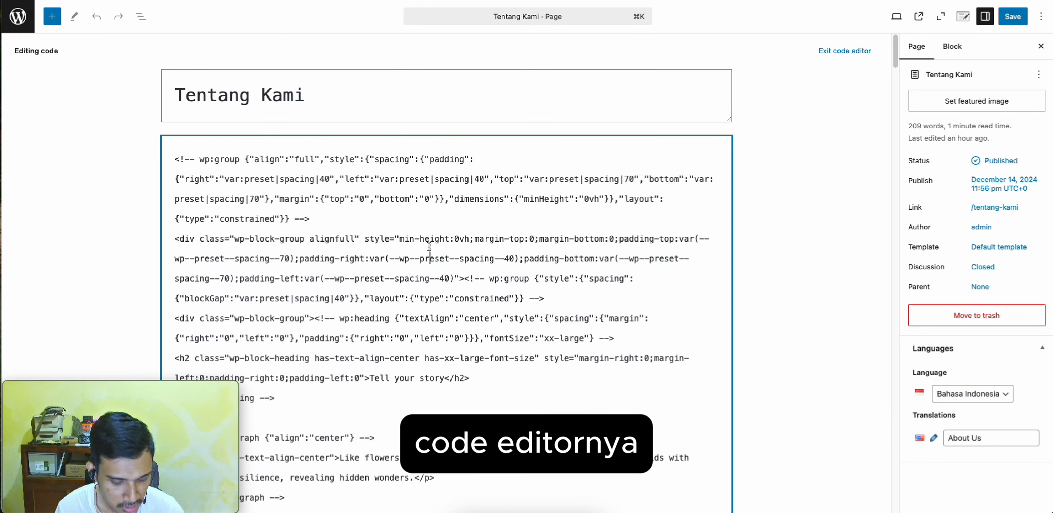
{"action": "key", "text": "super+a"}
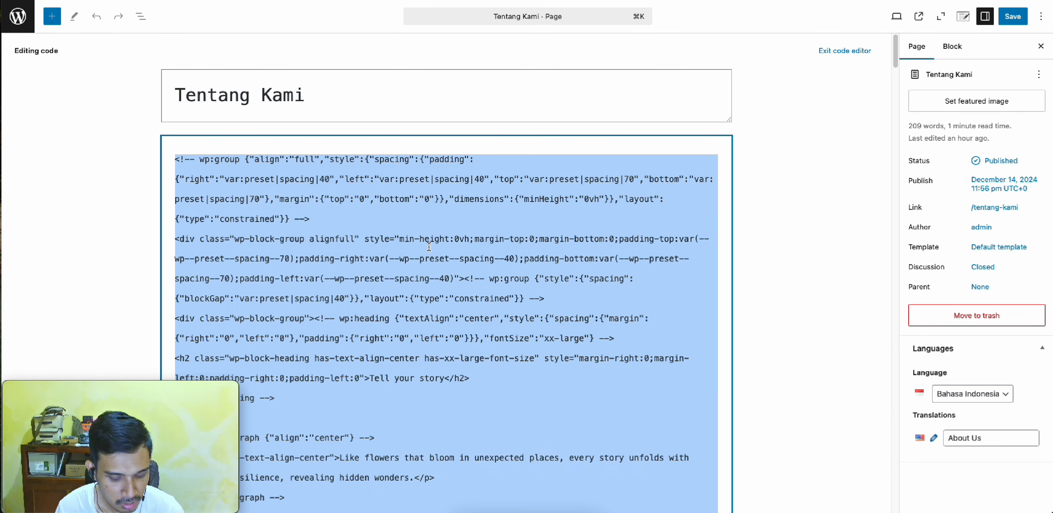
{"action": "left_click", "coordinate": [1013, 16]}
Open the English About Us page, paste the copied Tentang Kami code as its content, and save it
{"action": "left_click", "coordinate": [17, 16]}
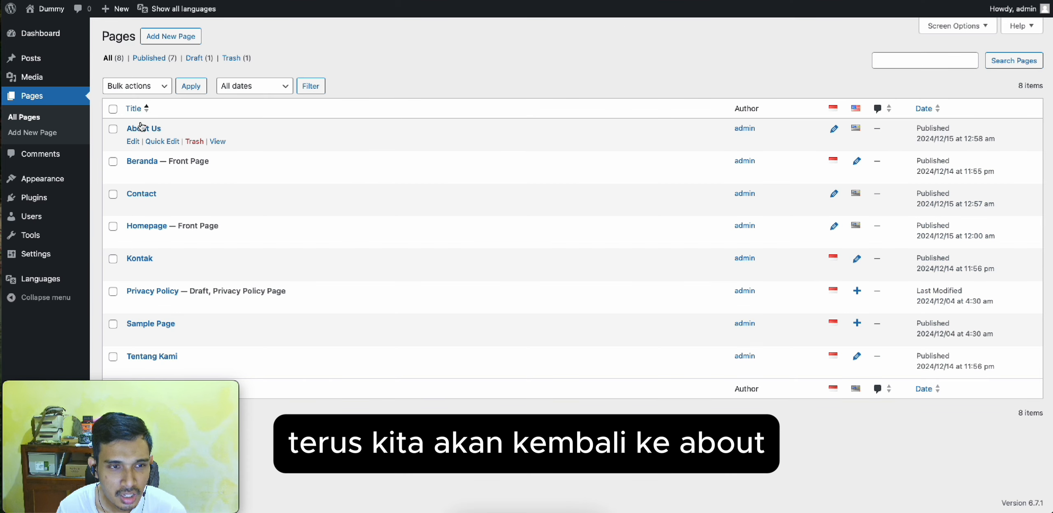
{"action": "left_click", "coordinate": [134, 141]}
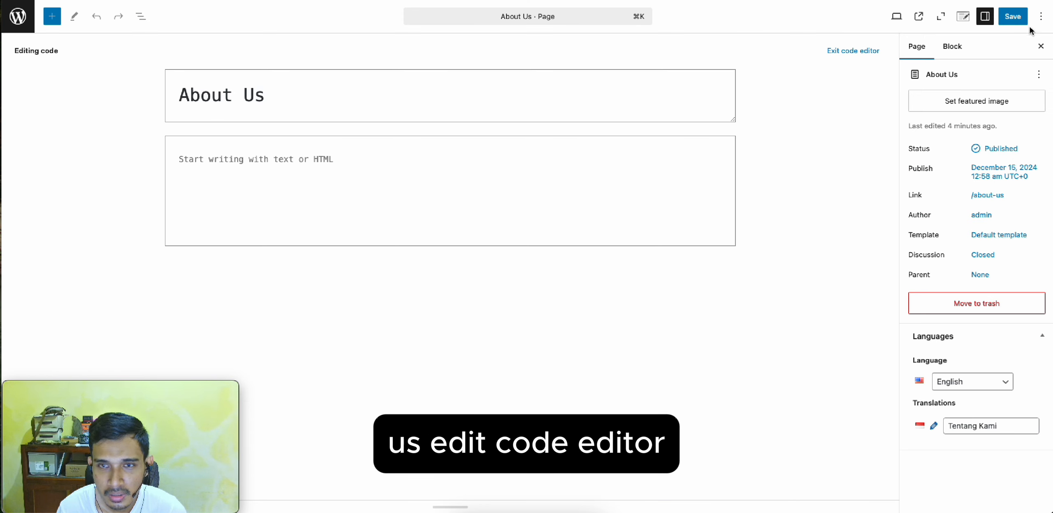
{"action": "left_click", "coordinate": [353, 158]}
{"action": "key", "text": "super+v"}
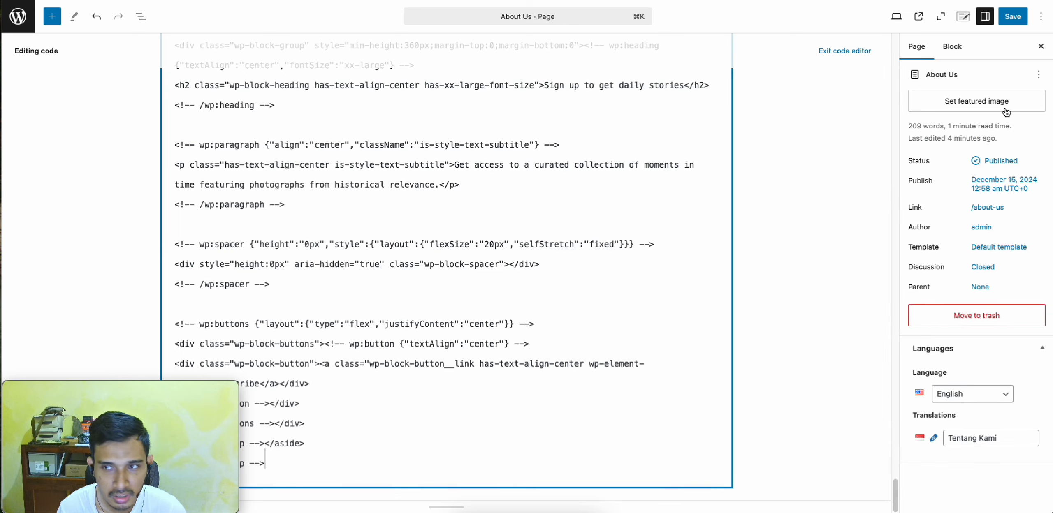
{"action": "left_click", "coordinate": [1013, 16]}
Show the About Us page in the visual editor, check the pasted layout, and save the page again
{"action": "left_click", "coordinate": [1042, 16]}
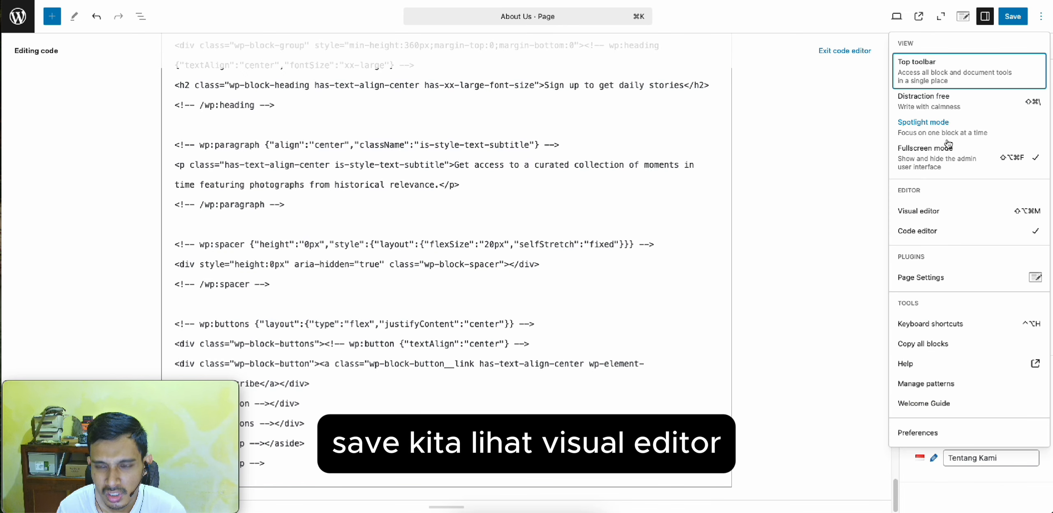
{"action": "left_click", "coordinate": [921, 211]}
{"action": "scroll", "coordinate": [550, 225], "scroll_direction": "down", "scroll_amount": 10}
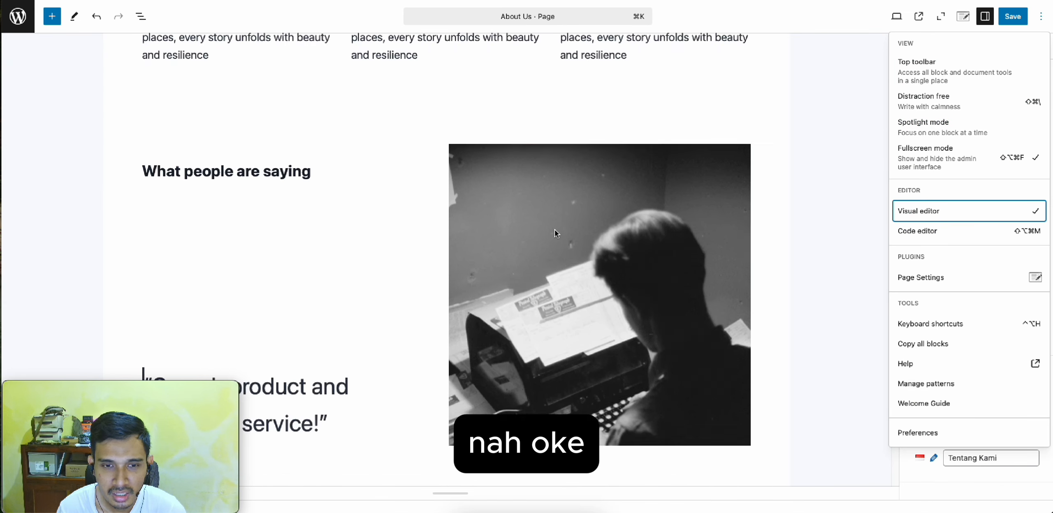
{"action": "scroll", "coordinate": [565, 235], "scroll_direction": "up", "scroll_amount": 20}
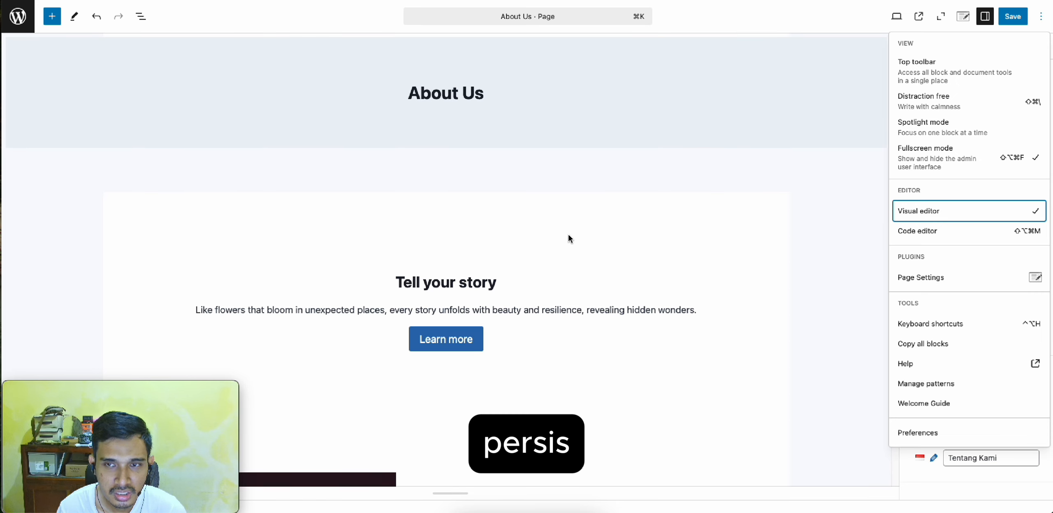
{"action": "left_click", "coordinate": [1014, 17]}
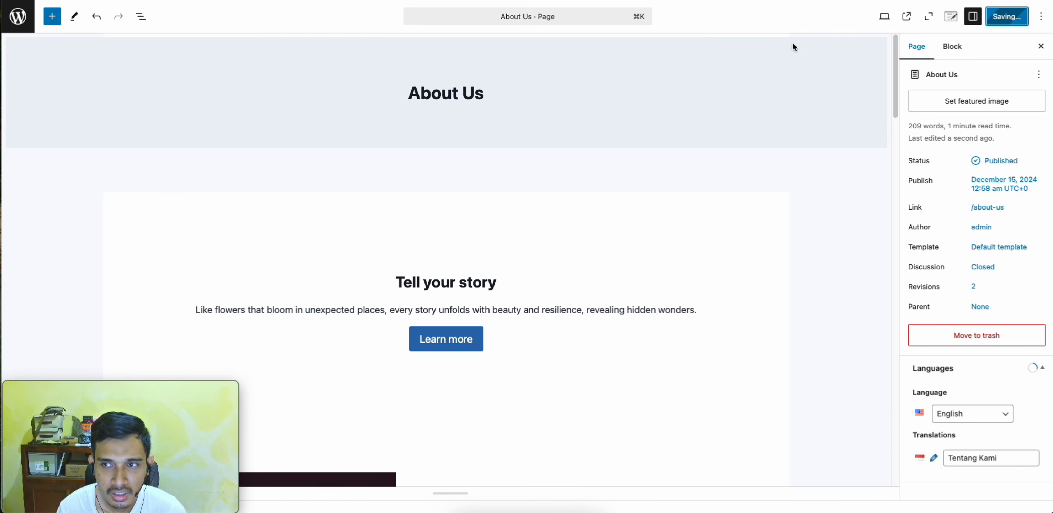
Open the Kontak page for editing and review its content from the flower cover through the event sections
{"action": "left_click", "coordinate": [18, 16]}
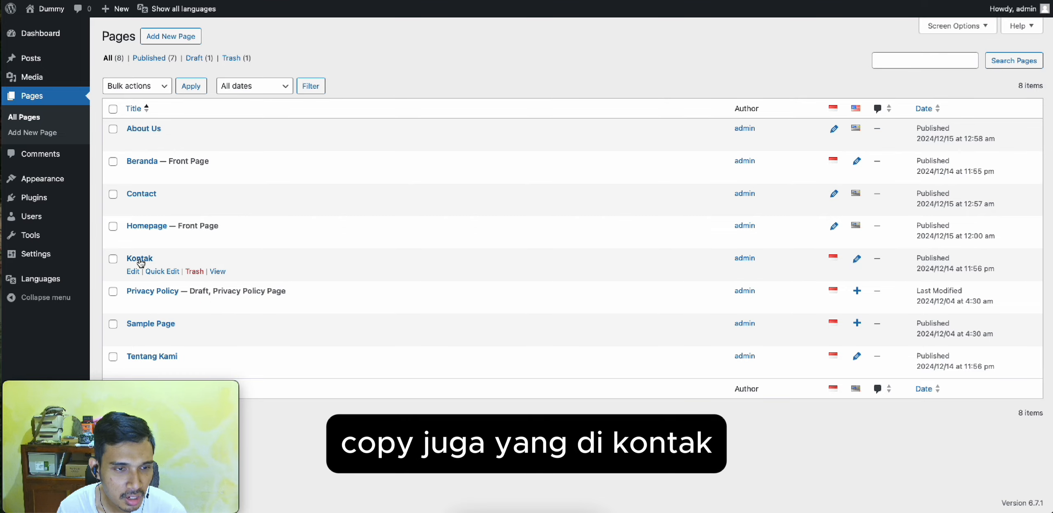
{"action": "left_click", "coordinate": [133, 272]}
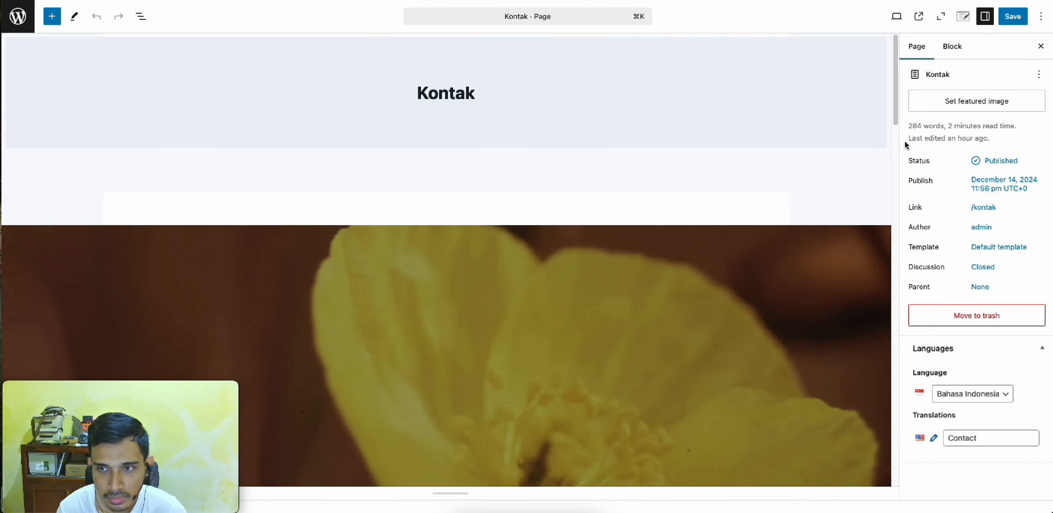
{"action": "scroll", "coordinate": [773, 250], "scroll_direction": "down", "scroll_amount": 10}
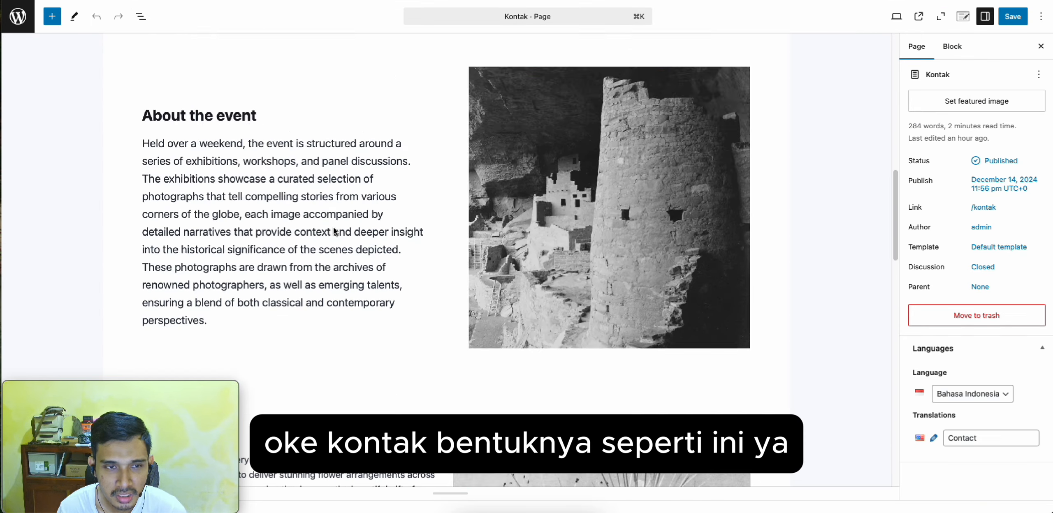
{"action": "scroll", "coordinate": [334, 232], "scroll_direction": "down", "scroll_amount": 8}
{"action": "scroll", "coordinate": [487, 280], "scroll_direction": "up", "scroll_amount": 20}
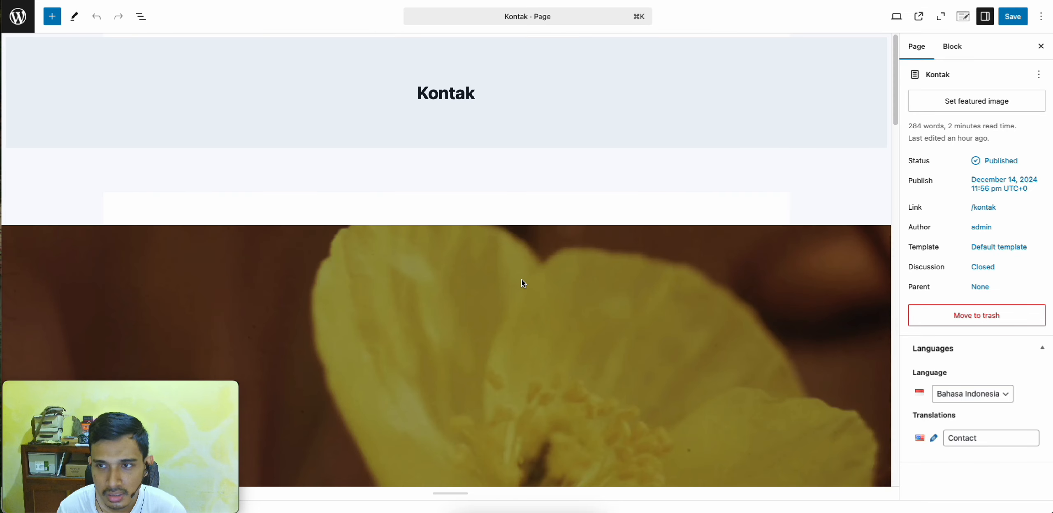
Copy the entire block code of the Kontak page from its code editor and save the page
{"action": "left_click", "coordinate": [1041, 16]}
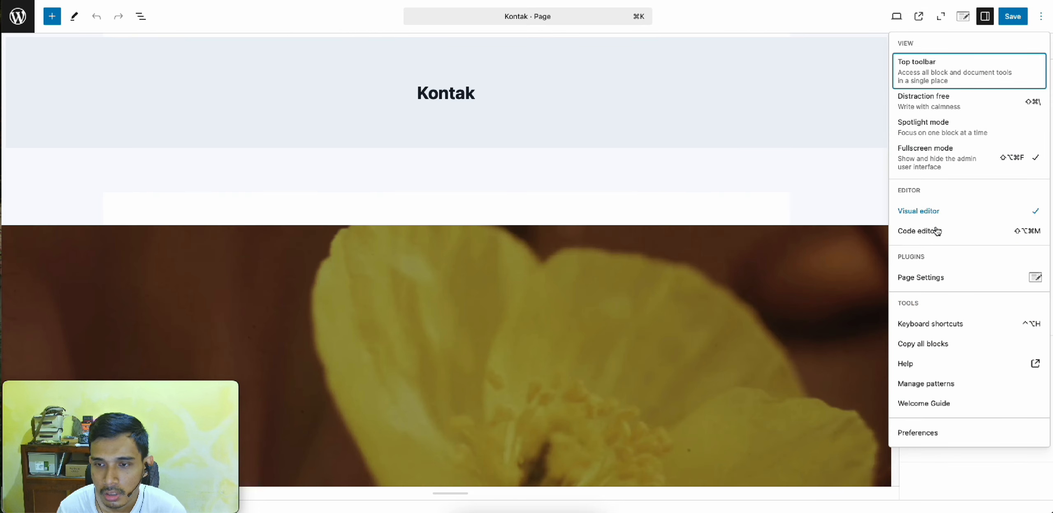
{"action": "left_click", "coordinate": [937, 232]}
{"action": "left_click", "coordinate": [440, 201]}
{"action": "key", "text": "super+a"}
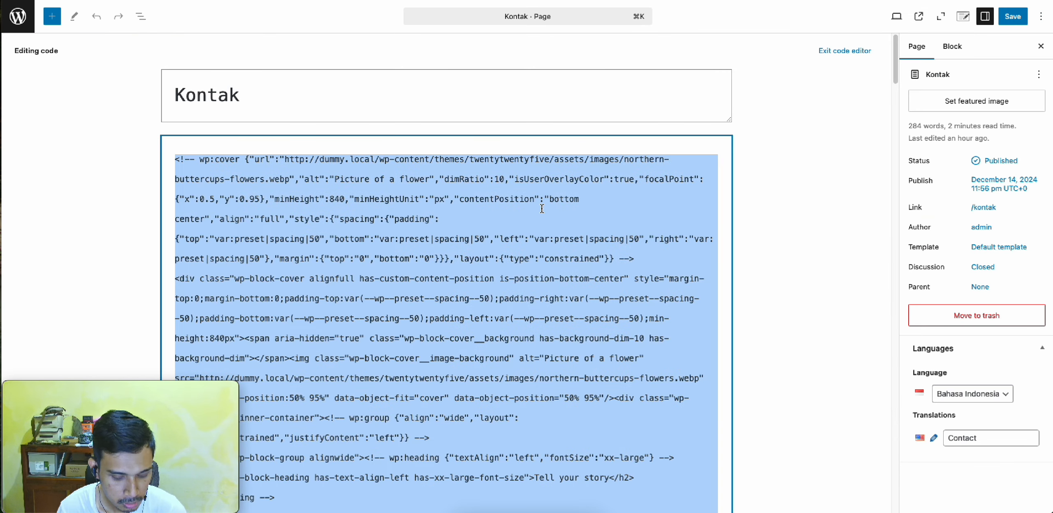
{"action": "left_click", "coordinate": [1000, 21]}
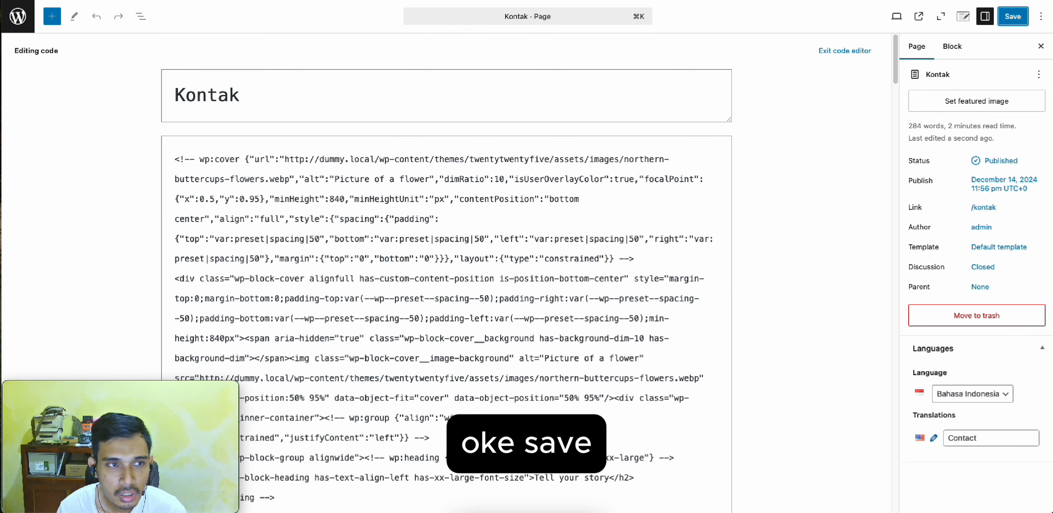
Paste the copied Kontak code as the content of the English Contact page, and show it in the visual editor
{"action": "left_click", "coordinate": [29, 29]}
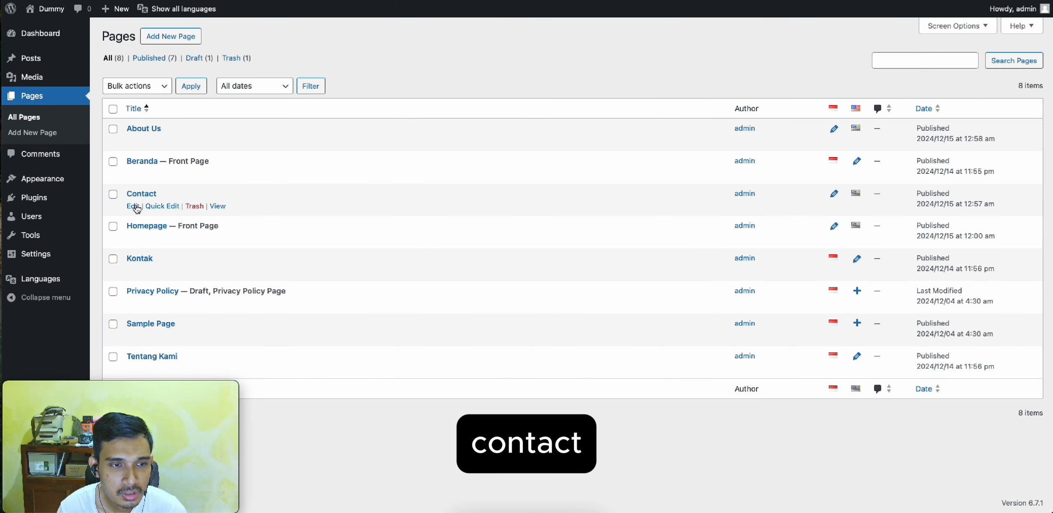
{"action": "left_click", "coordinate": [137, 208]}
{"action": "left_click", "coordinate": [264, 179]}
{"action": "key", "text": "super+v"}
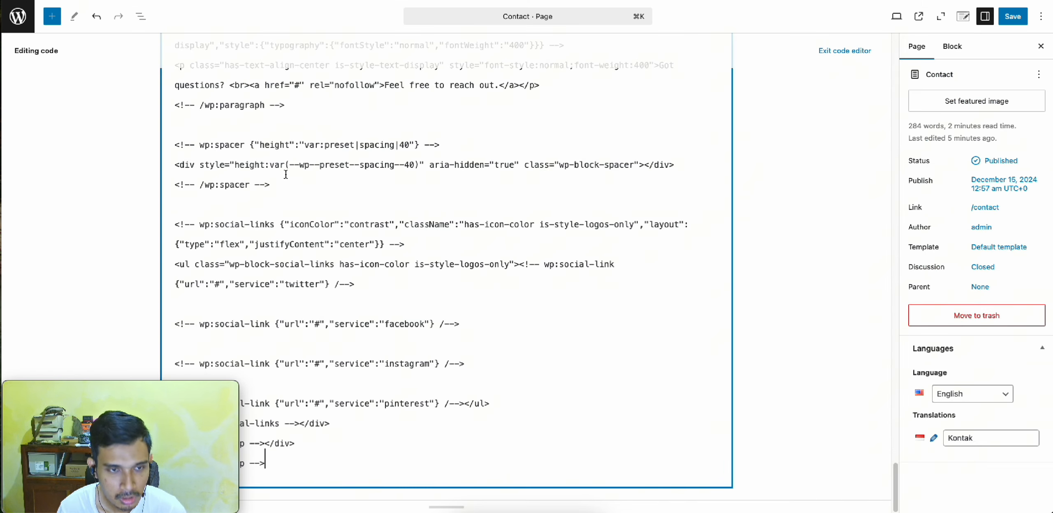
{"action": "left_click", "coordinate": [1042, 16]}
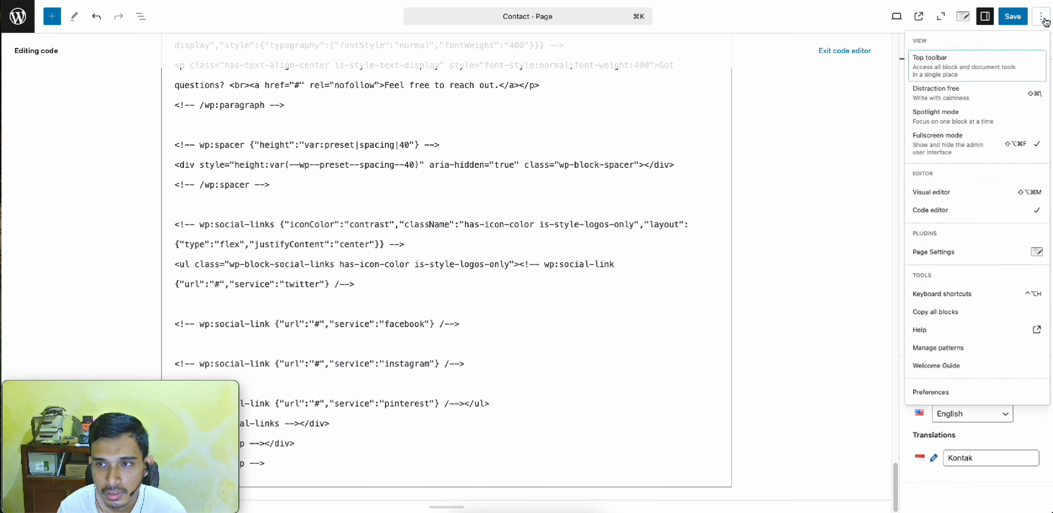
{"action": "left_click", "coordinate": [922, 211]}
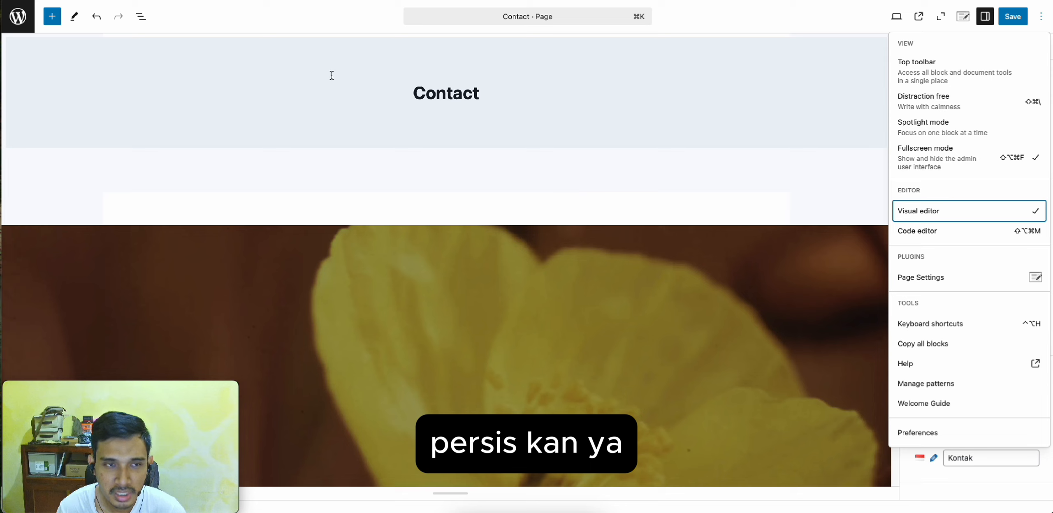
Highlight the "About the event" heading on the Contact page as an example of text to translate, and save the page
{"action": "scroll", "coordinate": [179, 75], "scroll_direction": "down", "scroll_amount": 10}
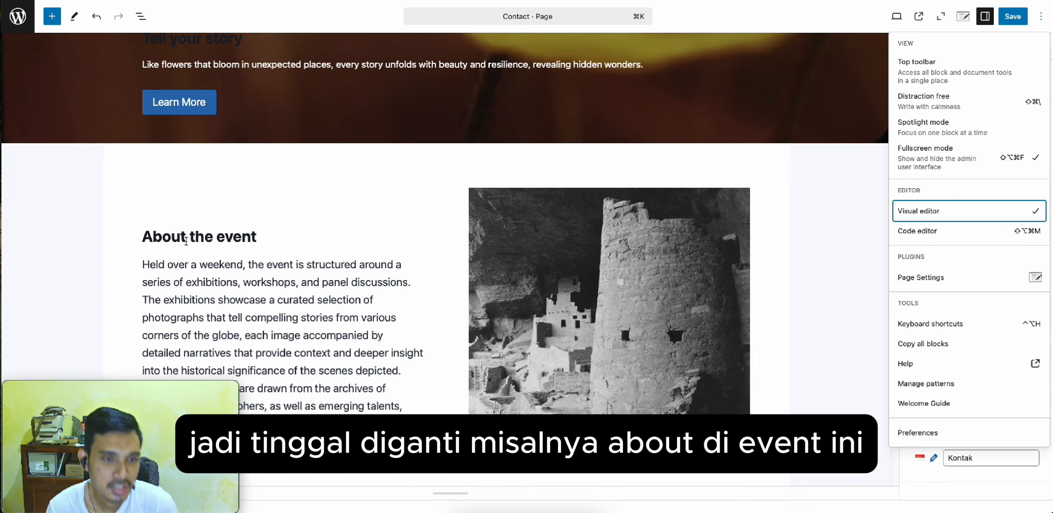
{"action": "left_click_drag", "start_coordinate": [181, 237], "coordinate": [147, 239]}
{"action": "left_click", "coordinate": [232, 238]}
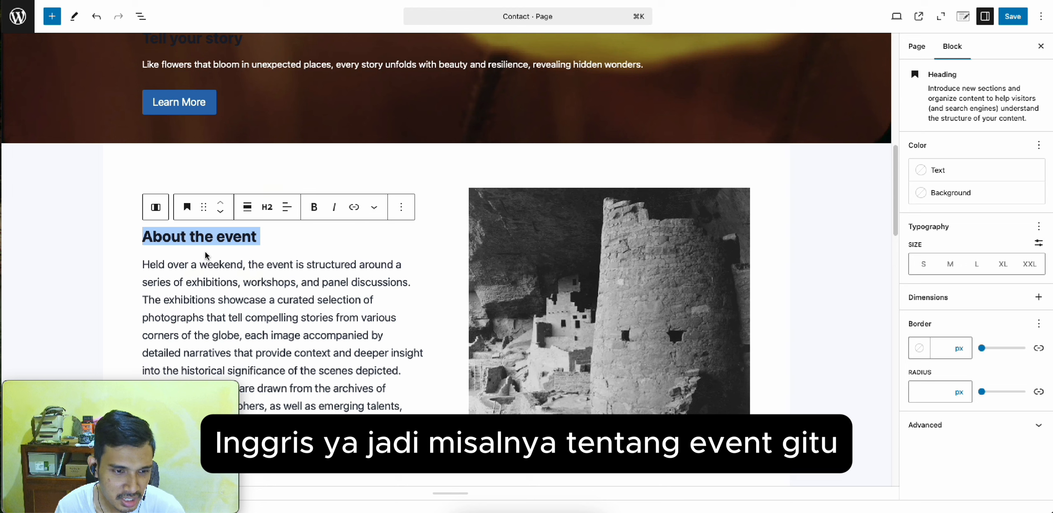
{"action": "left_click", "coordinate": [190, 241]}
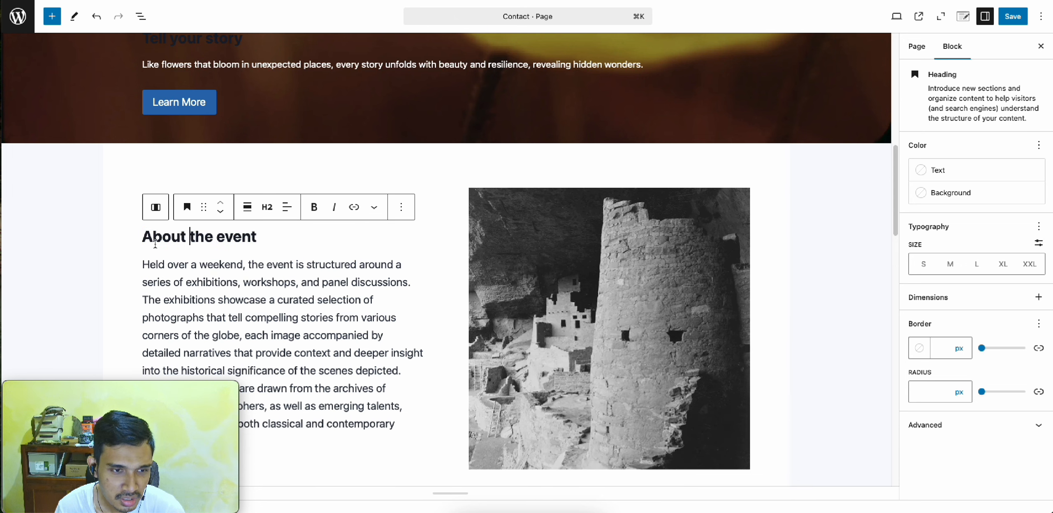
{"action": "left_click_drag", "start_coordinate": [142, 238], "coordinate": [242, 238]}
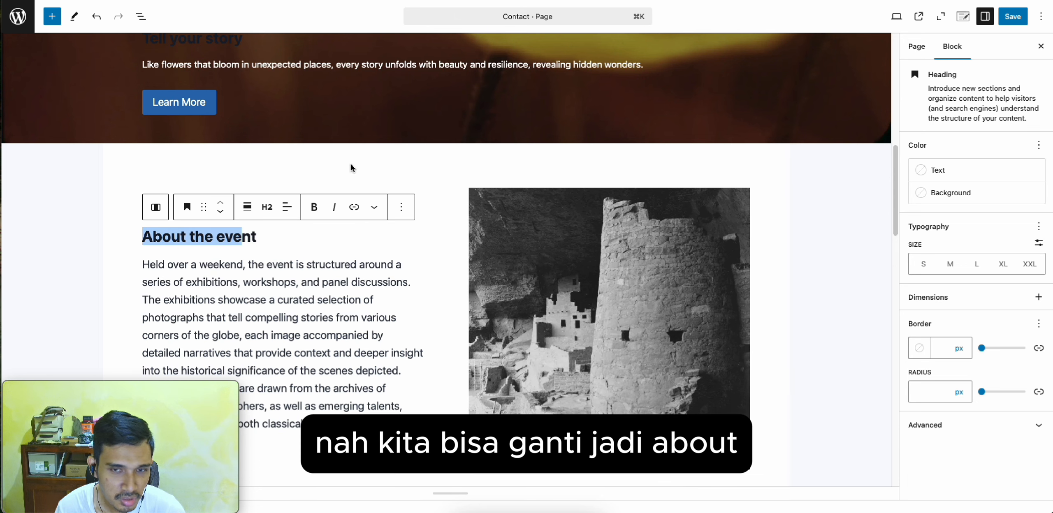
{"action": "left_click", "coordinate": [1013, 24]}
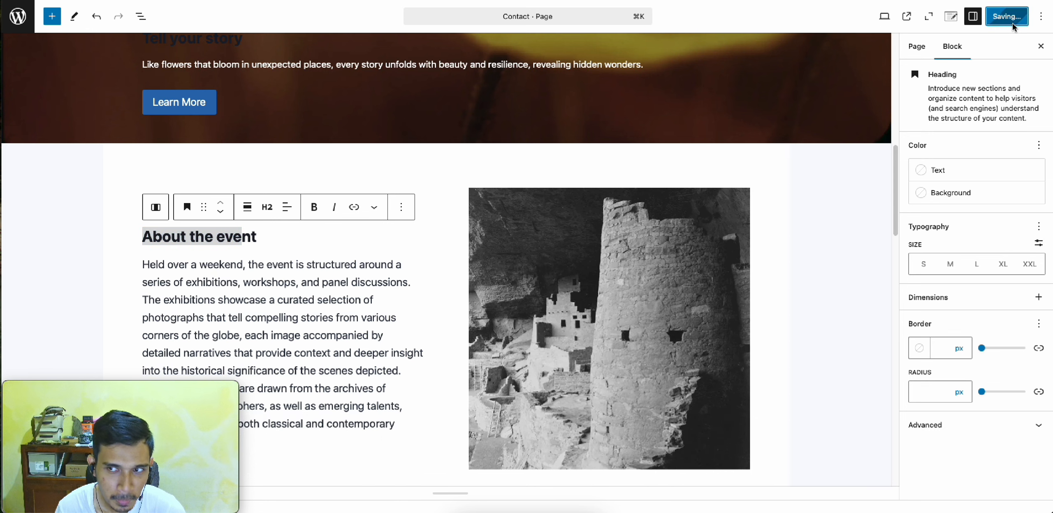
Return to the pages list, open the live site in a new tab, and check the Beranda front page and header menu
{"action": "left_click", "coordinate": [20, 22]}
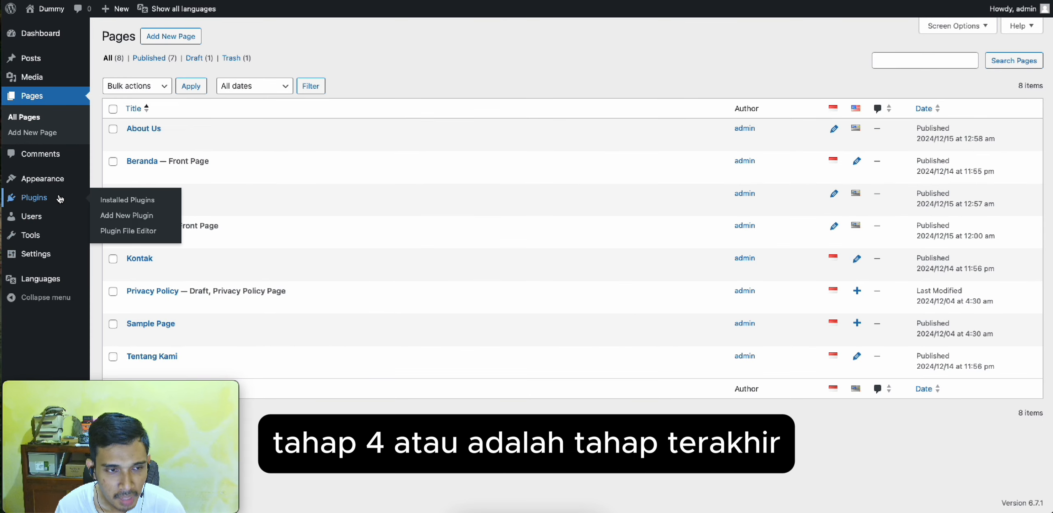
{"action": "mouse_move", "coordinate": [63, 189]}
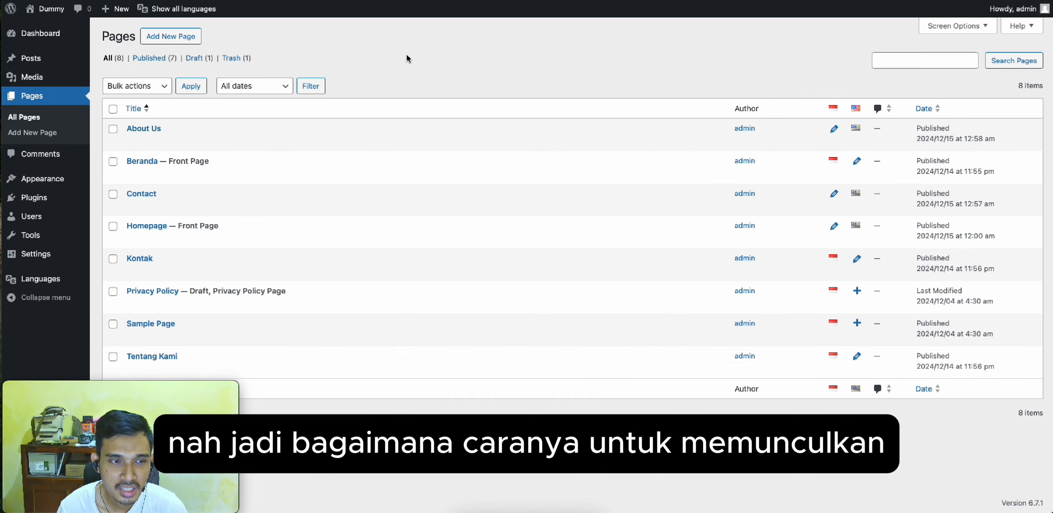
{"action": "right_click", "coordinate": [52, 9]}
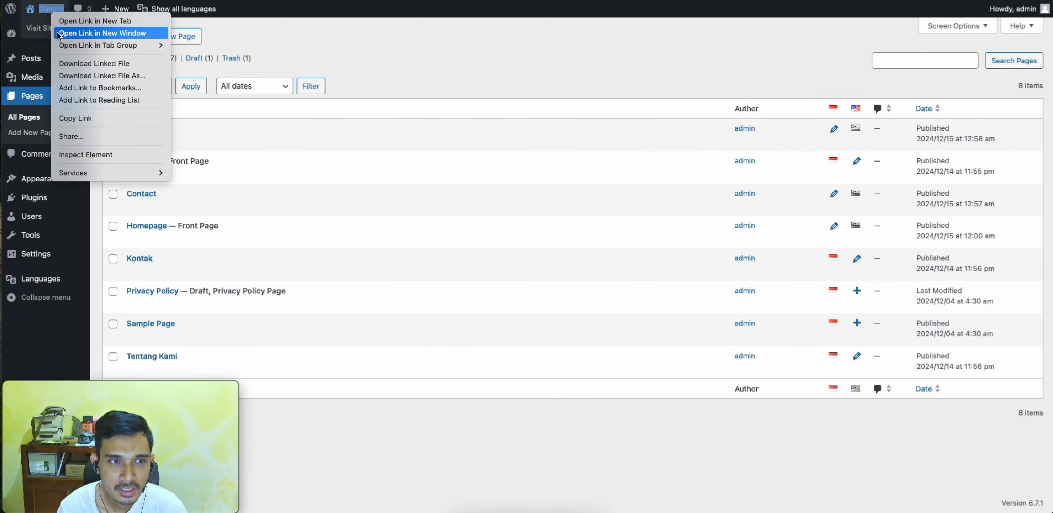
{"action": "left_click", "coordinate": [67, 20]}
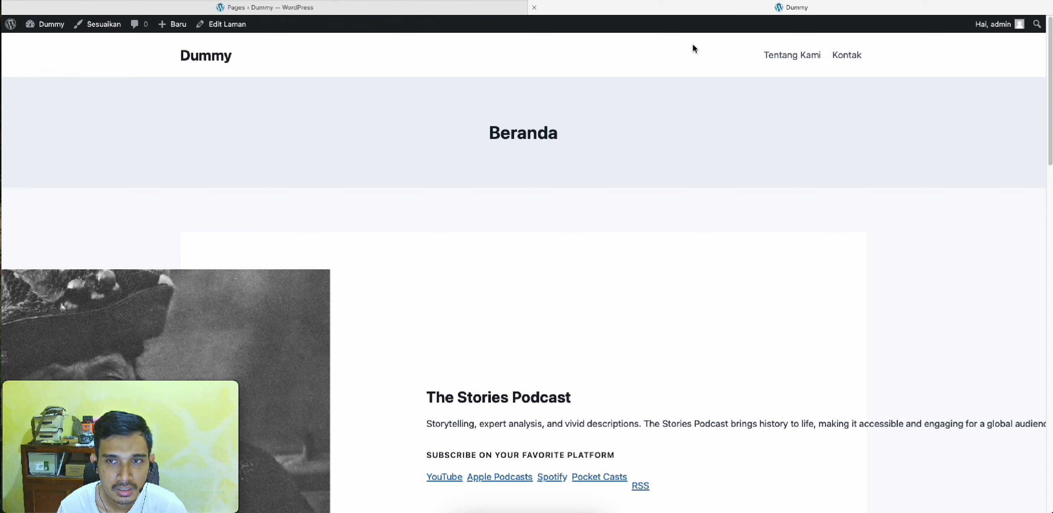
{"action": "scroll", "coordinate": [850, 75], "scroll_direction": "down", "scroll_amount": 8}
{"action": "scroll", "coordinate": [849, 76], "scroll_direction": "up", "scroll_amount": 8}
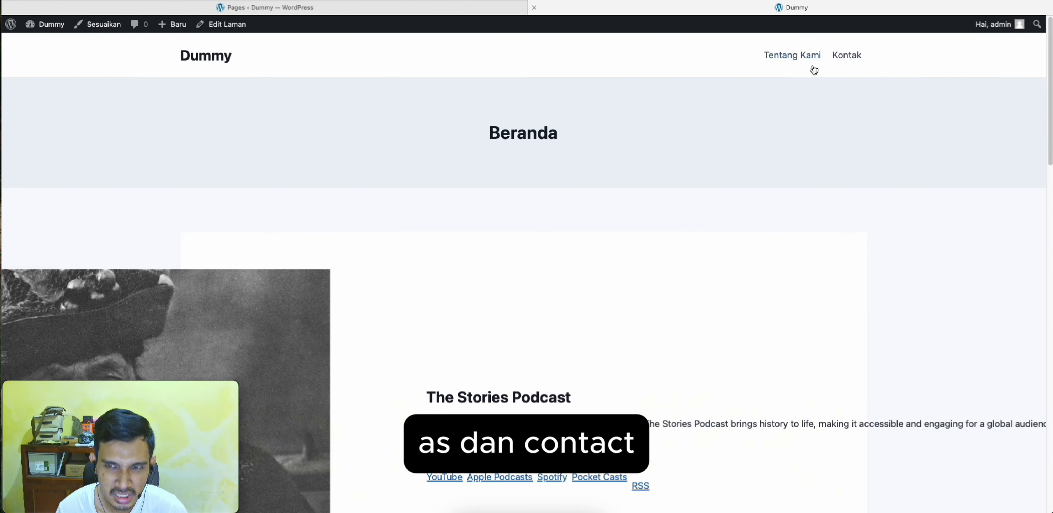
Open the WordPress menu editor and compare the items of Menu ID with the header menu on the live site
{"action": "left_click", "coordinate": [160, 10]}
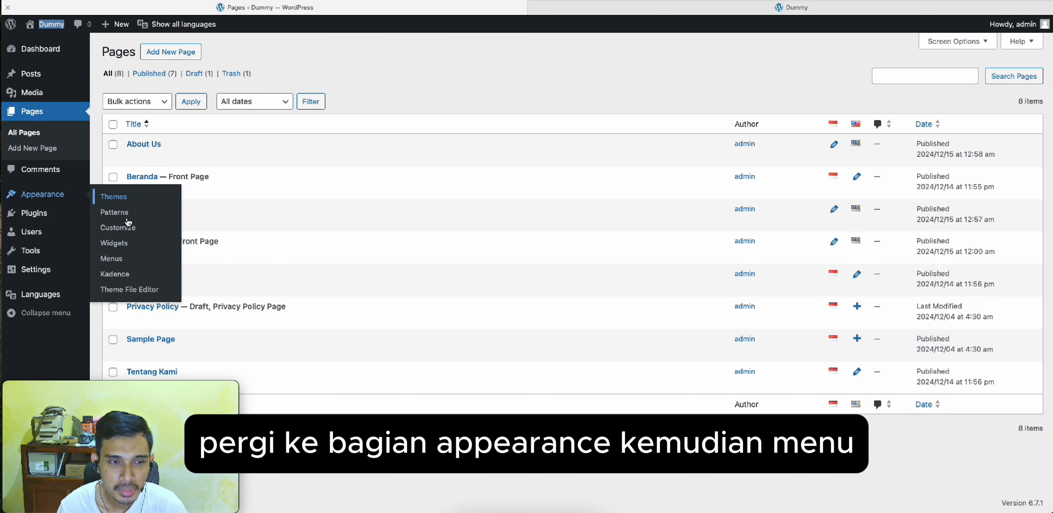
{"action": "left_click", "coordinate": [119, 259]}
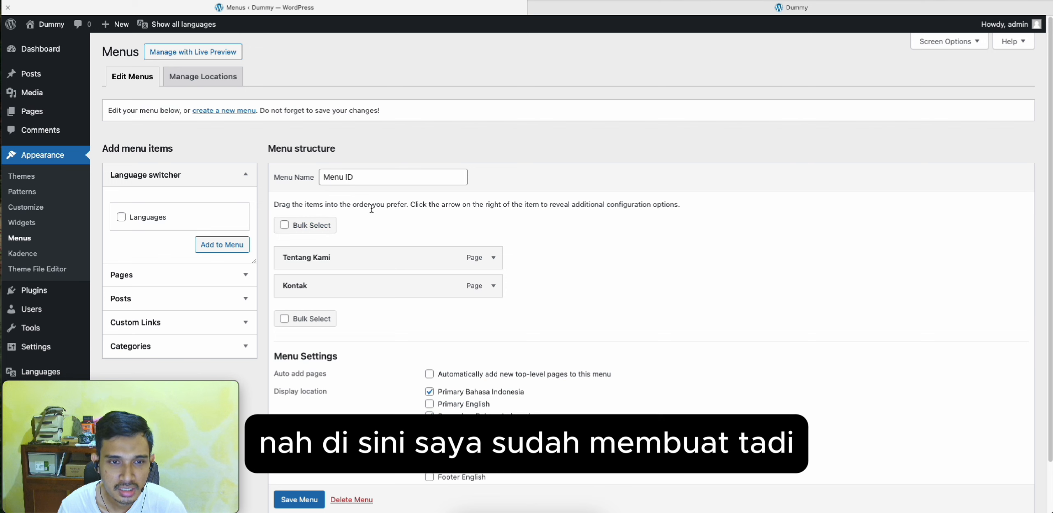
{"action": "left_click_drag", "start_coordinate": [362, 181], "coordinate": [335, 177]}
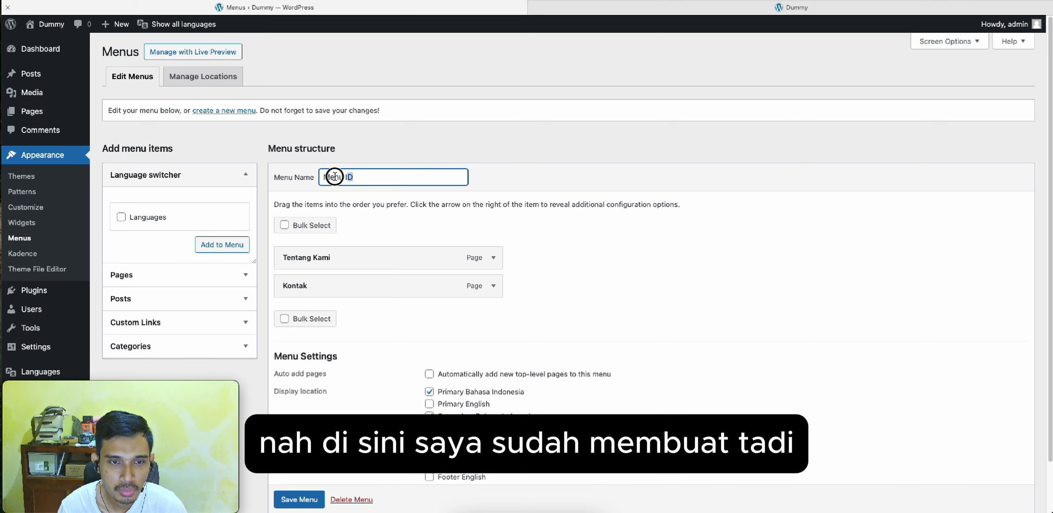
{"action": "left_click", "coordinate": [658, 8]}
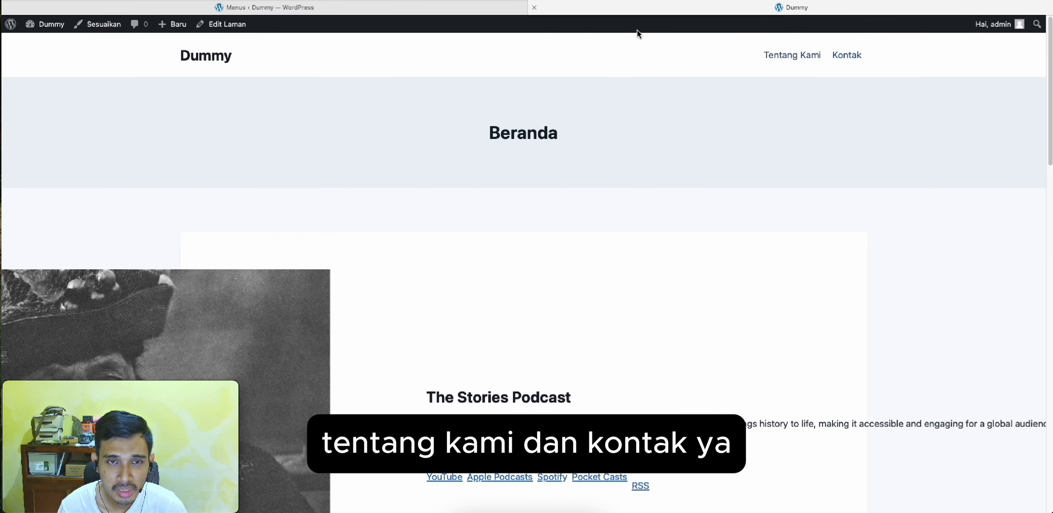
{"action": "left_click", "coordinate": [484, 8]}
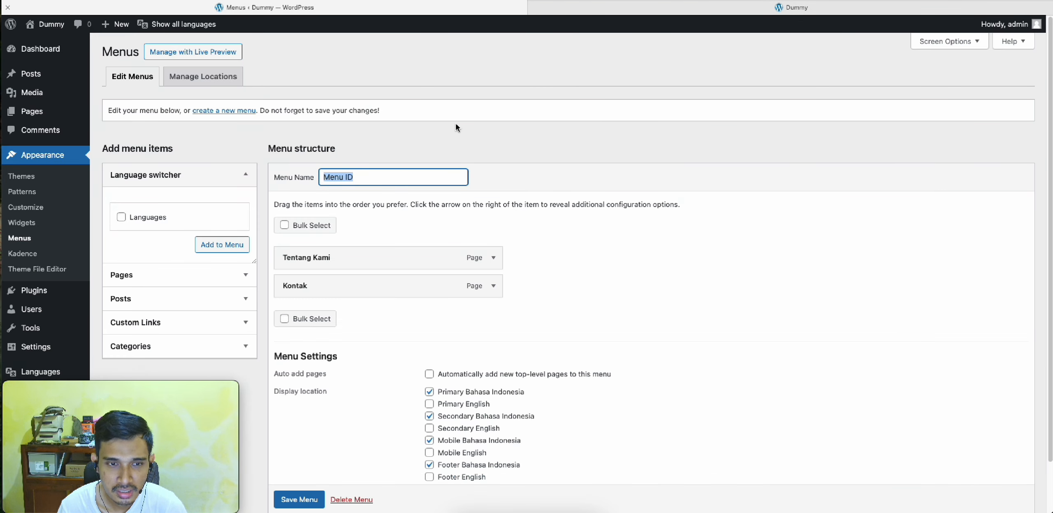
Compare the pages offered for the menu in all languages and in Bahasa Indonesia only, ending with all languages shown
{"action": "left_click", "coordinate": [212, 279]}
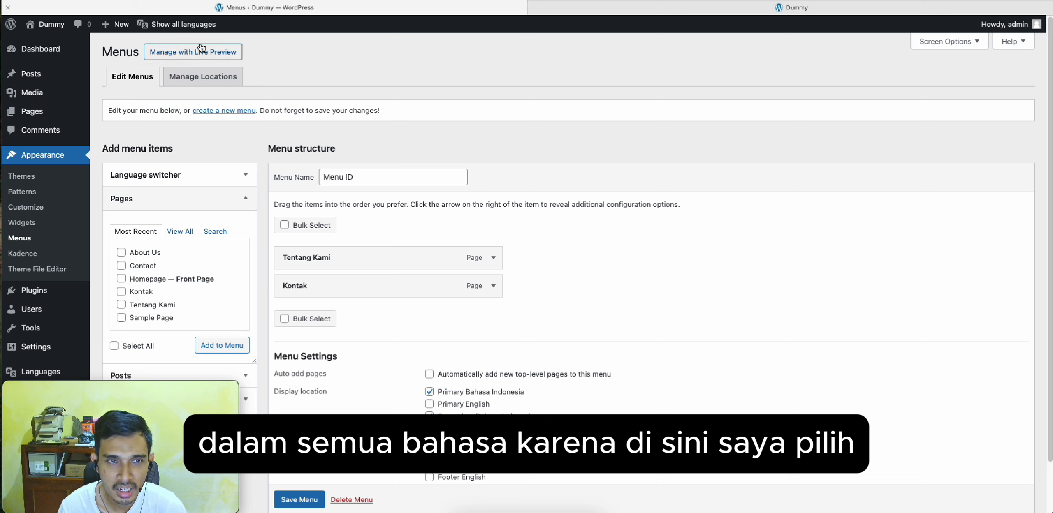
{"action": "mouse_move", "coordinate": [188, 28]}
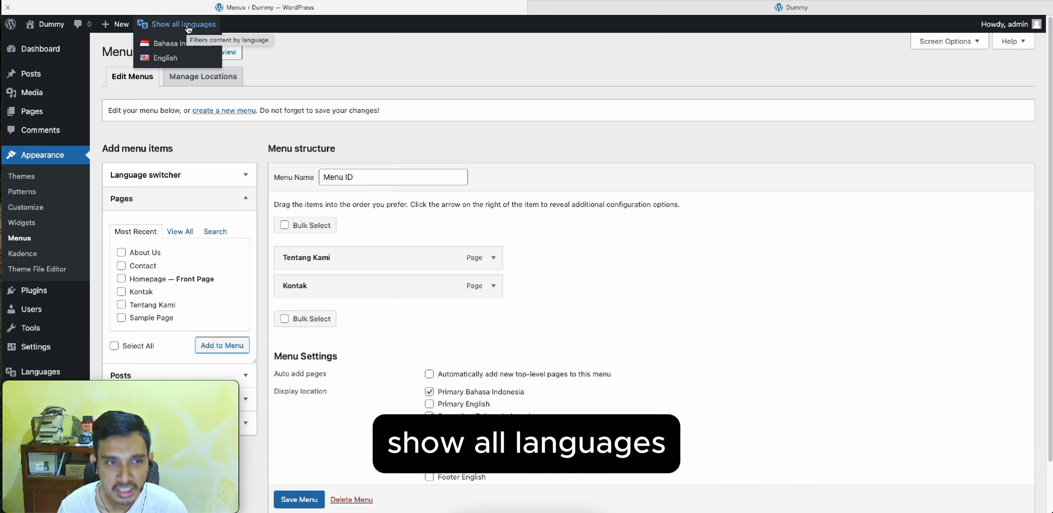
{"action": "left_click", "coordinate": [189, 52]}
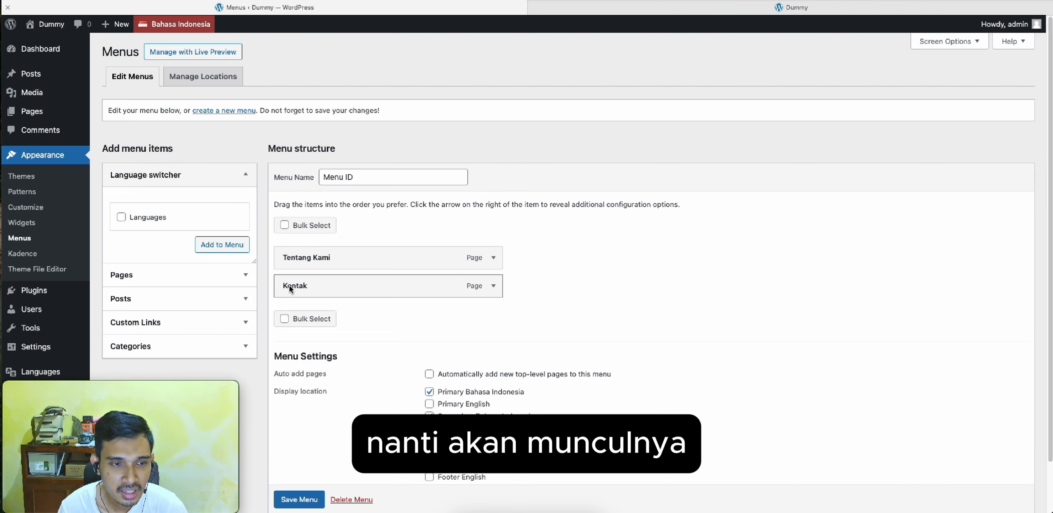
{"action": "left_click", "coordinate": [227, 277]}
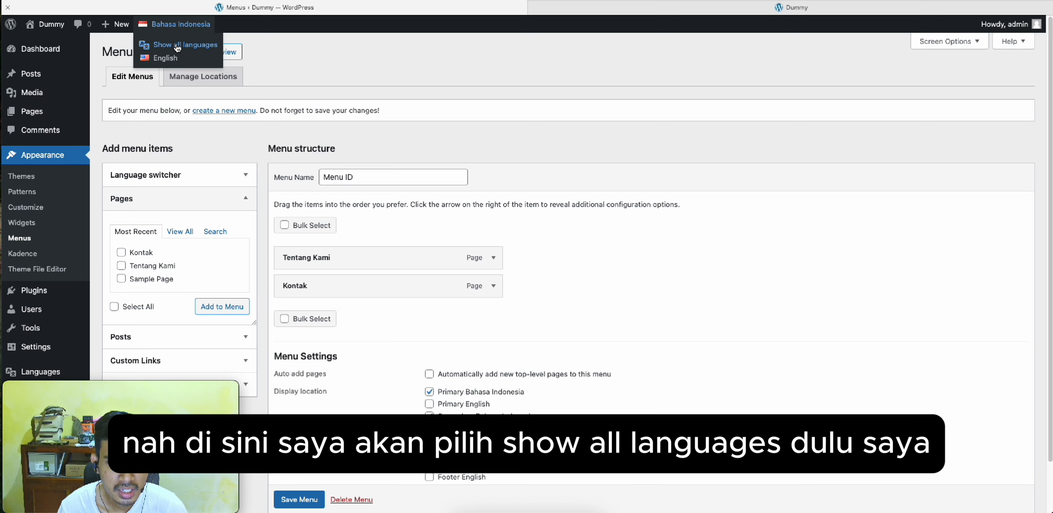
{"action": "left_click", "coordinate": [178, 46]}
{"action": "left_click", "coordinate": [172, 276]}
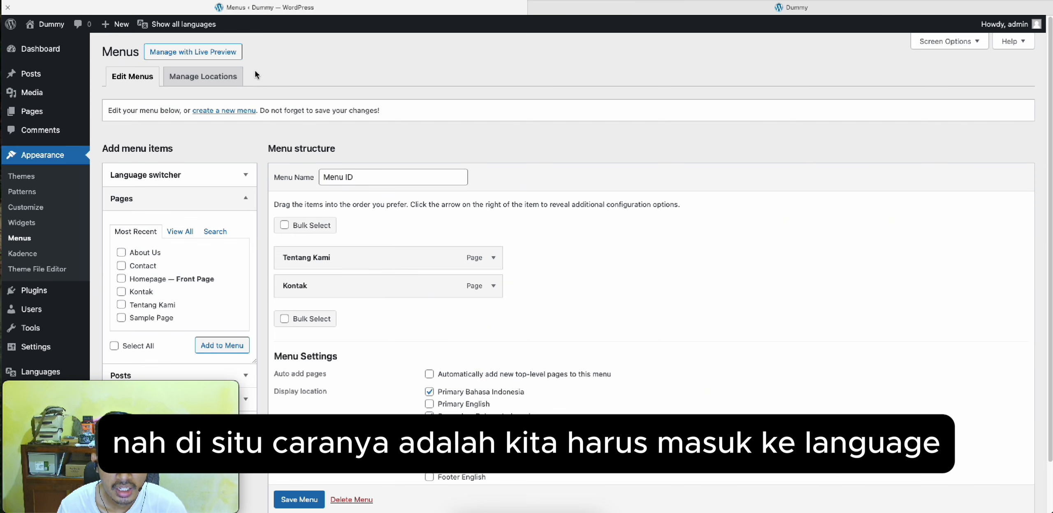
Add the Languages language switcher as an item of Menu ID
{"action": "left_click", "coordinate": [195, 182]}
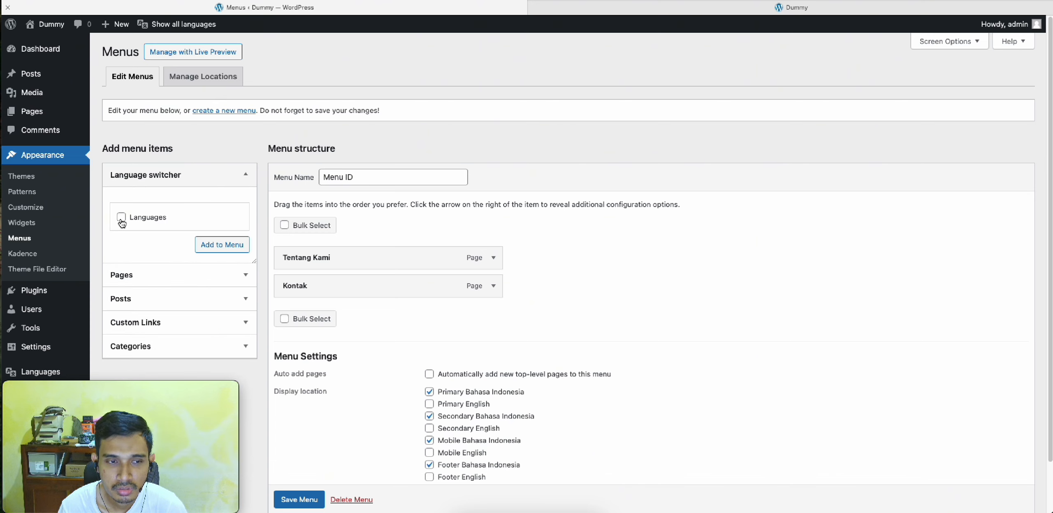
{"action": "left_click", "coordinate": [243, 246]}
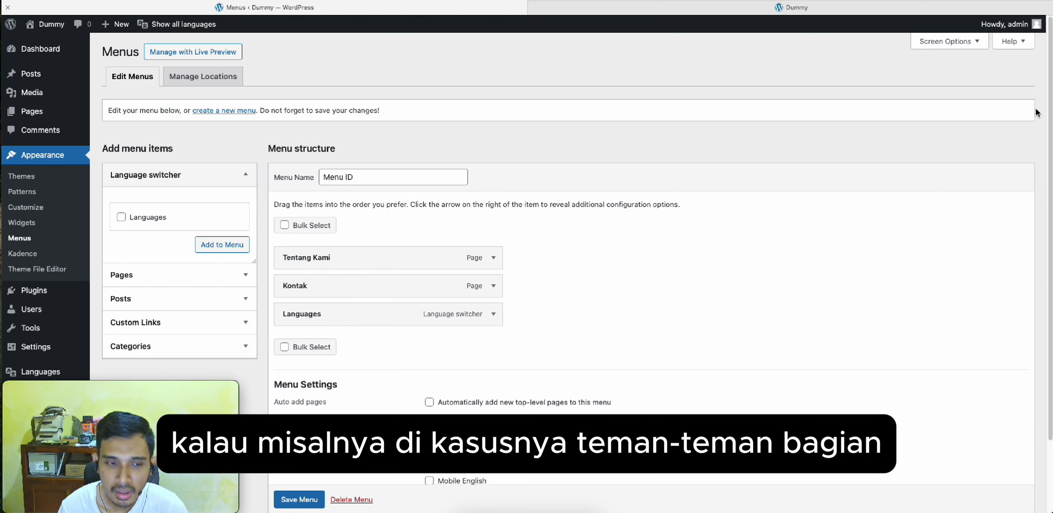
Hide the Language switcher box through the screen options, and show it again among the available menu items
{"action": "left_click", "coordinate": [242, 175]}
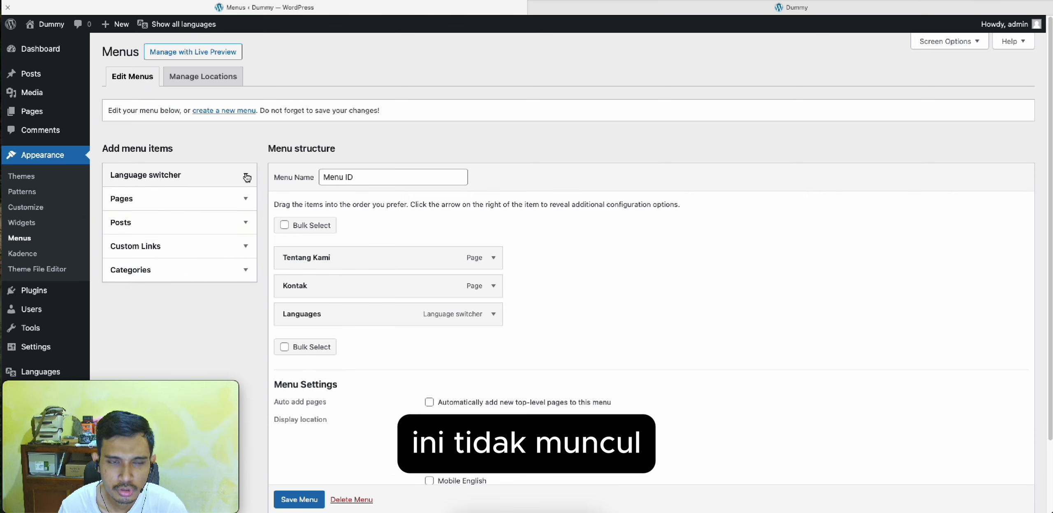
{"action": "left_click", "coordinate": [971, 41]}
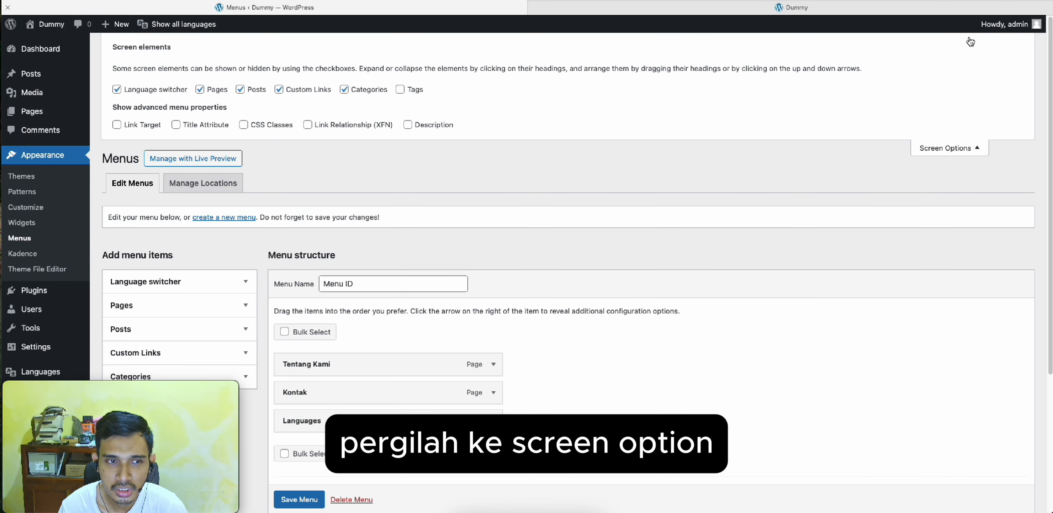
{"action": "left_click", "coordinate": [117, 90]}
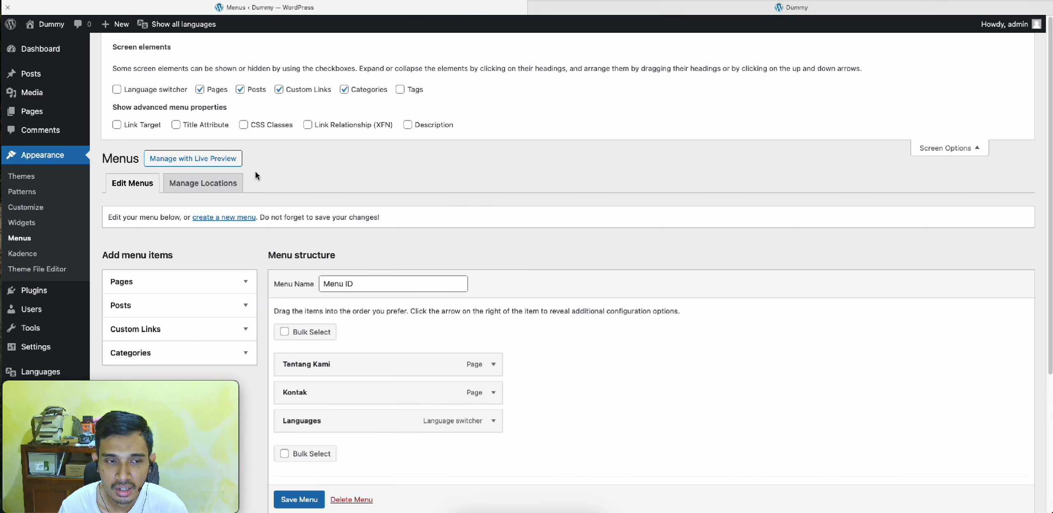
{"action": "left_click_drag", "start_coordinate": [103, 256], "coordinate": [161, 255]}
{"action": "left_click", "coordinate": [175, 255]}
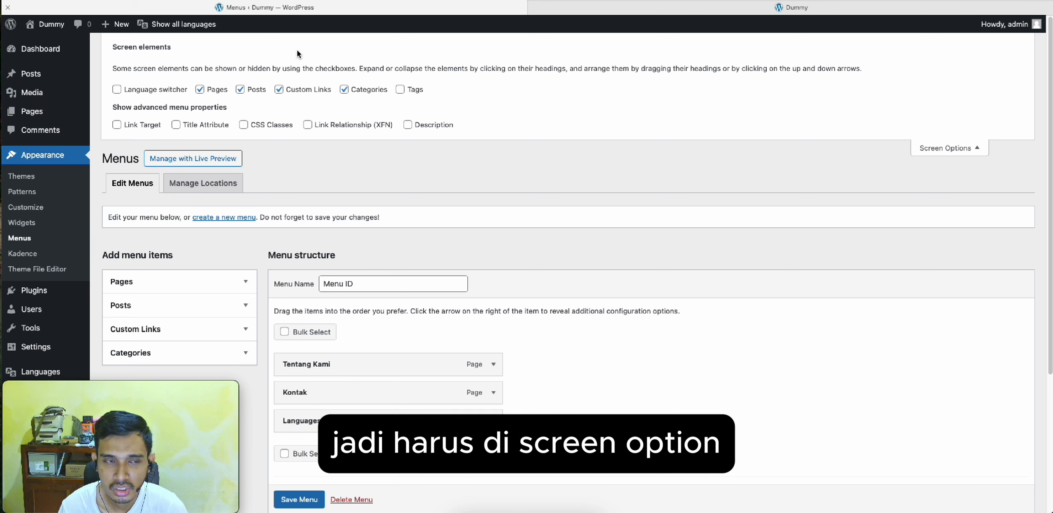
{"action": "left_click", "coordinate": [117, 90]}
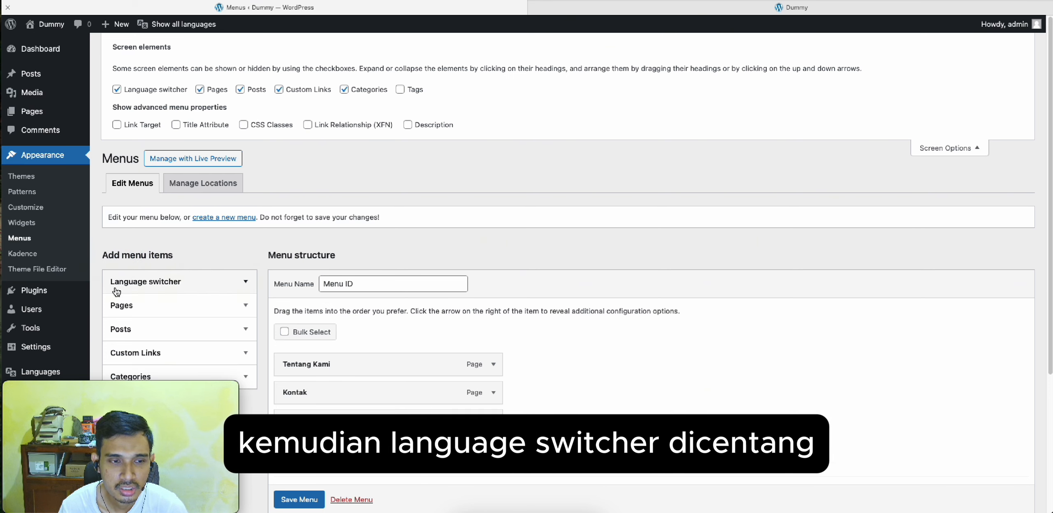
{"action": "left_click", "coordinate": [127, 288]}
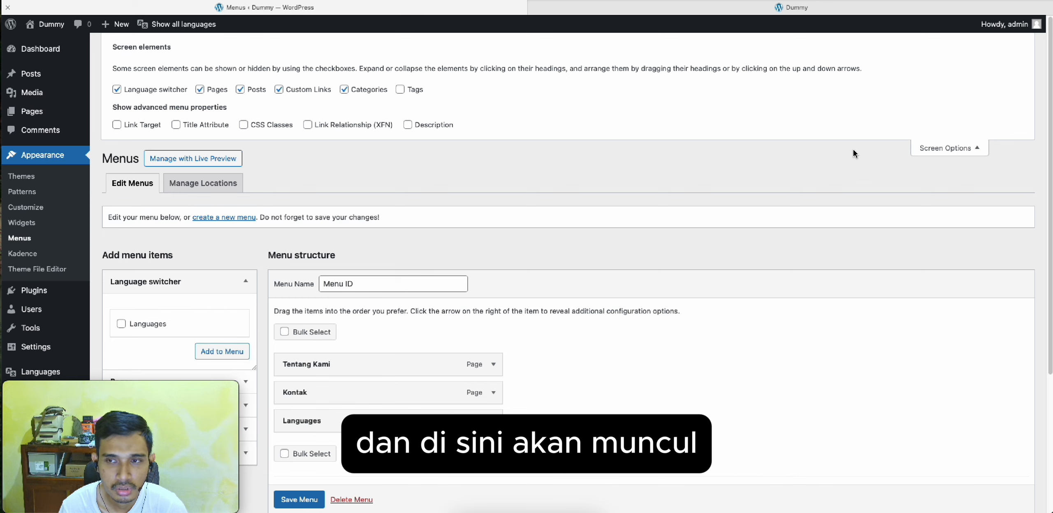
{"action": "left_click", "coordinate": [945, 148]}
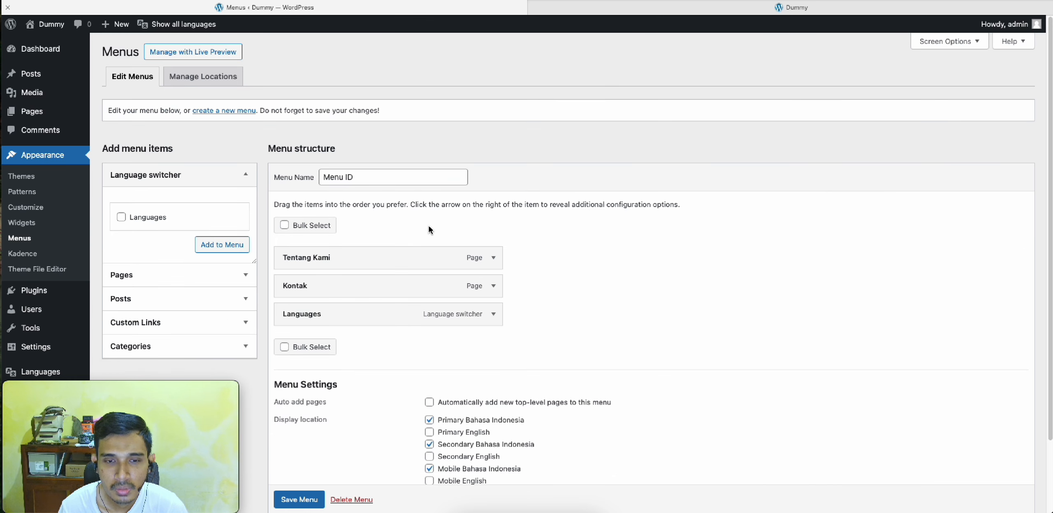
Set the Languages menu item to display as a dropdown with flags as well as language names, and save Menu ID
{"action": "left_click", "coordinate": [493, 314]}
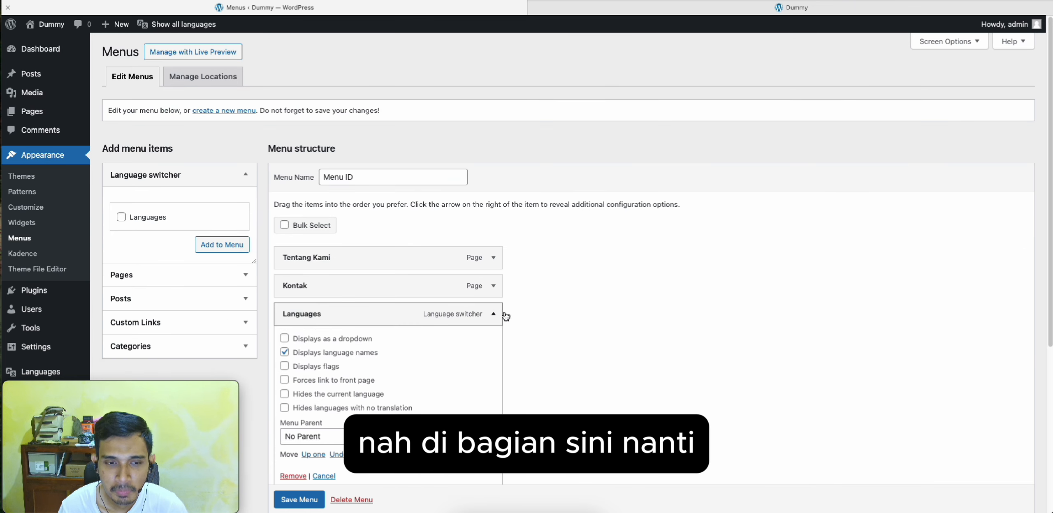
{"action": "scroll", "coordinate": [579, 302], "scroll_direction": "down", "scroll_amount": 1}
{"action": "scroll", "coordinate": [580, 301], "scroll_direction": "down", "scroll_amount": 3}
{"action": "scroll", "coordinate": [579, 301], "scroll_direction": "up", "scroll_amount": 1}
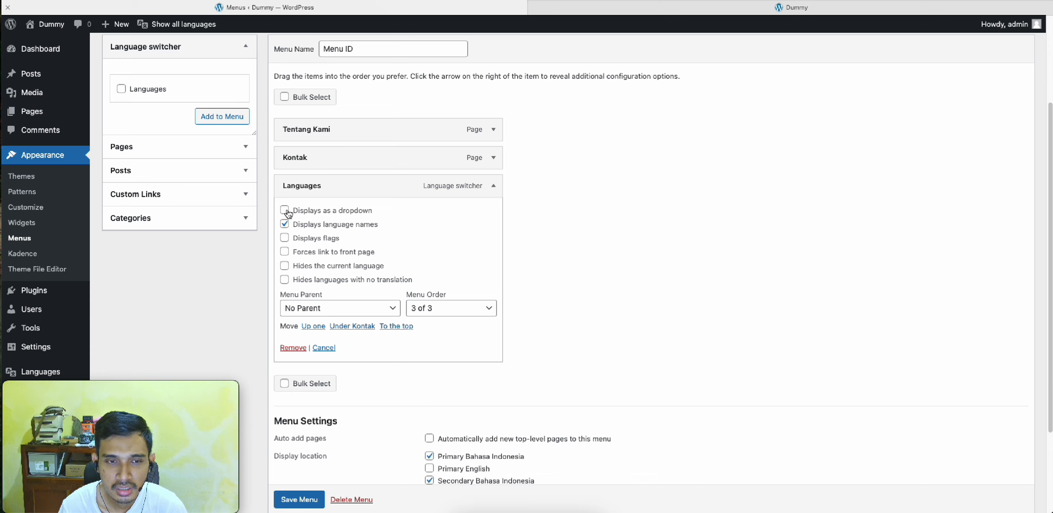
{"action": "left_click", "coordinate": [284, 240]}
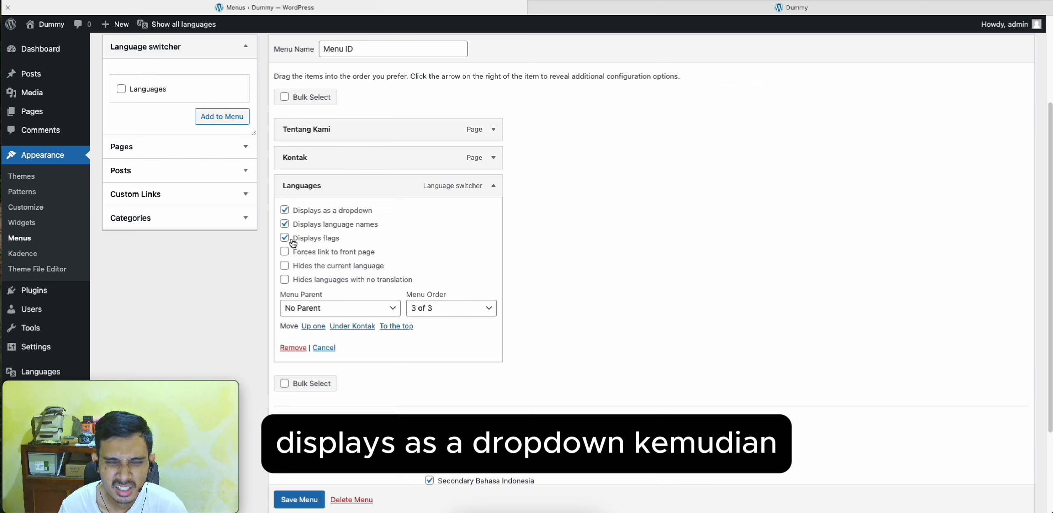
{"action": "scroll", "coordinate": [354, 233], "scroll_direction": "down", "scroll_amount": 3}
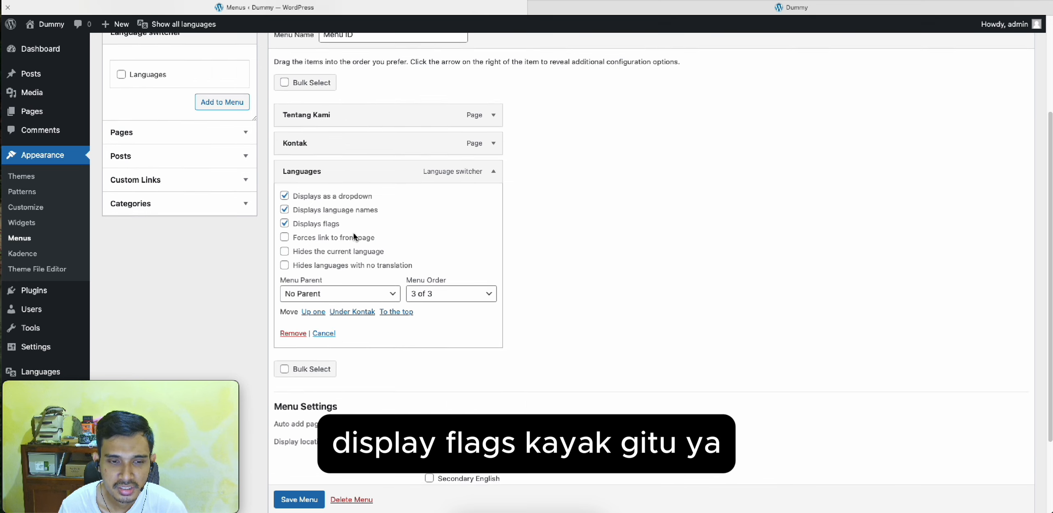
{"action": "scroll", "coordinate": [354, 234], "scroll_direction": "up", "scroll_amount": 2}
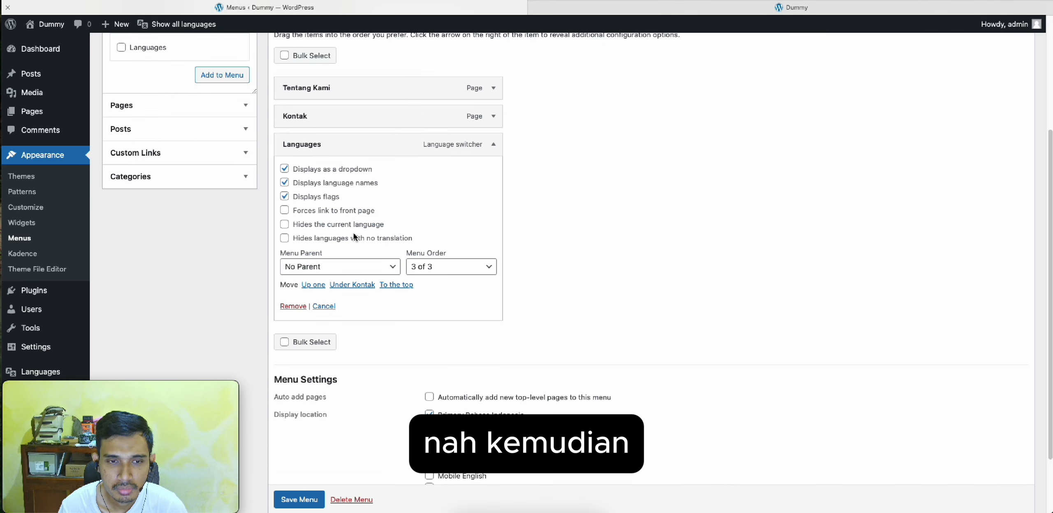
{"action": "left_click", "coordinate": [491, 149]}
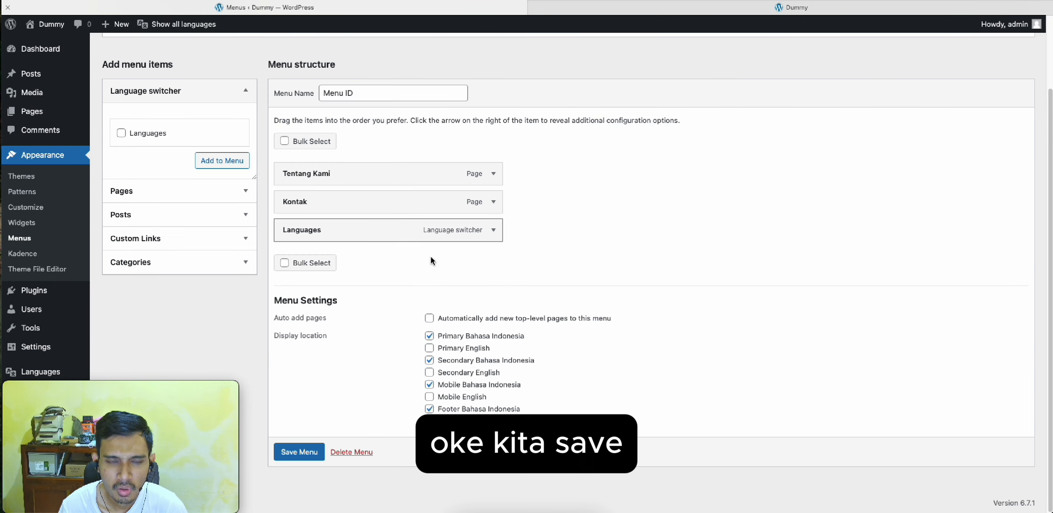
{"action": "left_click", "coordinate": [300, 449]}
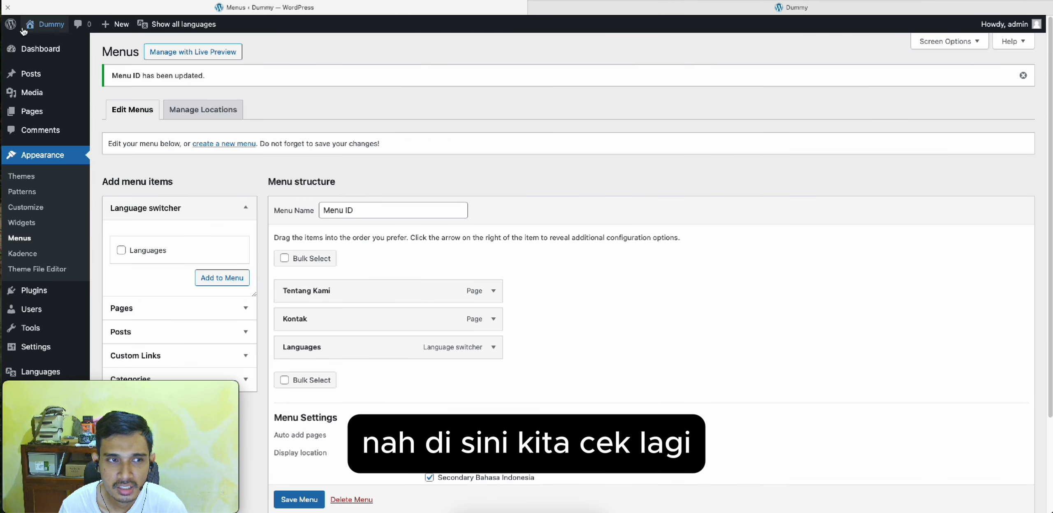
Reload the live site, switch it to English with the header's language dropdown, and check the English homepage and header menu
{"action": "left_click", "coordinate": [617, 8]}
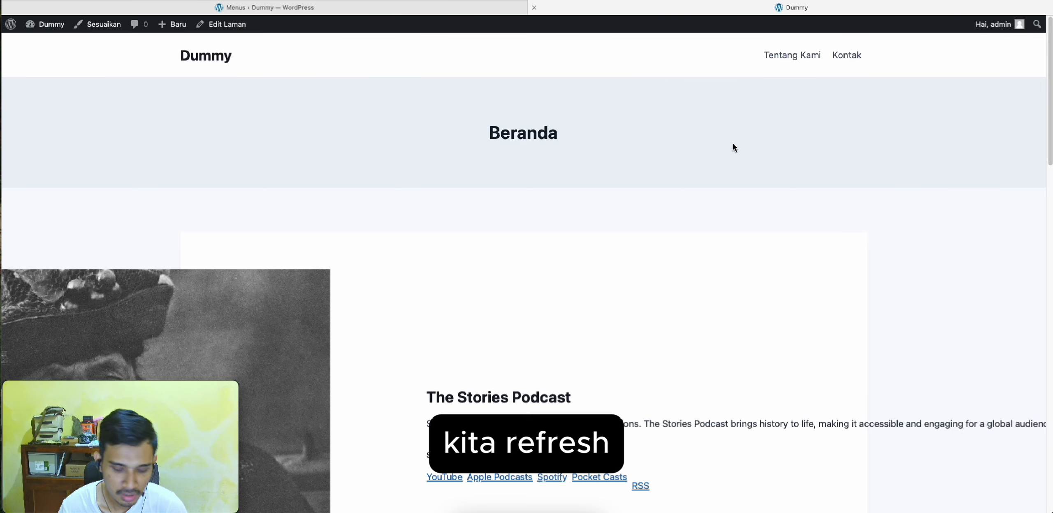
{"action": "key", "text": "super+r"}
{"action": "mouse_move", "coordinate": [816, 58]}
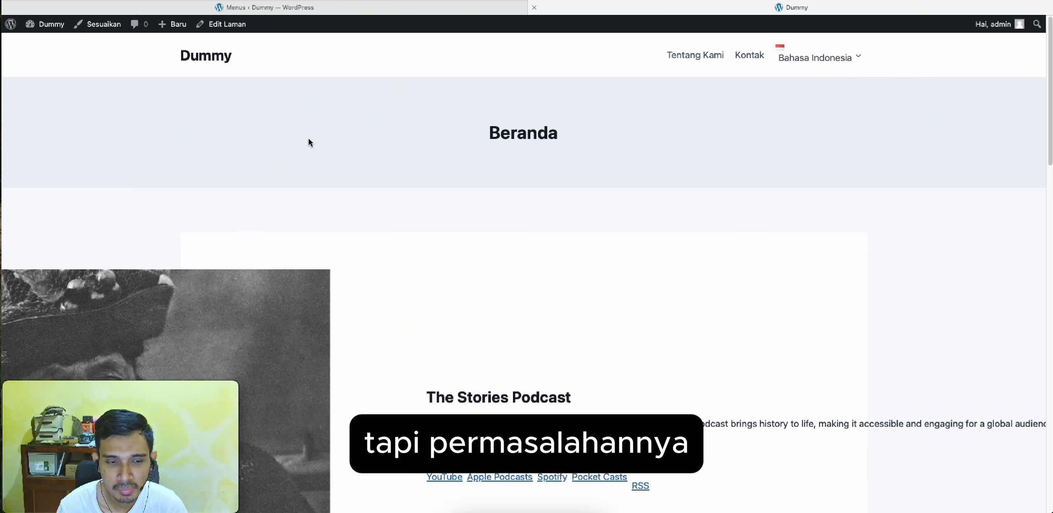
{"action": "mouse_move", "coordinate": [788, 77]}
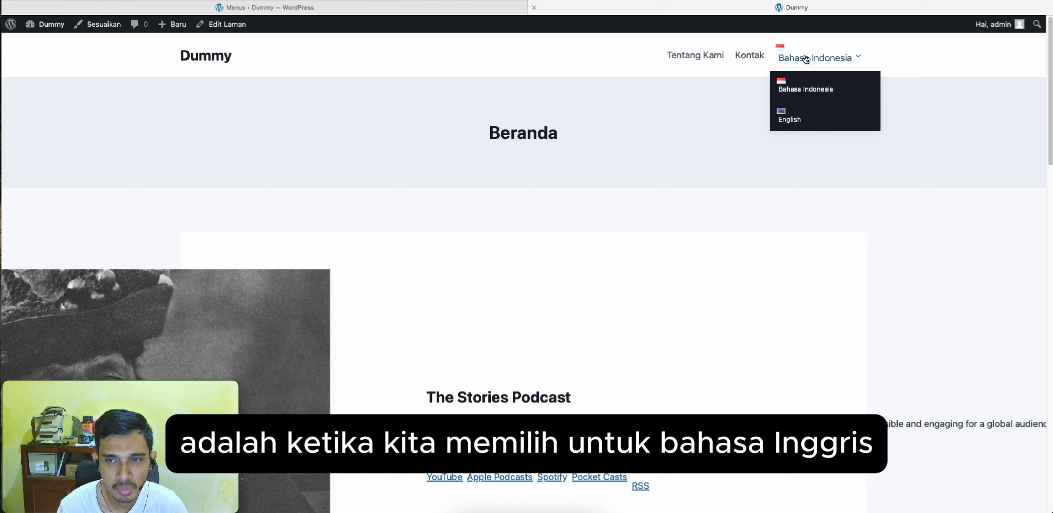
{"action": "left_click", "coordinate": [802, 118]}
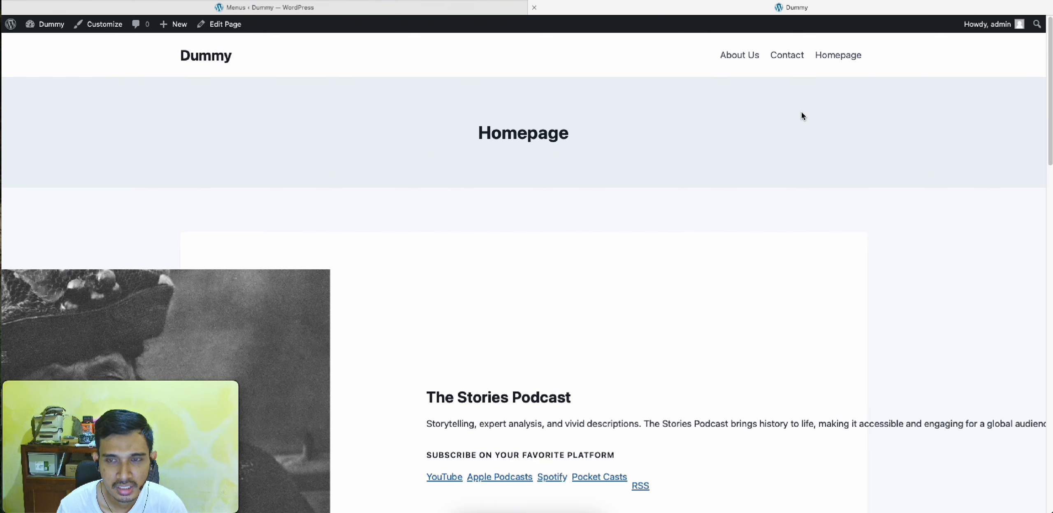
{"action": "left_click_drag", "start_coordinate": [478, 133], "coordinate": [600, 132]}
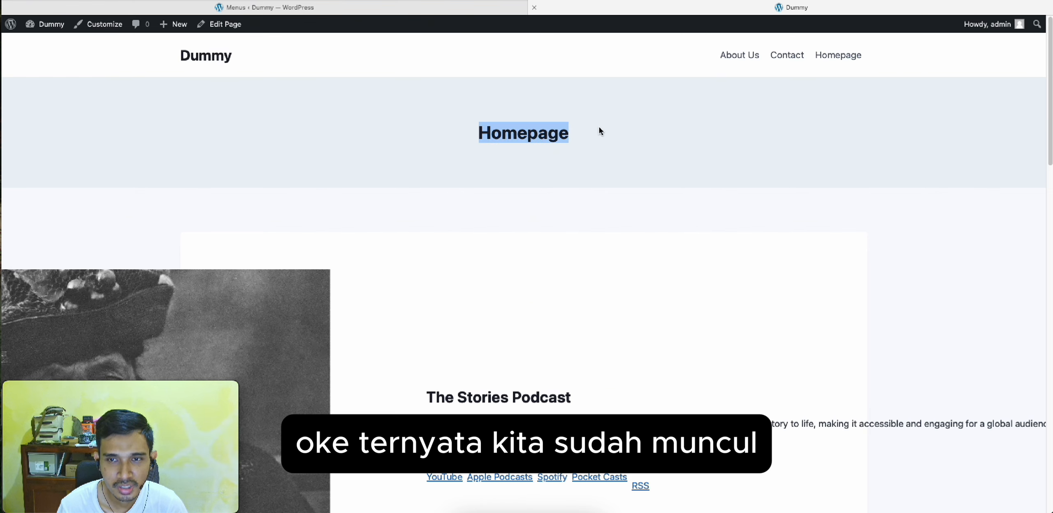
{"action": "left_click", "coordinate": [756, 124]}
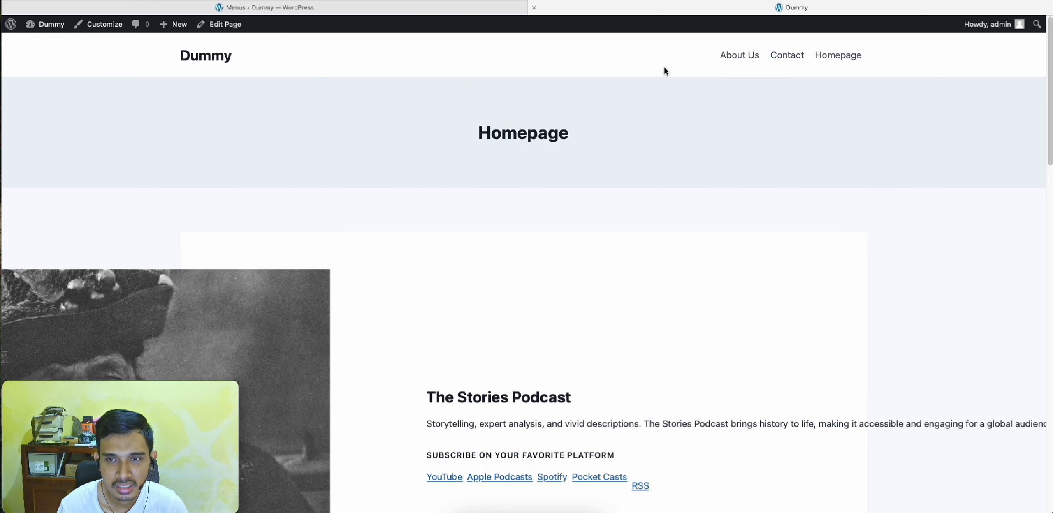
Return to the menu editor and review the items and display locations of Menu ID
{"action": "left_click", "coordinate": [418, 13]}
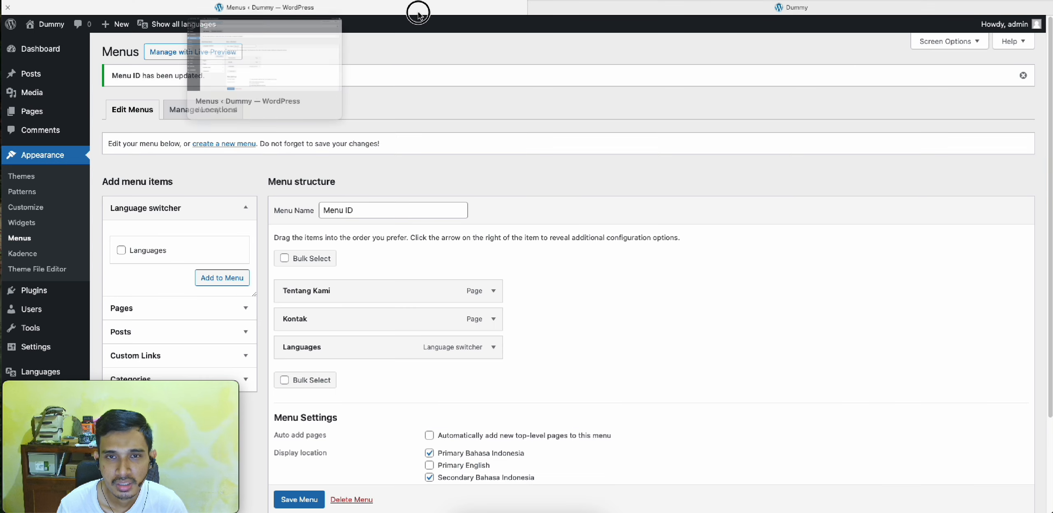
{"action": "scroll", "coordinate": [502, 173], "scroll_direction": "down", "scroll_amount": 3}
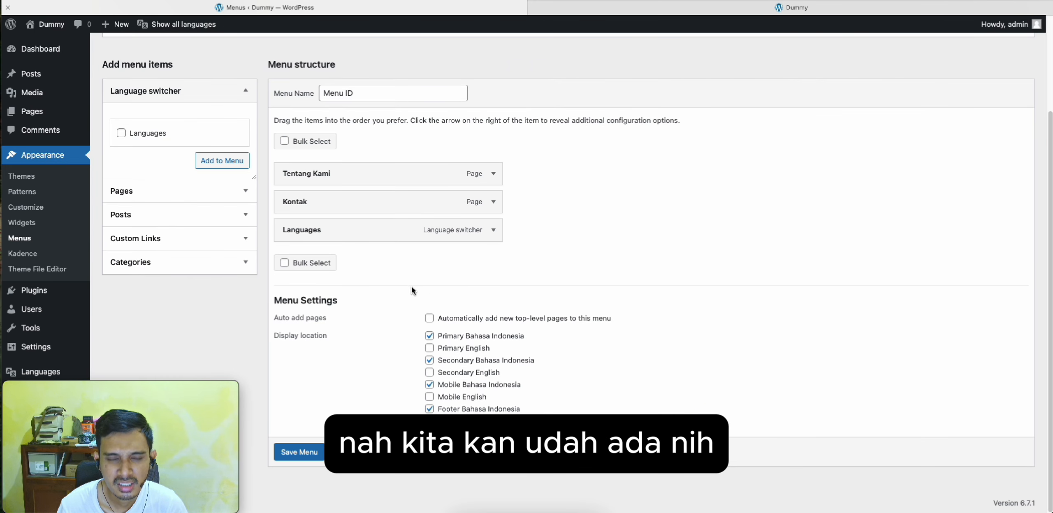
{"action": "scroll", "coordinate": [412, 287], "scroll_direction": "up", "scroll_amount": 3}
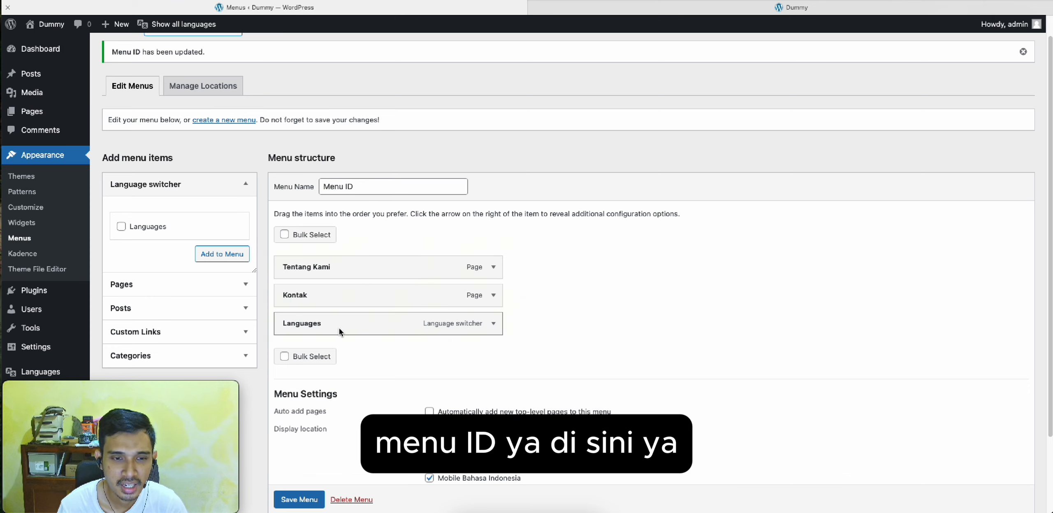
{"action": "left_click", "coordinate": [492, 325]}
{"action": "left_click", "coordinate": [491, 326]}
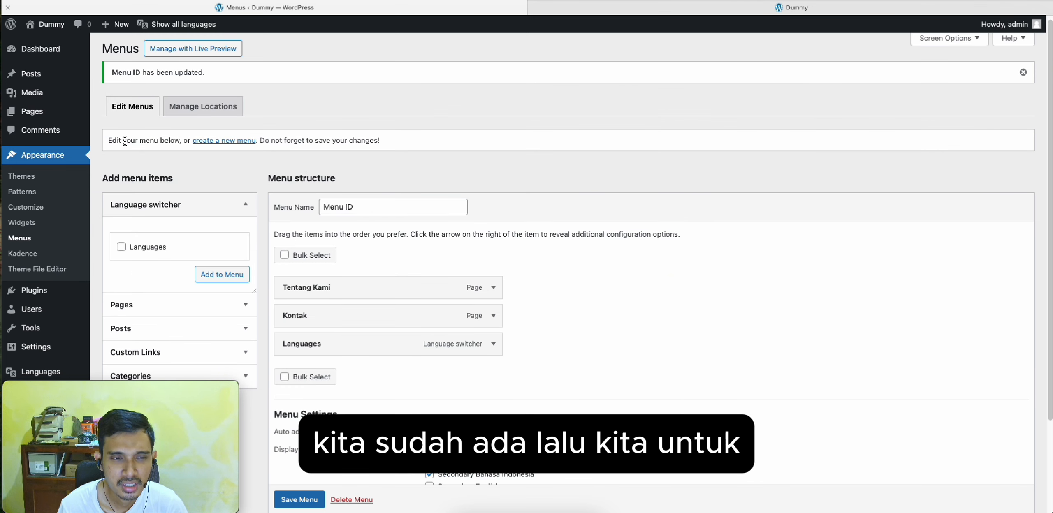
{"action": "left_click_drag", "start_coordinate": [111, 140], "coordinate": [146, 141]}
{"action": "left_click", "coordinate": [162, 157]}
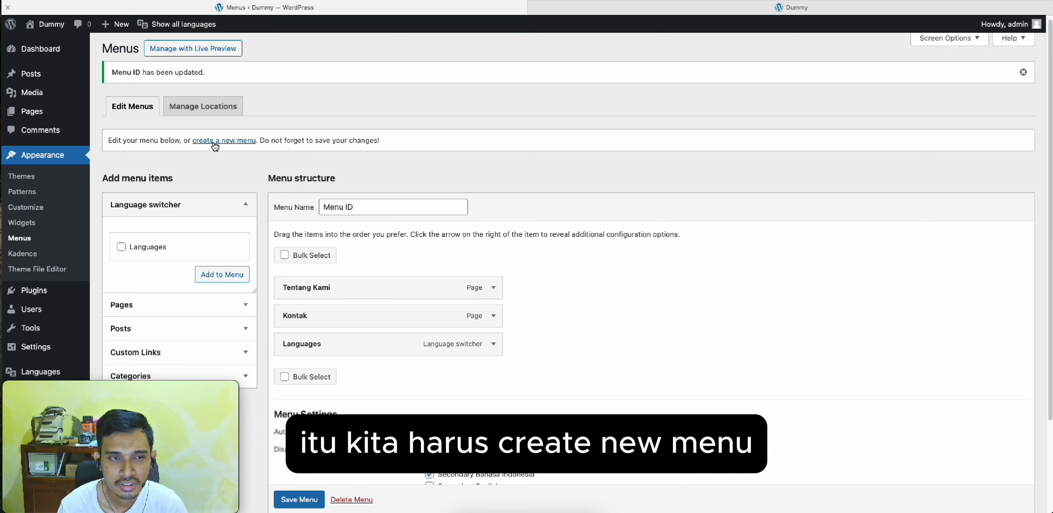
Create a new menu named Menu EN assigned to the Primary English, Secondary English and Mobile English locations
{"action": "left_click", "coordinate": [214, 141]}
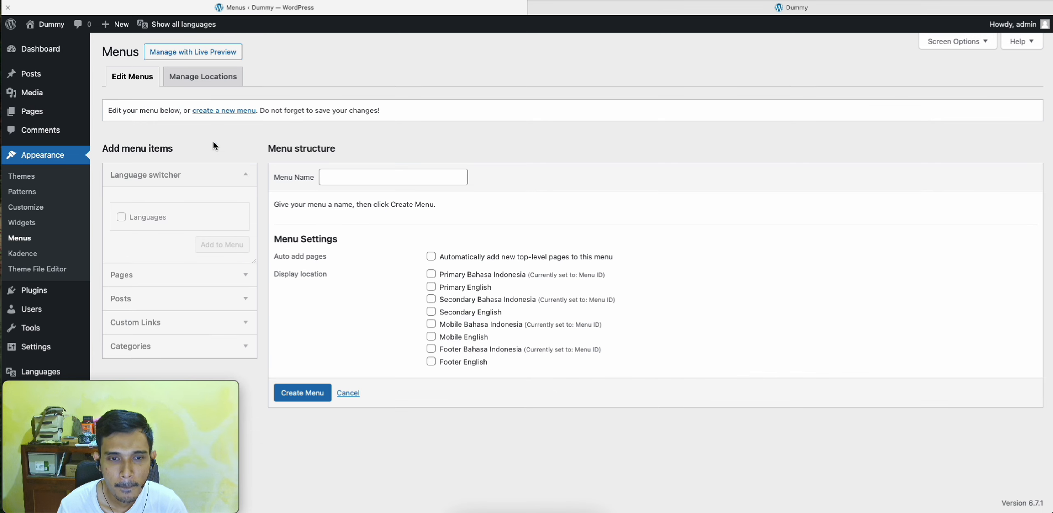
{"action": "left_click", "coordinate": [348, 171]}
{"action": "type", "text": "Menu EN"}
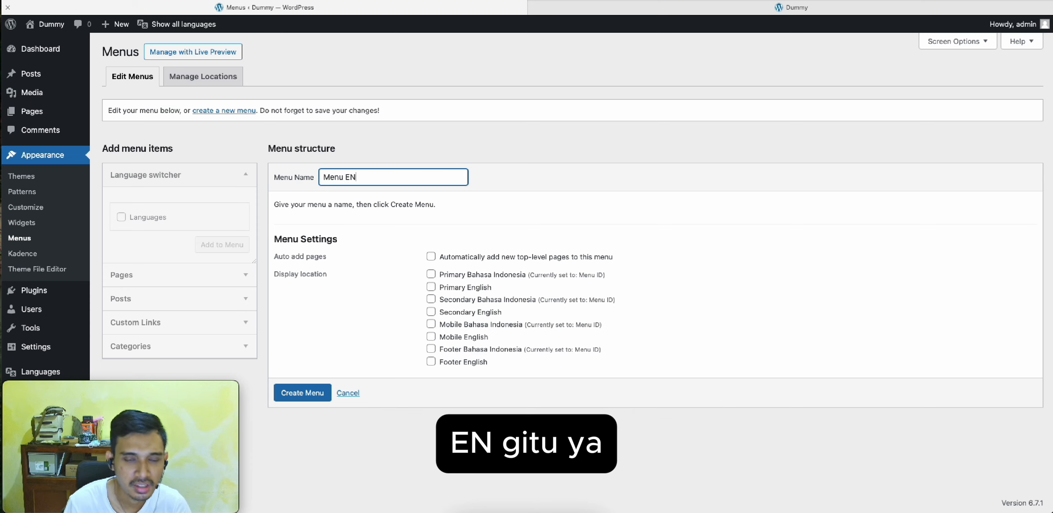
{"action": "left_click", "coordinate": [335, 272]}
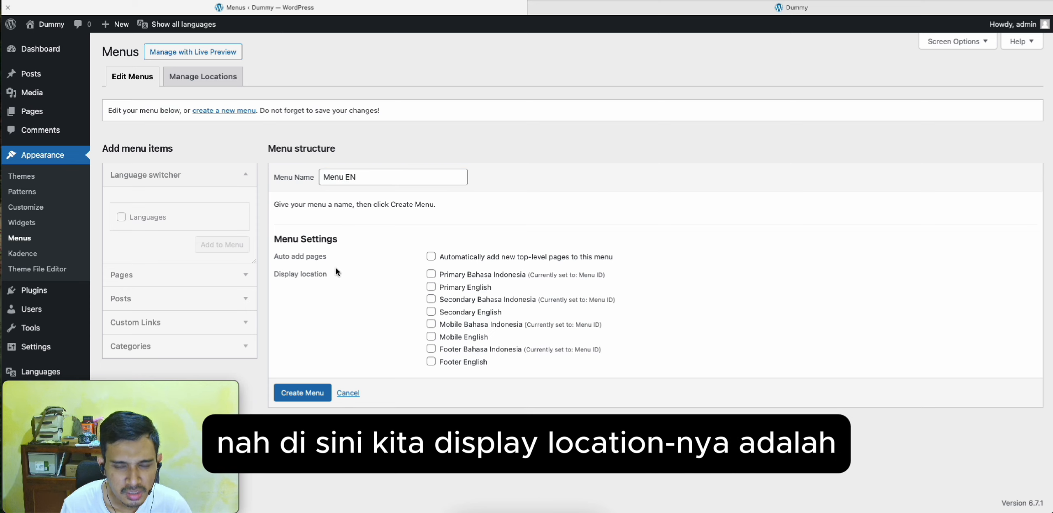
{"action": "left_click", "coordinate": [432, 288]}
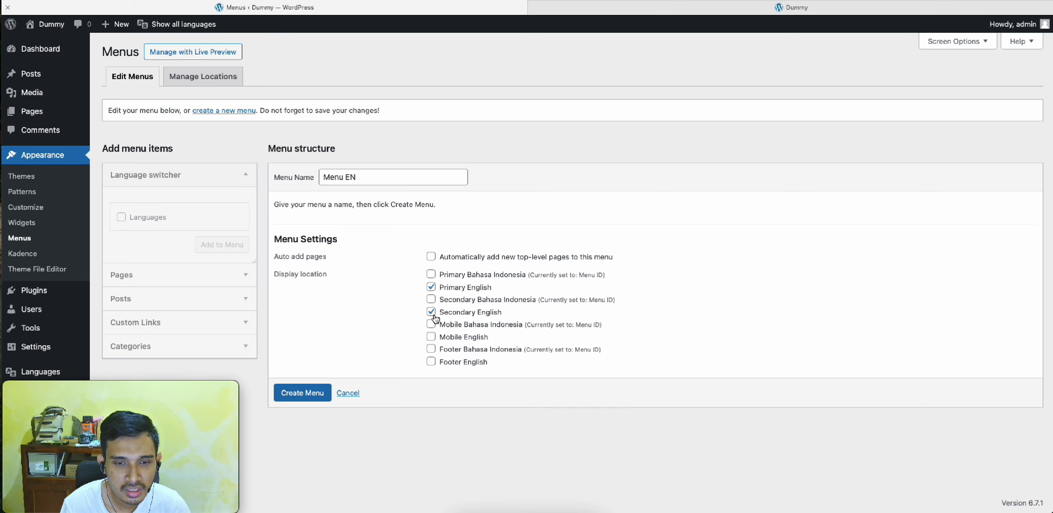
{"action": "left_click", "coordinate": [431, 337]}
{"action": "left_click_drag", "start_coordinate": [542, 350], "coordinate": [597, 349]}
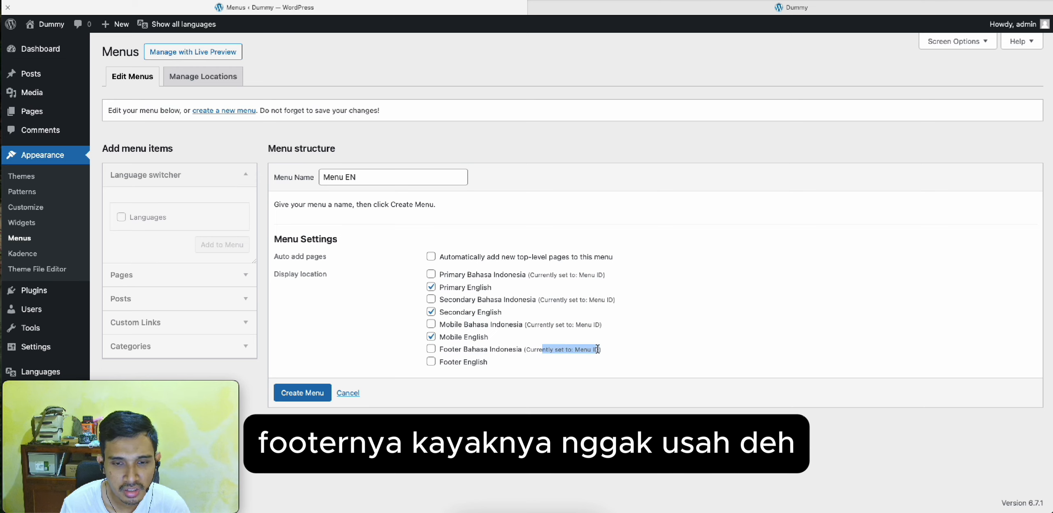
{"action": "left_click", "coordinate": [598, 350]}
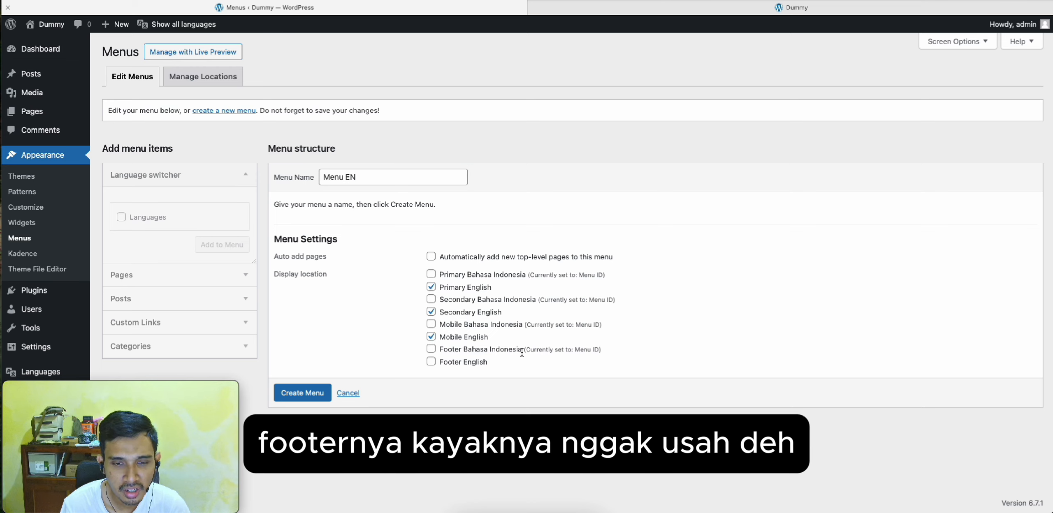
{"action": "left_click", "coordinate": [302, 393]}
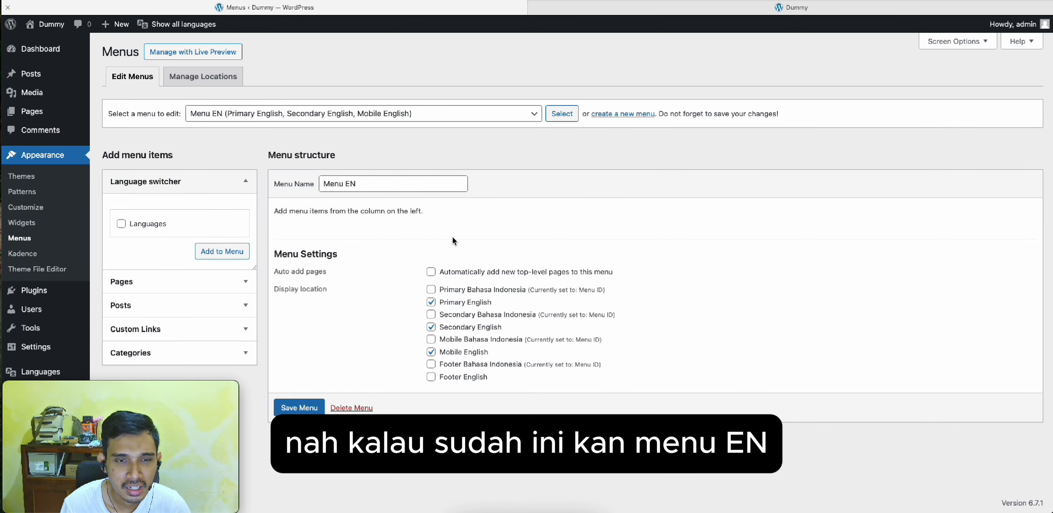
Remove Menu ID from the Footer Bahasa Indonesia display location and return to editing Menu EN
{"action": "left_click", "coordinate": [534, 114]}
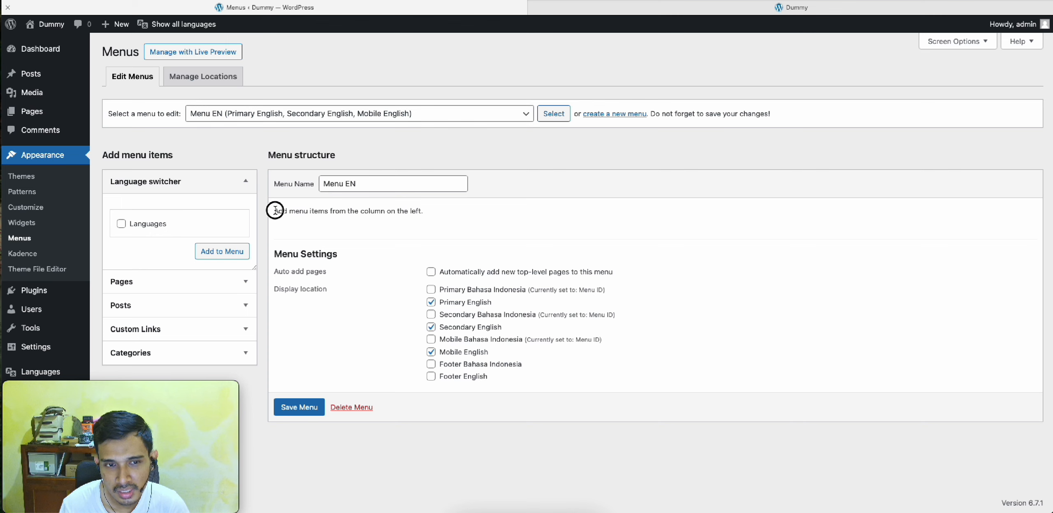
{"action": "left_click_drag", "start_coordinate": [274, 211], "coordinate": [410, 215]}
{"action": "left_click", "coordinate": [374, 216]}
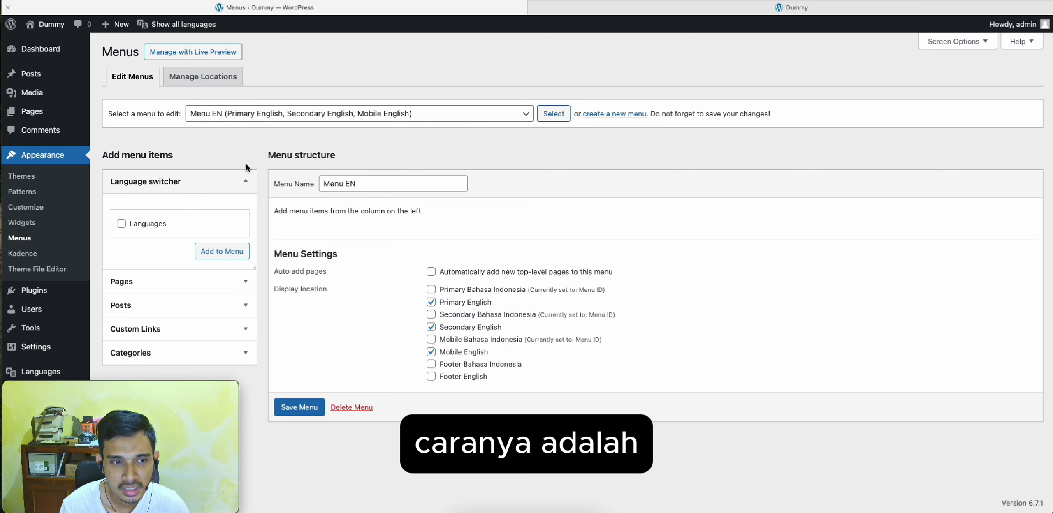
Filter the admin content to English and add the About Us and Contact pages to Menu EN
{"action": "mouse_move", "coordinate": [181, 25]}
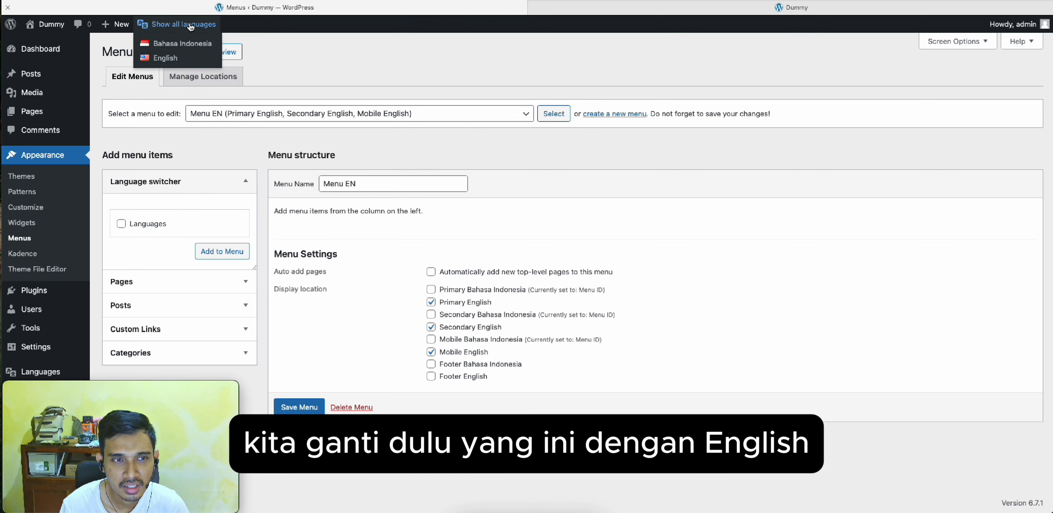
{"action": "left_click", "coordinate": [176, 59]}
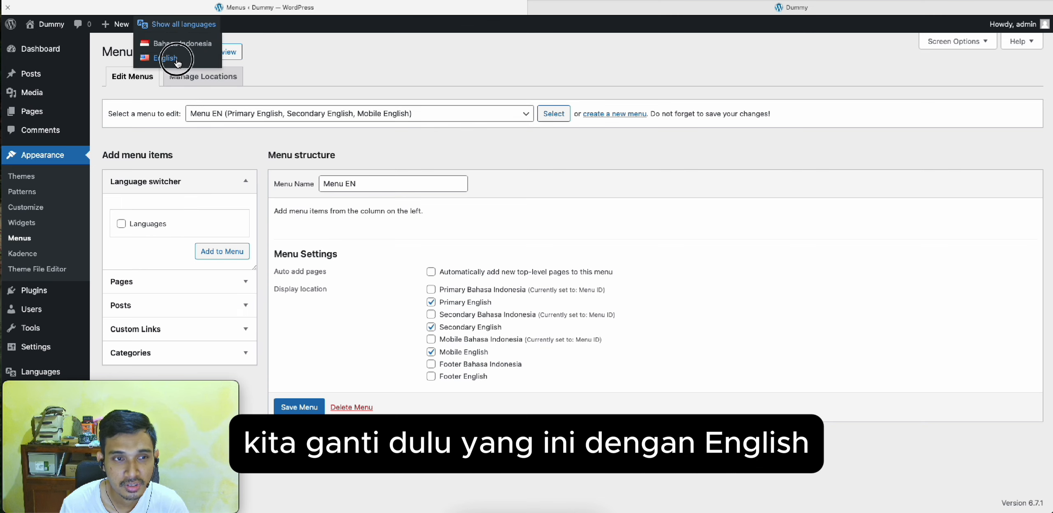
{"action": "left_click", "coordinate": [205, 286]}
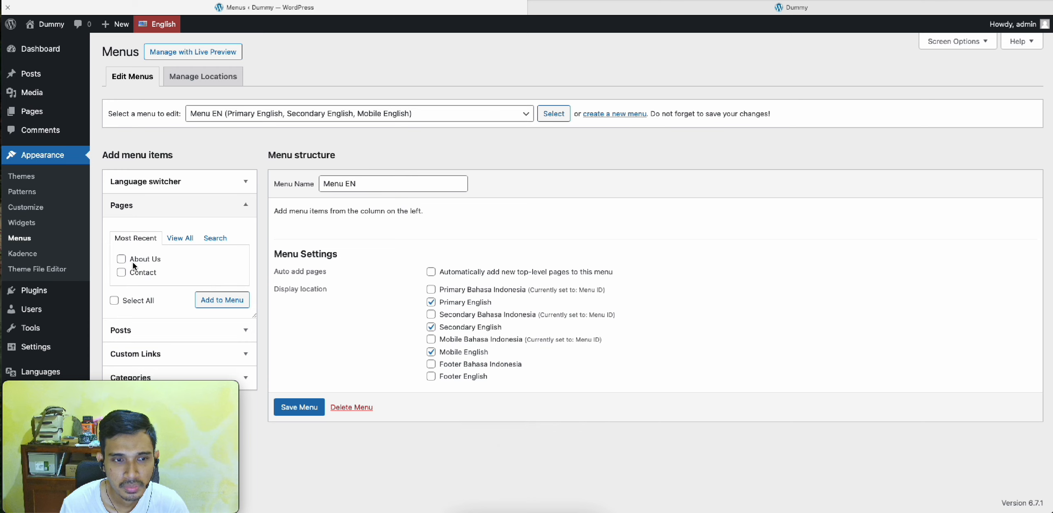
{"action": "left_click", "coordinate": [121, 260]}
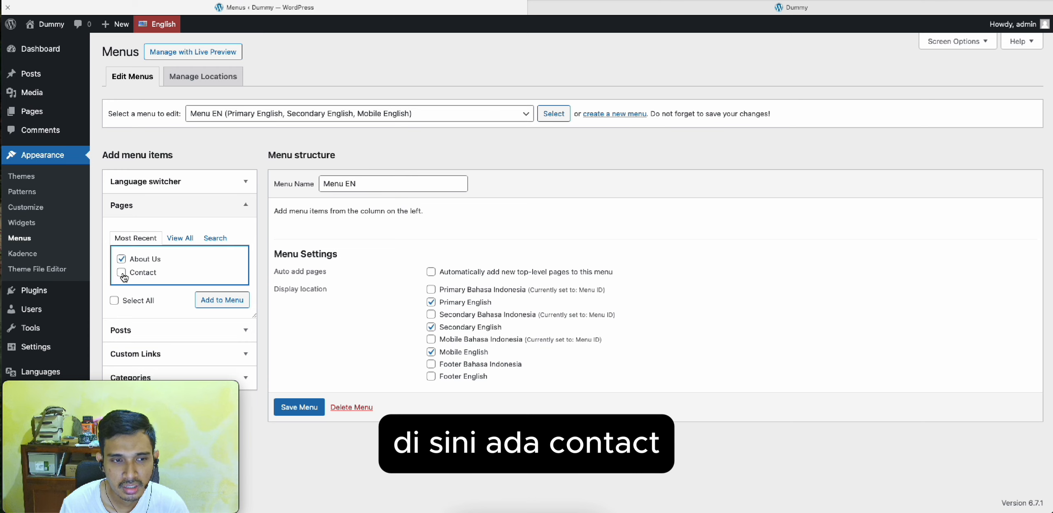
{"action": "left_click", "coordinate": [122, 274]}
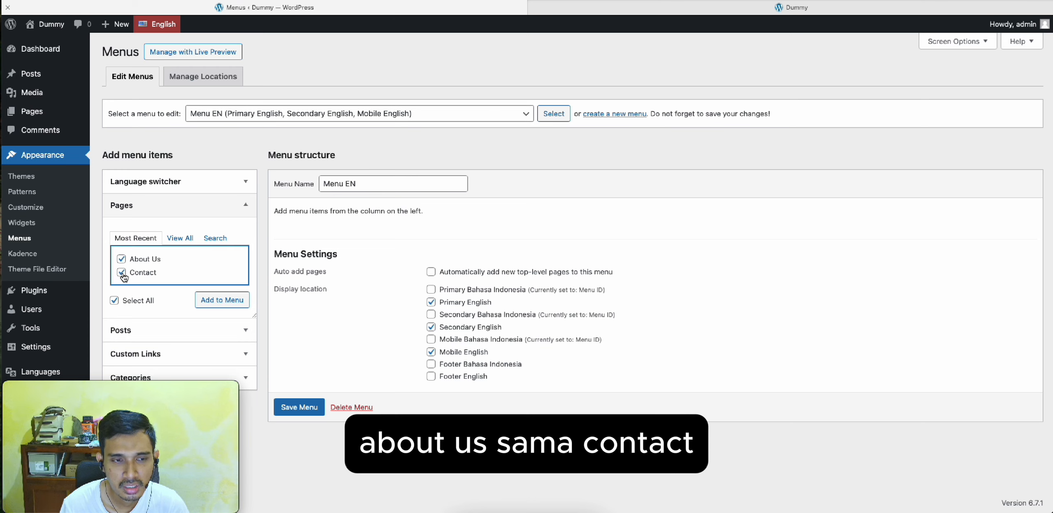
{"action": "left_click", "coordinate": [235, 303]}
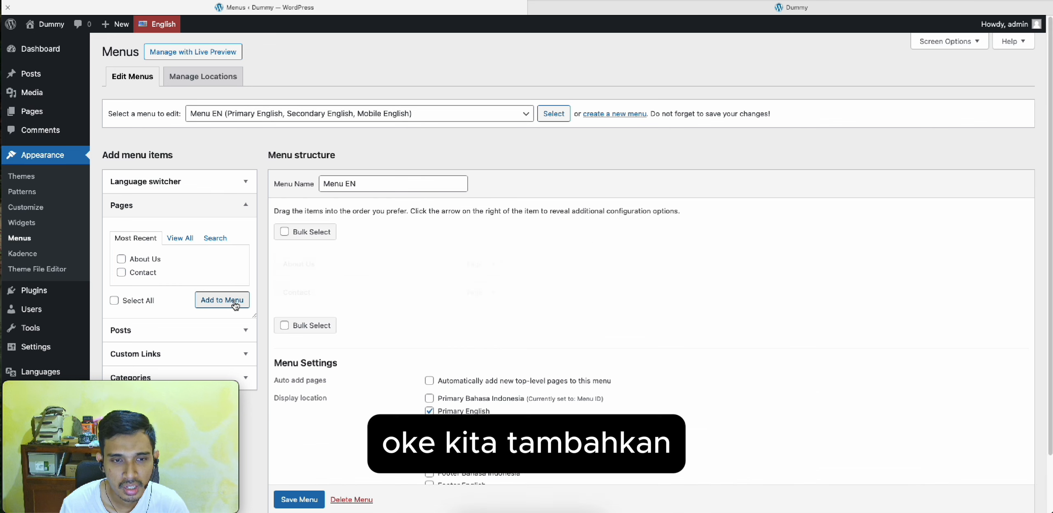
Add the Homepage front page to Menu EN as its first item
{"action": "left_click", "coordinate": [182, 242]}
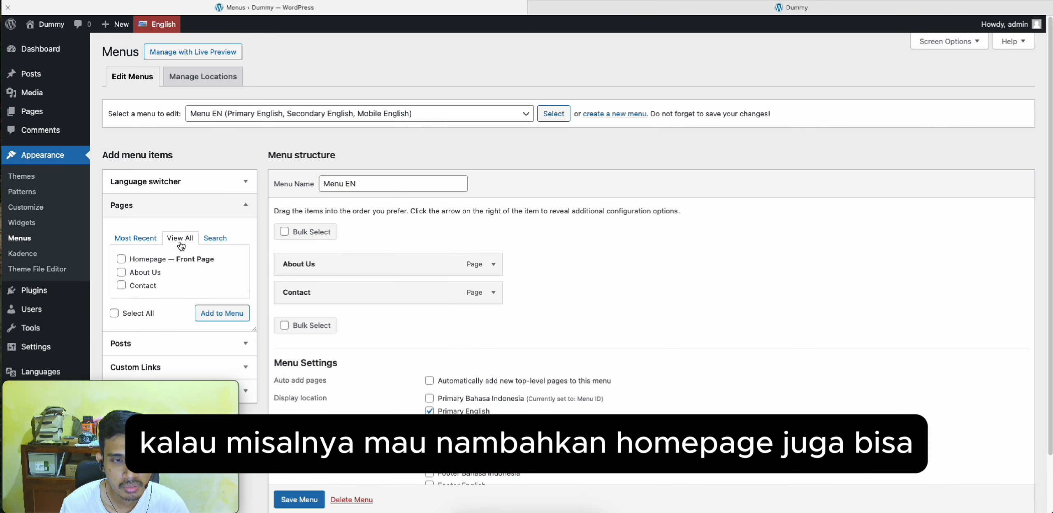
{"action": "left_click", "coordinate": [121, 260]}
{"action": "left_click", "coordinate": [228, 318]}
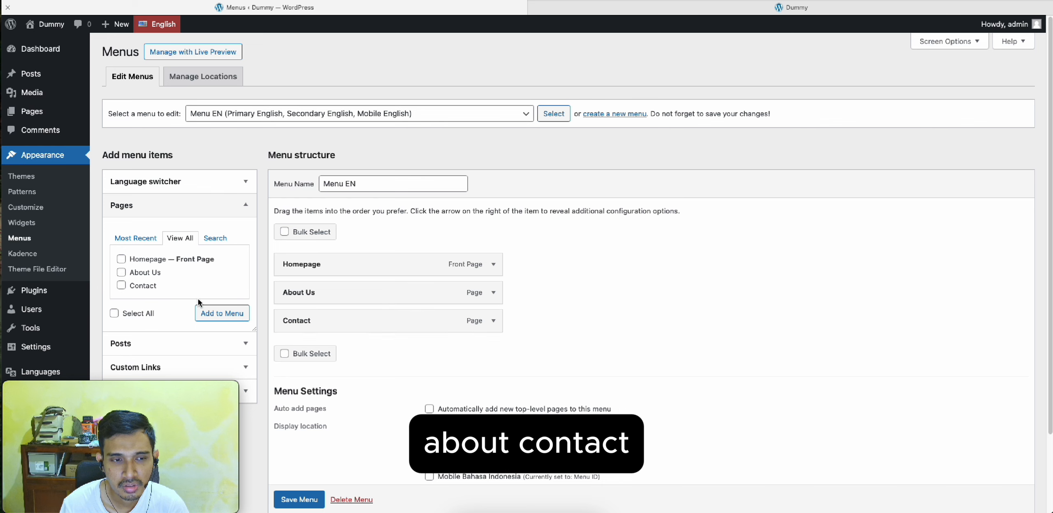
Add the Languages switcher item to the end of Menu EN
{"action": "scroll", "coordinate": [200, 296], "scroll_direction": "down", "scroll_amount": 3}
{"action": "scroll", "coordinate": [201, 294], "scroll_direction": "up", "scroll_amount": 2}
{"action": "left_click", "coordinate": [222, 117]}
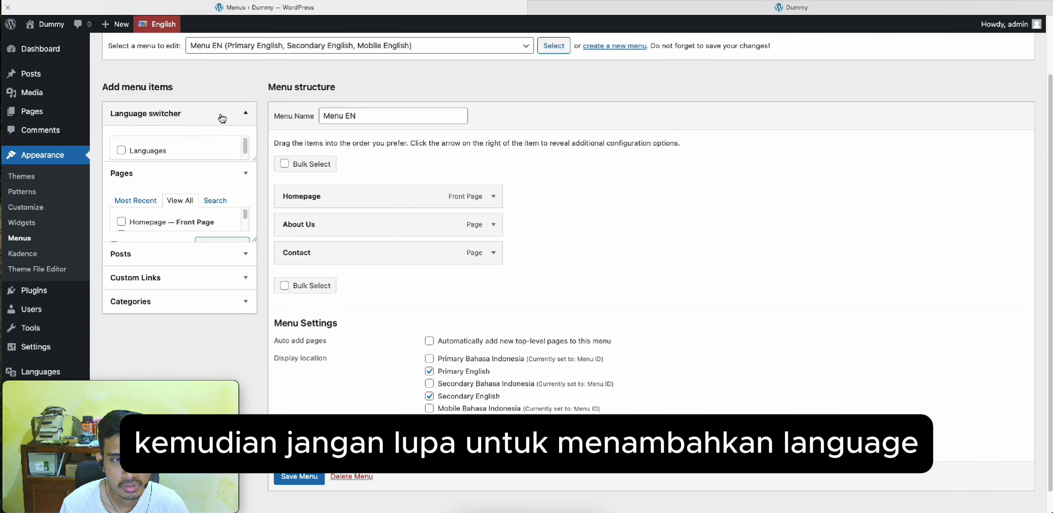
{"action": "left_click", "coordinate": [139, 156]}
{"action": "left_click", "coordinate": [227, 187]}
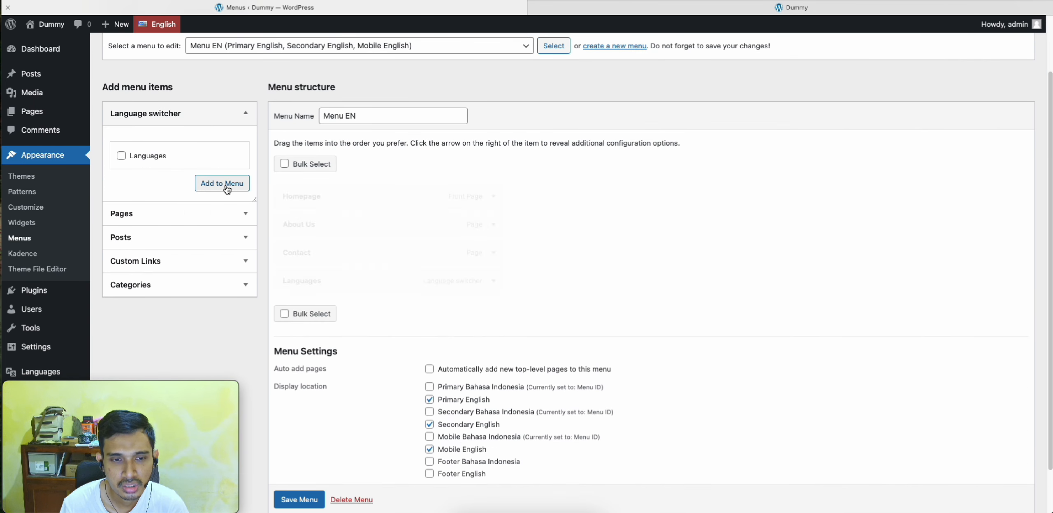
Set Menu EN's Languages item to display as a dropdown with language names and flags, and save the menu
{"action": "left_click", "coordinate": [496, 282]}
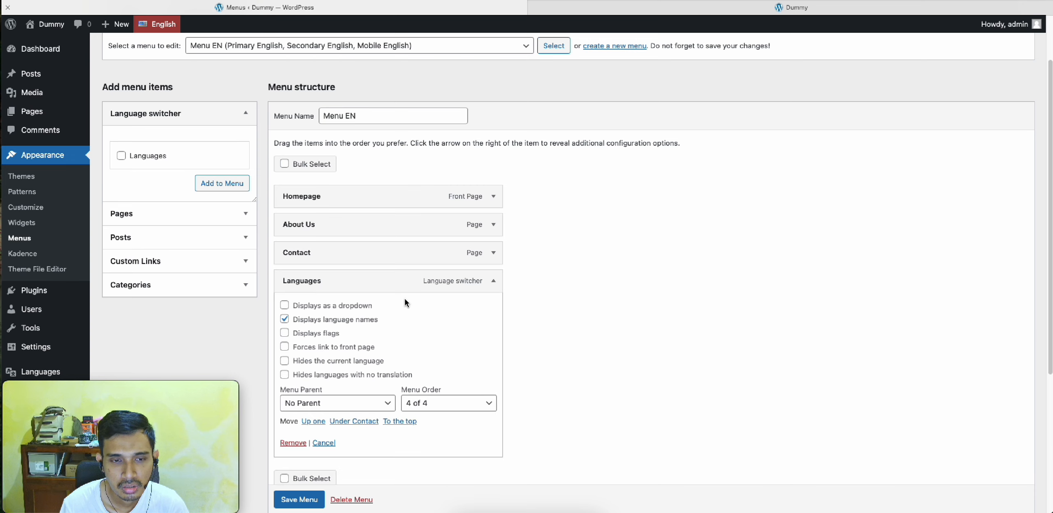
{"action": "left_click", "coordinate": [285, 333]}
{"action": "scroll", "coordinate": [393, 327], "scroll_direction": "down", "scroll_amount": 2}
{"action": "scroll", "coordinate": [340, 387], "scroll_direction": "down", "scroll_amount": 3}
{"action": "left_click", "coordinate": [299, 448]}
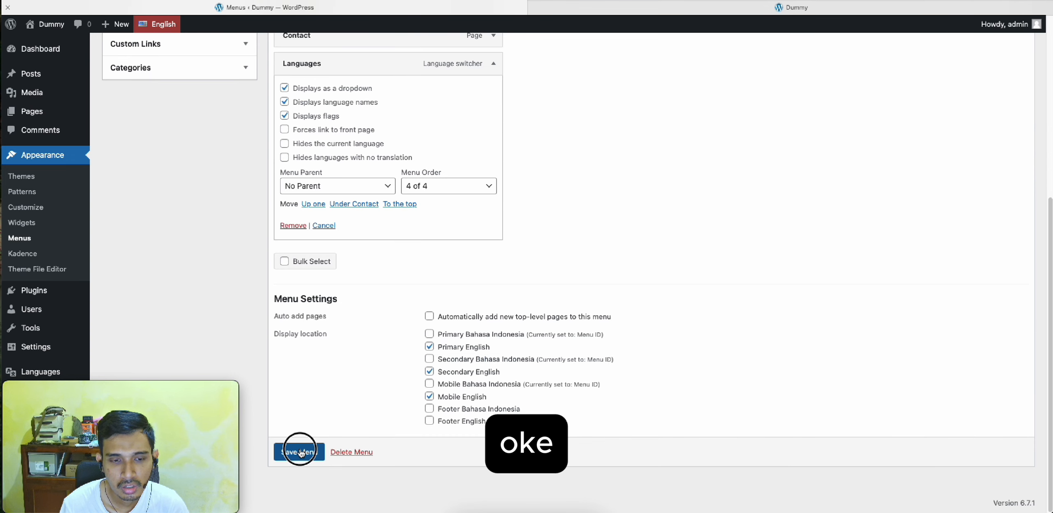
{"action": "scroll", "coordinate": [457, 284], "scroll_direction": "down", "scroll_amount": 2}
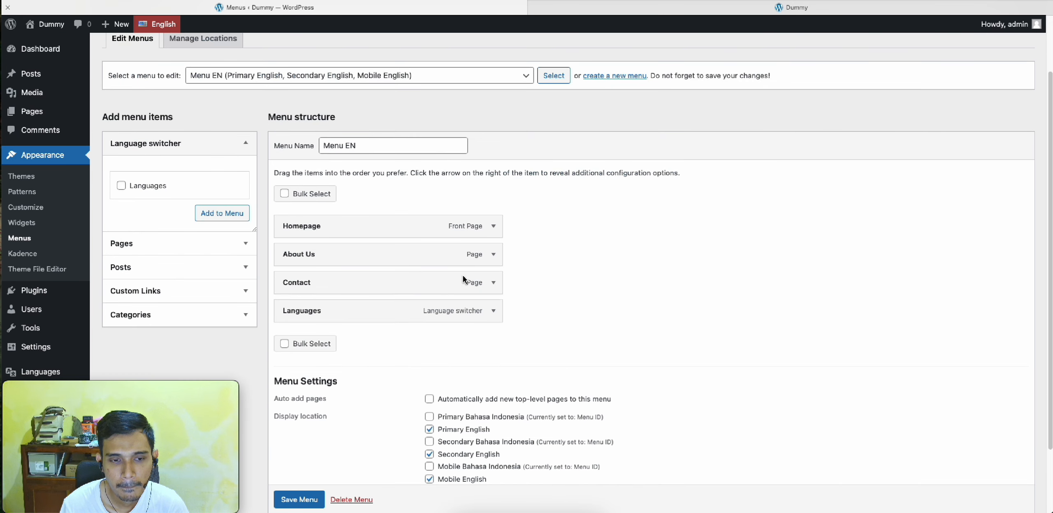
Set Menu EN's Languages item to hide the current language, and save the menu
{"action": "left_click", "coordinate": [493, 311]}
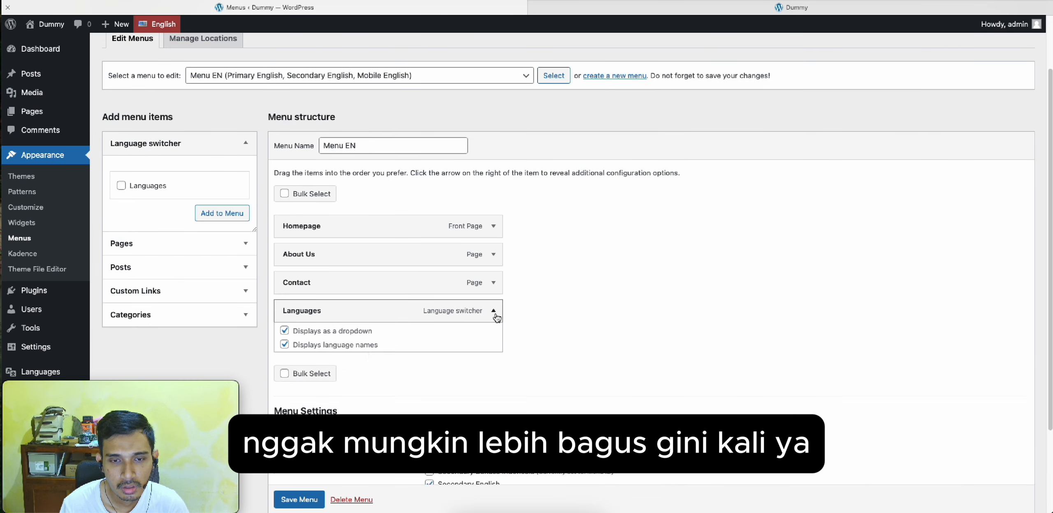
{"action": "scroll", "coordinate": [298, 393], "scroll_direction": "down", "scroll_amount": 1}
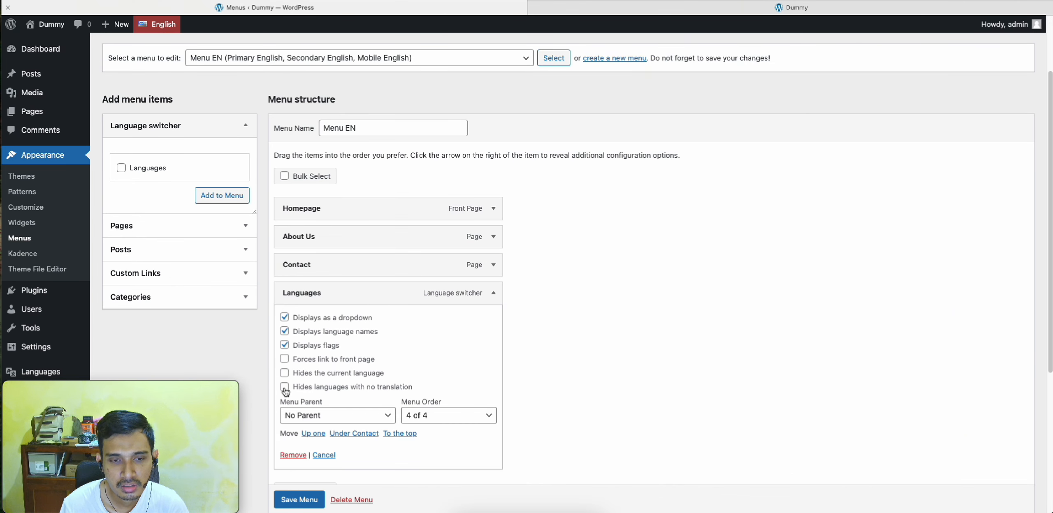
{"action": "left_click", "coordinate": [285, 373]}
{"action": "scroll", "coordinate": [302, 404], "scroll_direction": "down", "scroll_amount": 5}
{"action": "left_click", "coordinate": [297, 449]}
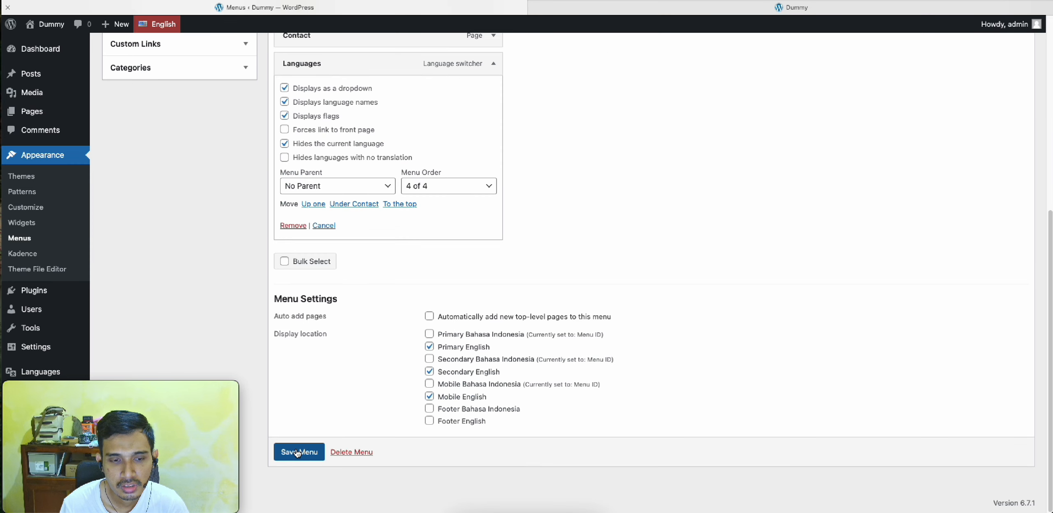
Switch the admin language filter back to all languages and load Menu ID for editing
{"action": "left_click", "coordinate": [181, 44]}
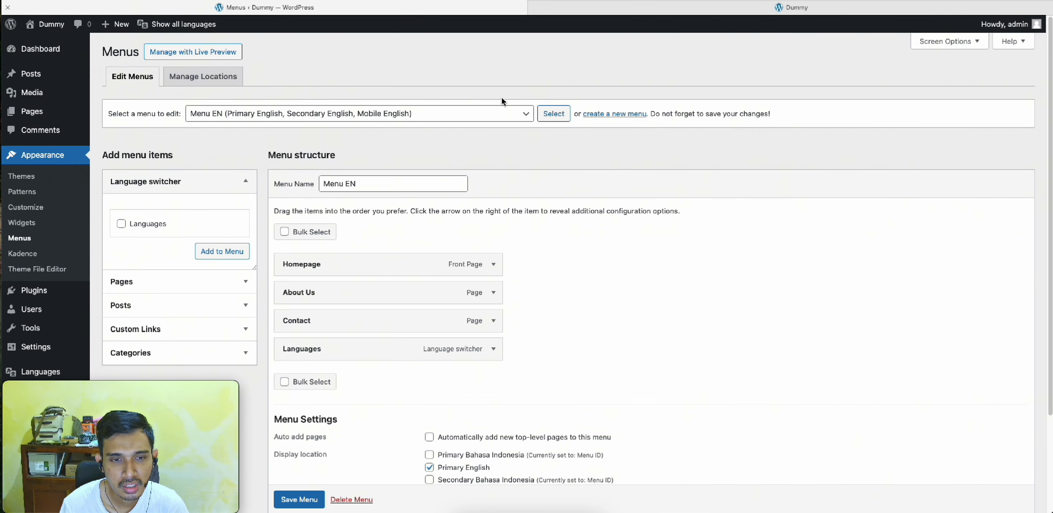
{"action": "left_click", "coordinate": [478, 117]}
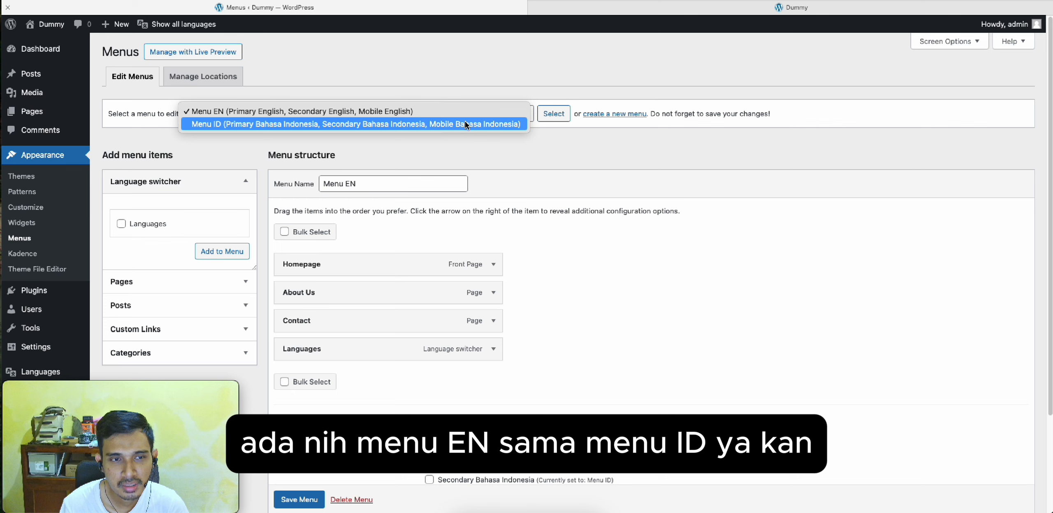
{"action": "left_click", "coordinate": [465, 121]}
{"action": "scroll", "coordinate": [557, 226], "scroll_direction": "down", "scroll_amount": 2}
{"action": "scroll", "coordinate": [558, 226], "scroll_direction": "up", "scroll_amount": 2}
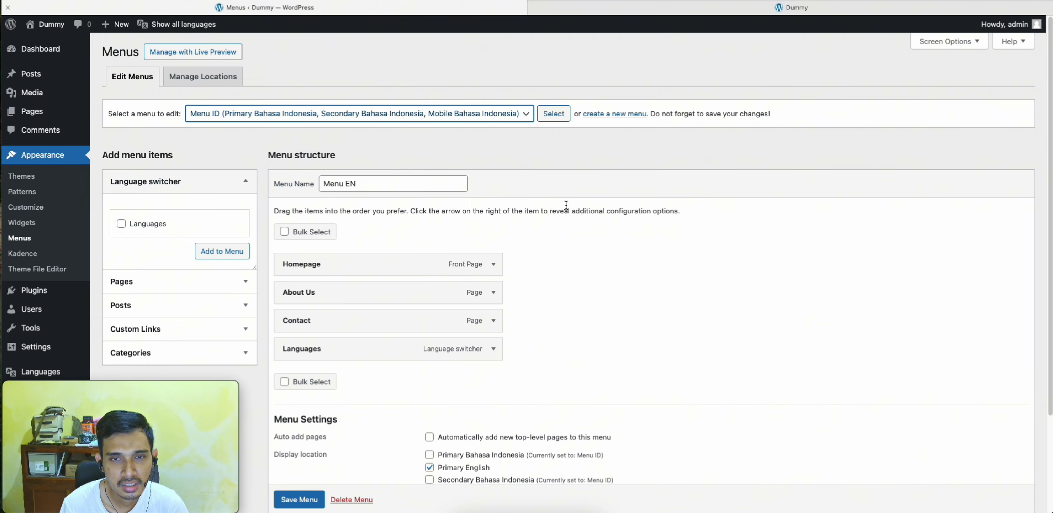
{"action": "left_click", "coordinate": [552, 118]}
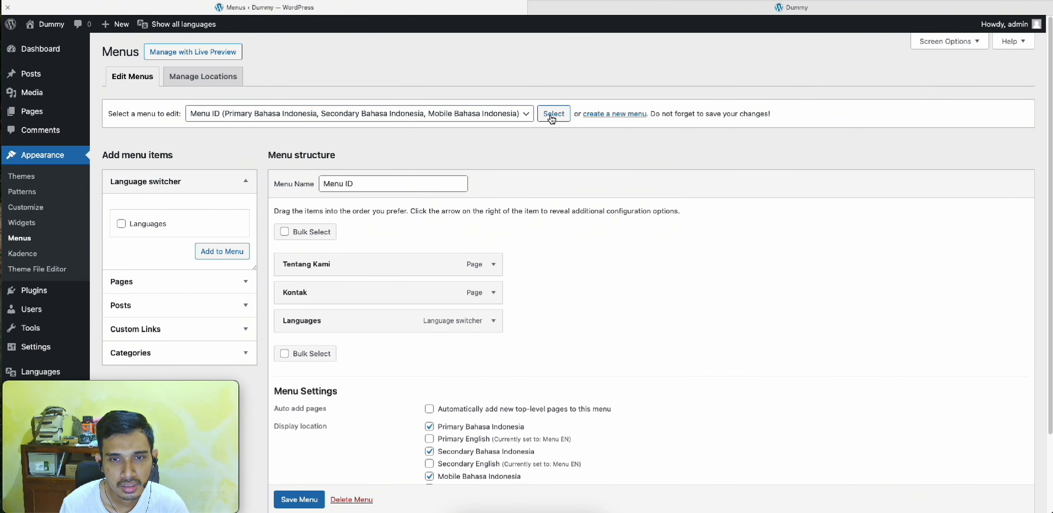
Set Menu ID's Languages item to hide the current language, and save the menu
{"action": "left_click", "coordinate": [493, 321]}
{"action": "scroll", "coordinate": [416, 341], "scroll_direction": "down", "scroll_amount": 2}
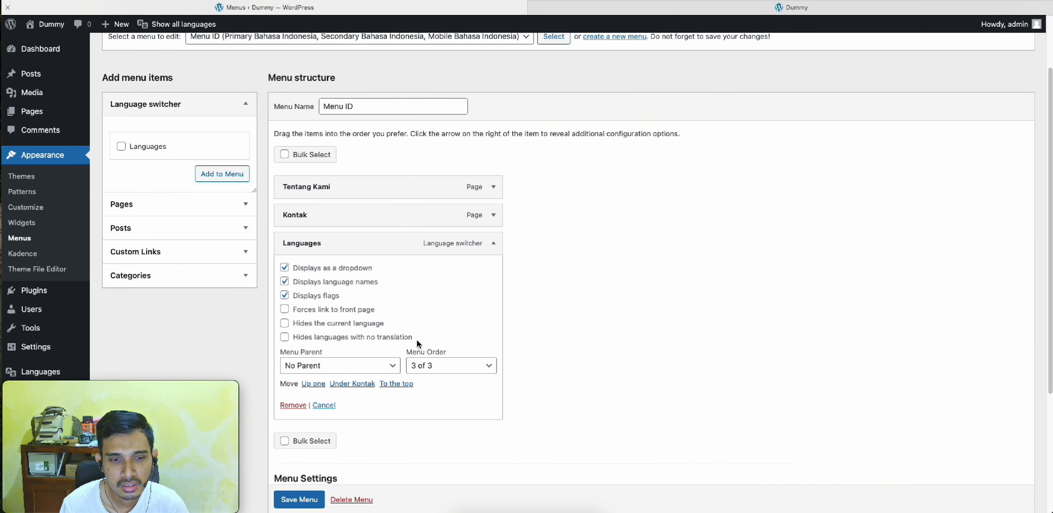
{"action": "left_click", "coordinate": [285, 325]}
{"action": "scroll", "coordinate": [288, 331], "scroll_direction": "down", "scroll_amount": 3}
{"action": "left_click", "coordinate": [290, 501]}
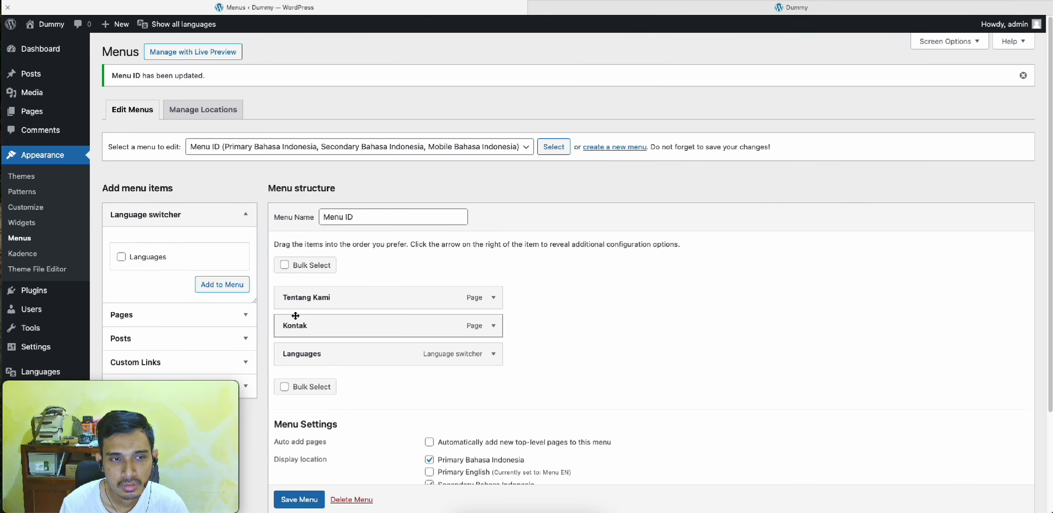
Add the Beranda front page from the full page list to Menu ID and save the menu
{"action": "scroll", "coordinate": [314, 275], "scroll_direction": "down", "scroll_amount": 1}
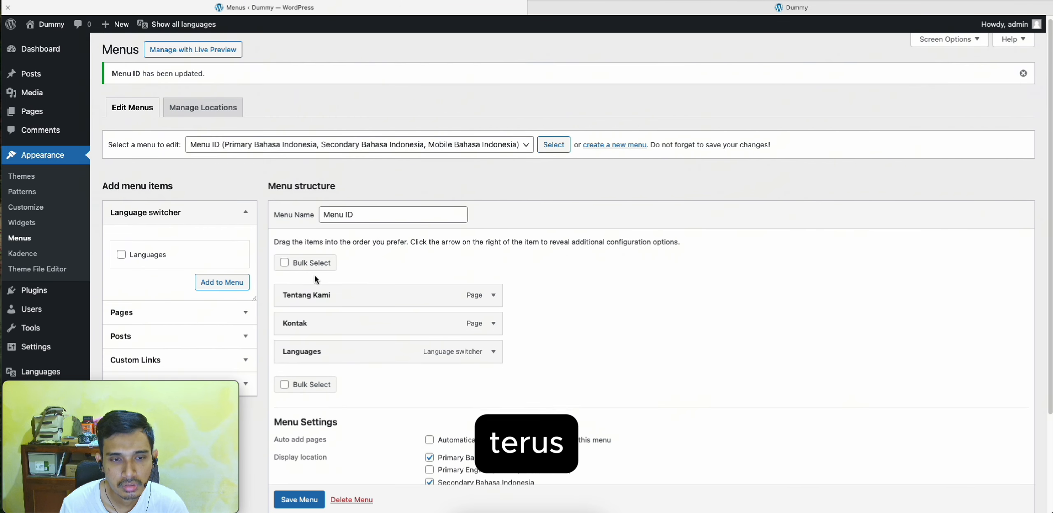
{"action": "left_click", "coordinate": [201, 313]}
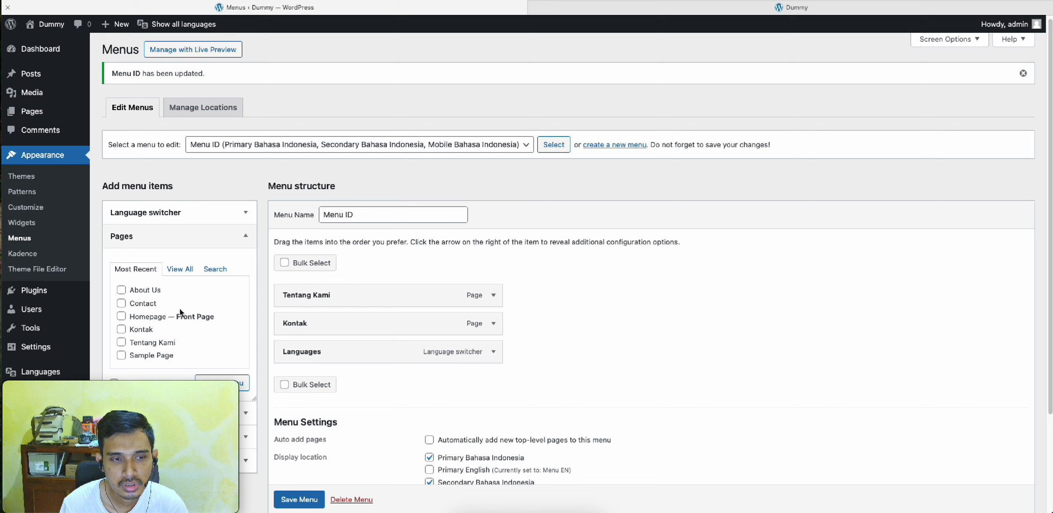
{"action": "left_click", "coordinate": [179, 270]}
{"action": "scroll", "coordinate": [169, 291], "scroll_direction": "down", "scroll_amount": 1}
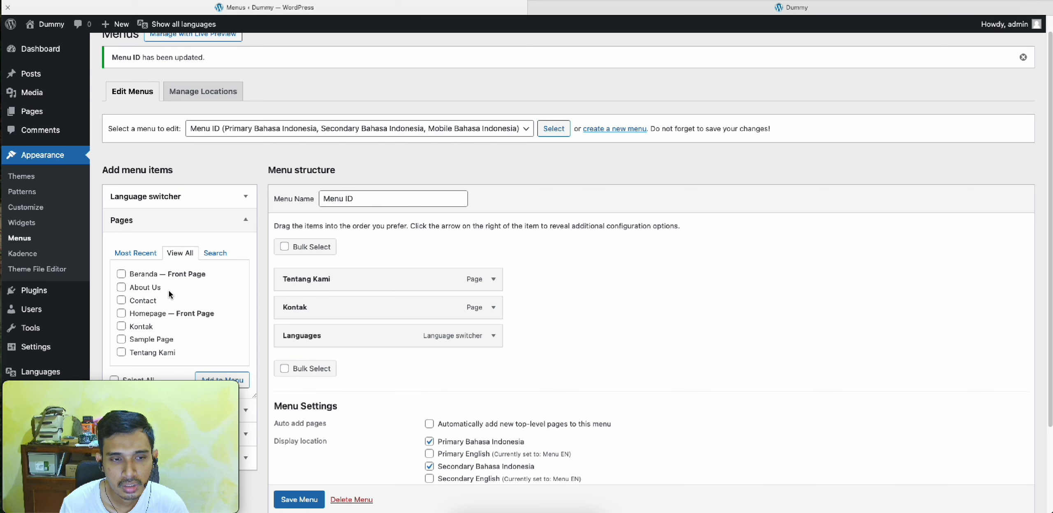
{"action": "left_click", "coordinate": [122, 272]}
{"action": "scroll", "coordinate": [270, 364], "scroll_direction": "down", "scroll_amount": 1}
{"action": "left_click", "coordinate": [222, 365]}
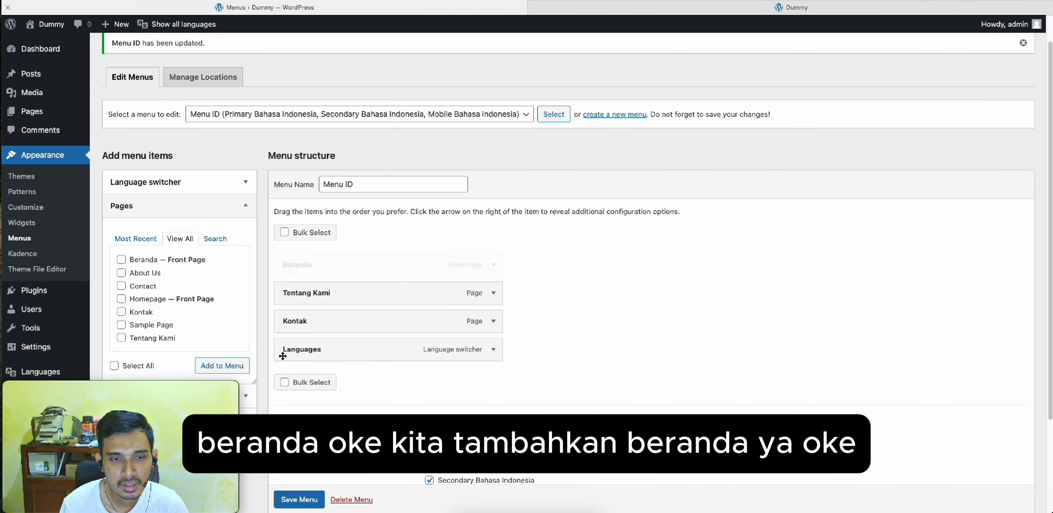
{"action": "scroll", "coordinate": [578, 275], "scroll_direction": "down", "scroll_amount": 3}
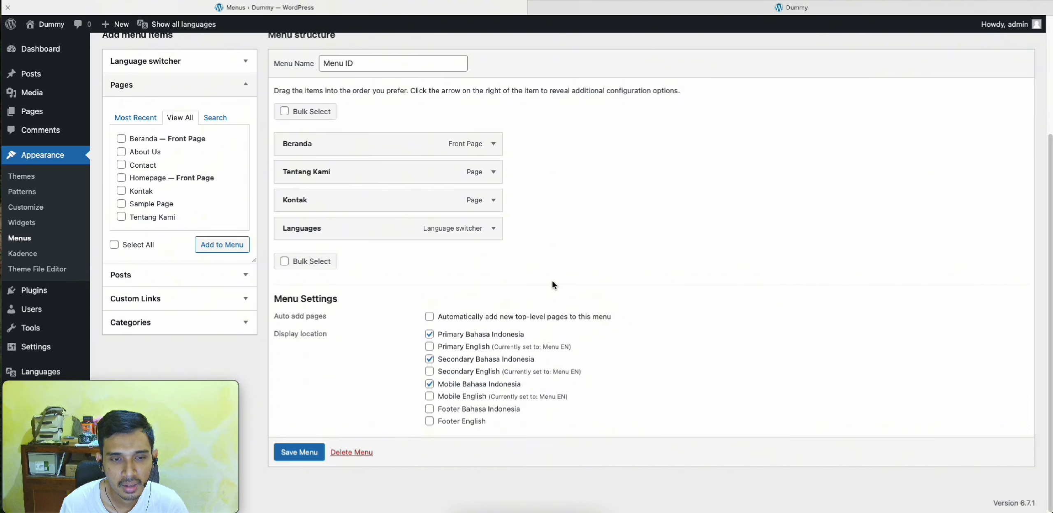
{"action": "left_click", "coordinate": [305, 446]}
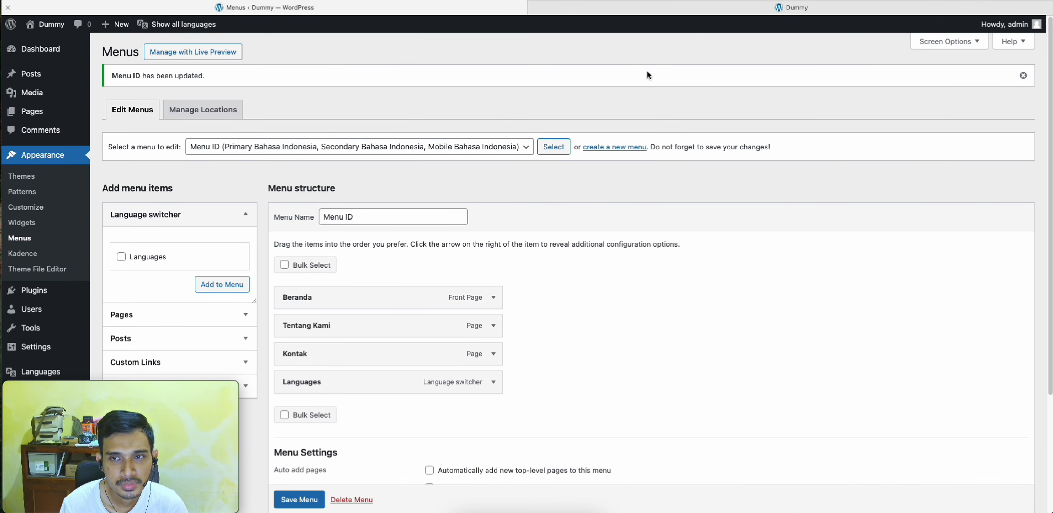
Reload the site's front end and check the English header menu, language dropdown, and the logo and Homepage links
{"action": "left_click", "coordinate": [589, 8]}
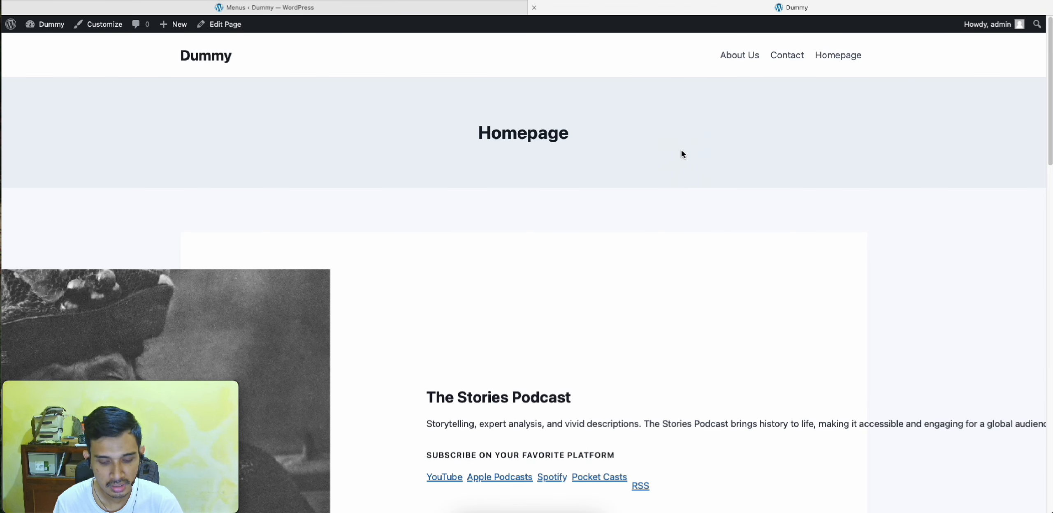
{"action": "key", "text": "super+r"}
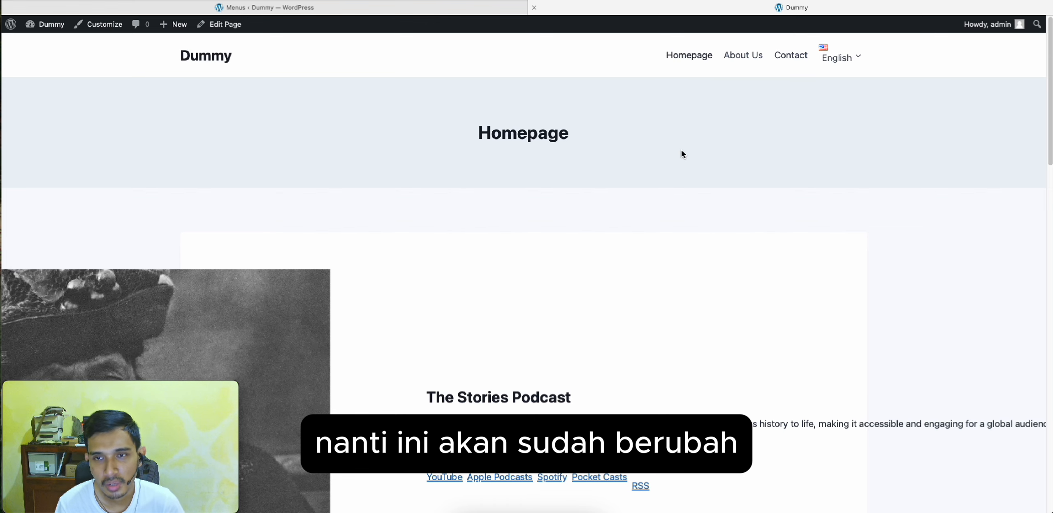
{"action": "mouse_move", "coordinate": [843, 62]}
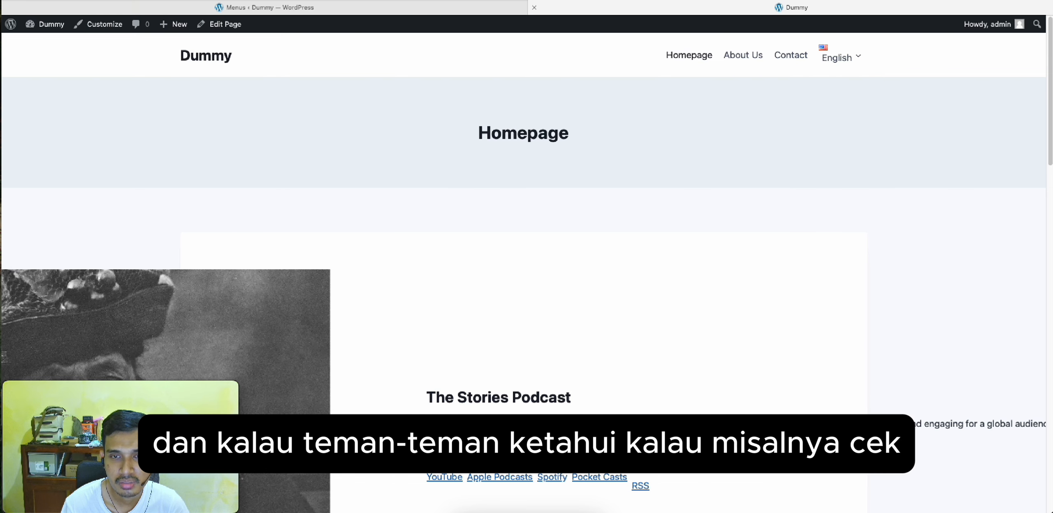
{"action": "left_click", "coordinate": [417, 1]}
{"action": "left_click", "coordinate": [224, 165]}
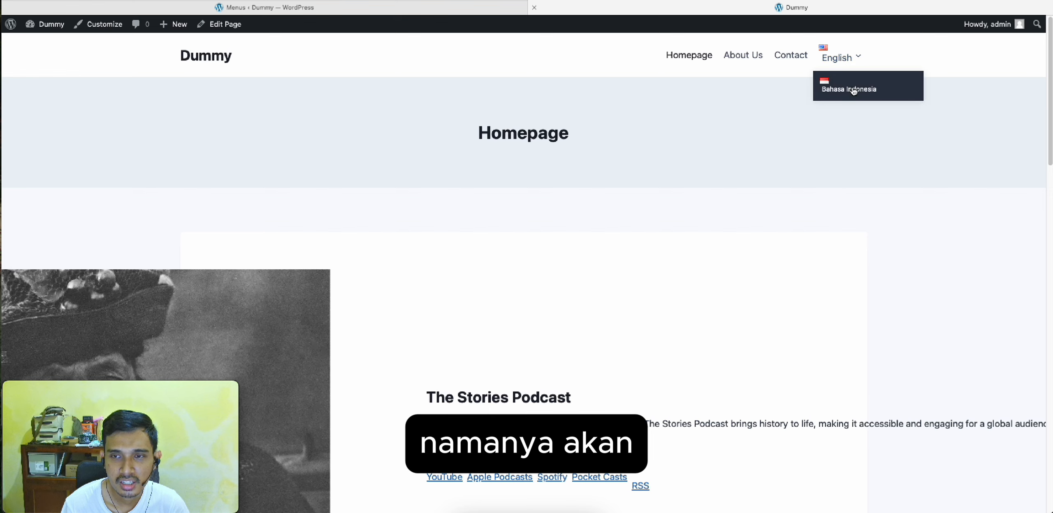
{"action": "left_click", "coordinate": [212, 62]}
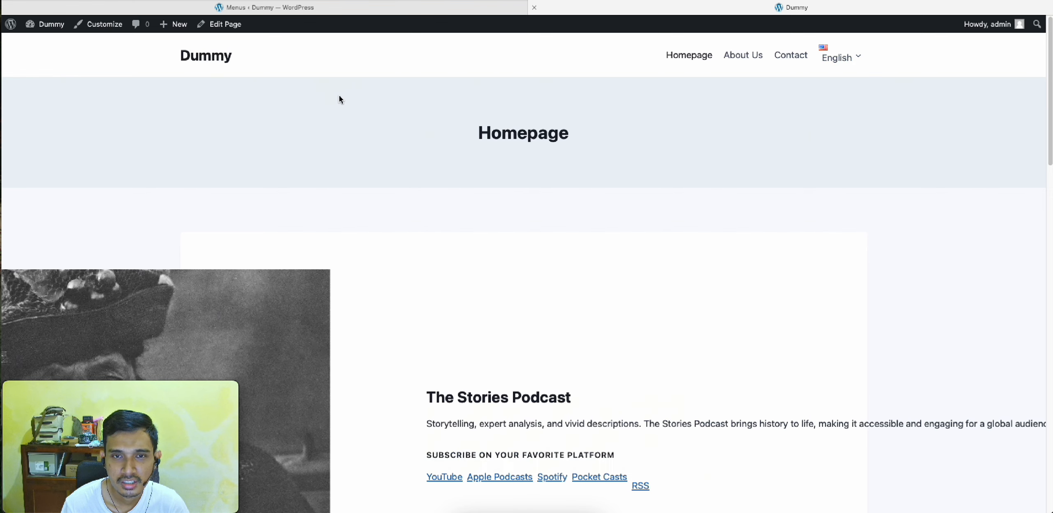
{"action": "scroll", "coordinate": [335, 151], "scroll_direction": "down", "scroll_amount": 5}
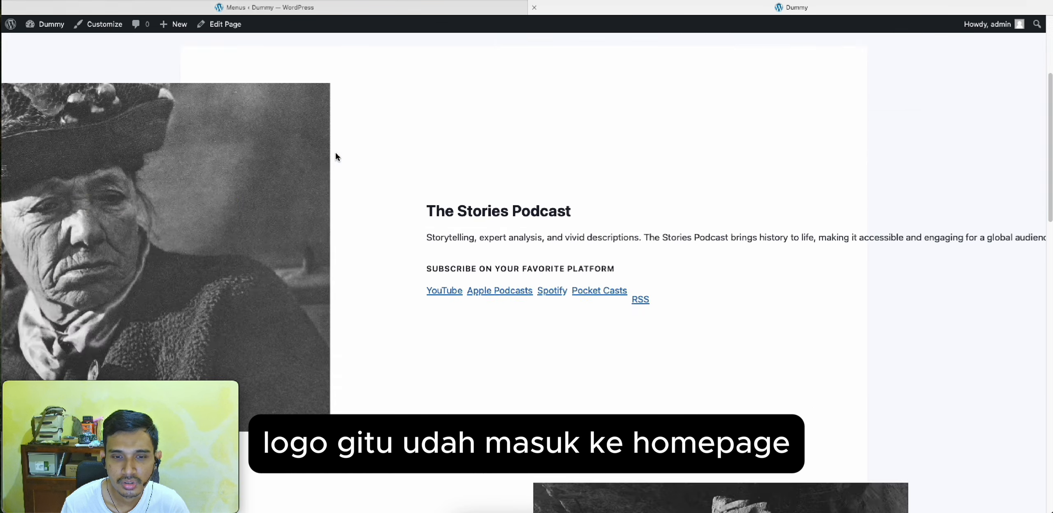
{"action": "scroll", "coordinate": [335, 150], "scroll_direction": "up", "scroll_amount": 5}
{"action": "left_click_drag", "start_coordinate": [479, 135], "coordinate": [589, 128]}
{"action": "left_click", "coordinate": [702, 59]}
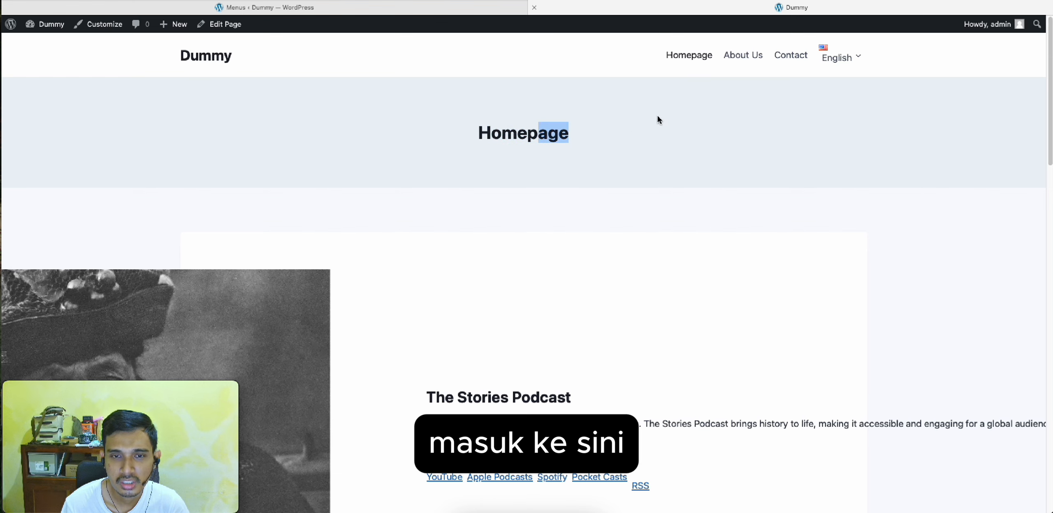
Visit the About Us and Contact pages from the English header menu and check their titles
{"action": "left_click", "coordinate": [745, 57]}
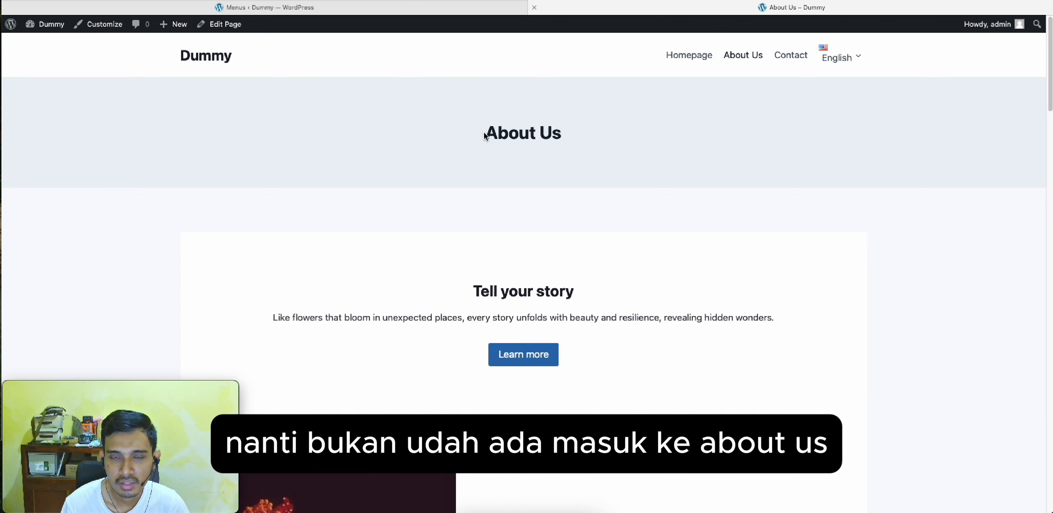
{"action": "left_click_drag", "start_coordinate": [483, 135], "coordinate": [592, 132]}
{"action": "left_click", "coordinate": [792, 59]}
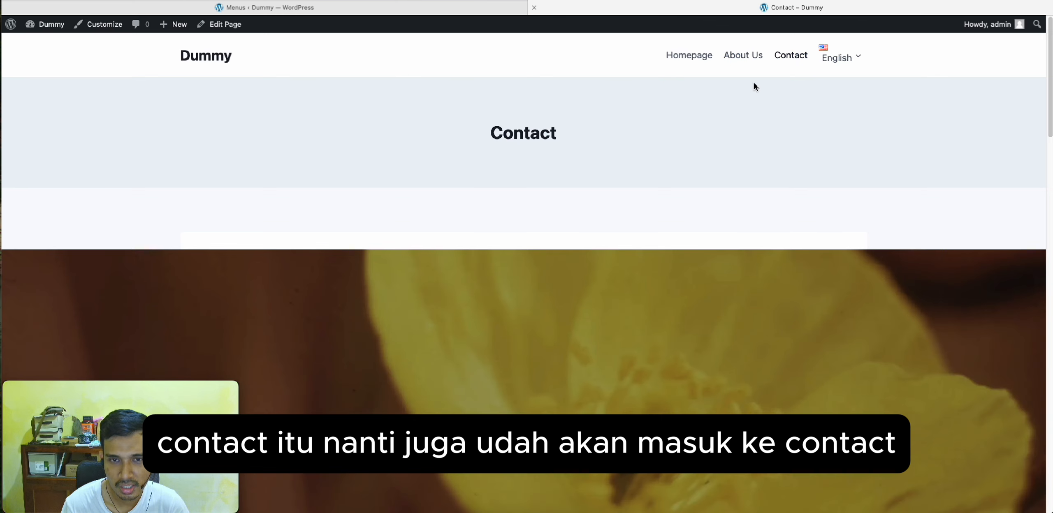
{"action": "left_click_drag", "start_coordinate": [500, 136], "coordinate": [571, 137]}
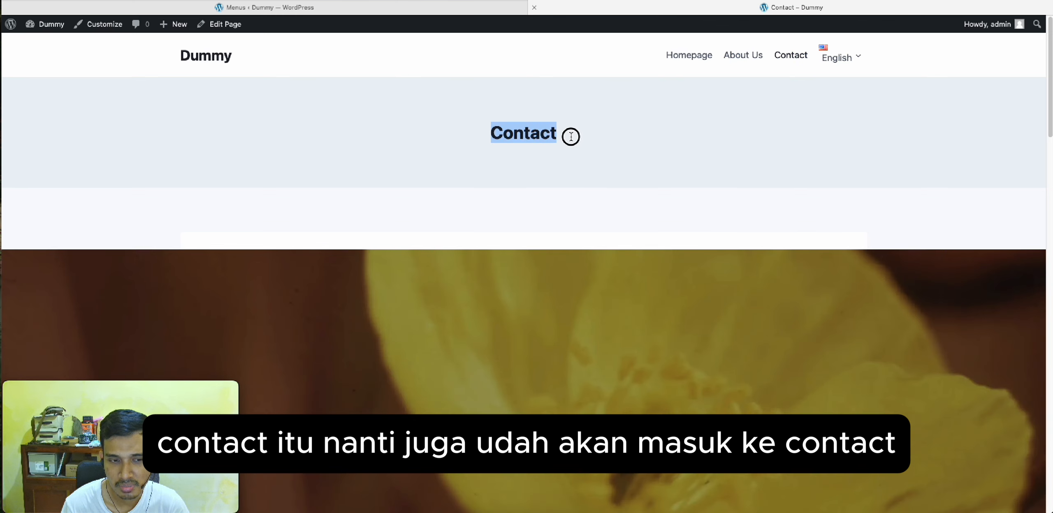
{"action": "left_click", "coordinate": [691, 134]}
Switch the Contact page to Bahasa Indonesia with the header's language dropdown and check the translated title
{"action": "mouse_move", "coordinate": [848, 61]}
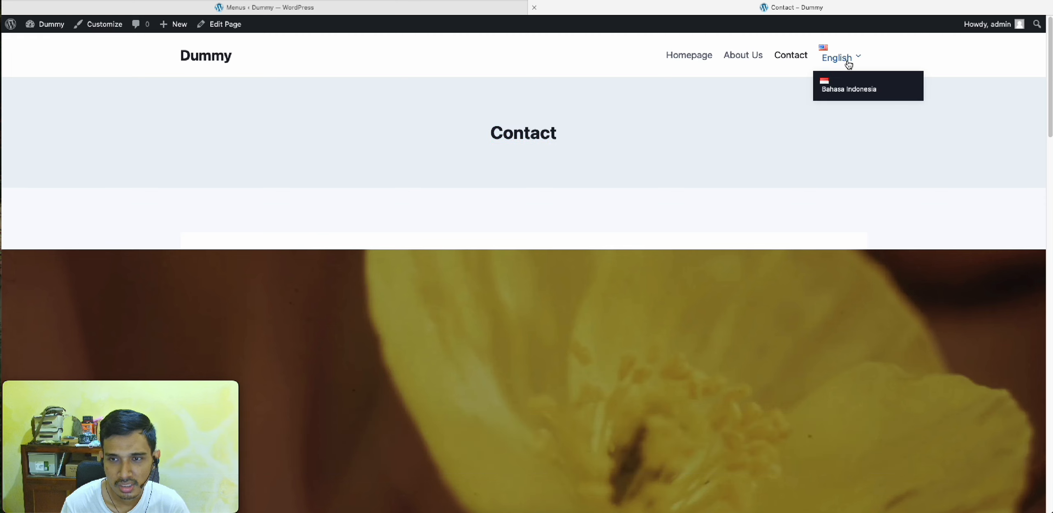
{"action": "left_click", "coordinate": [842, 92]}
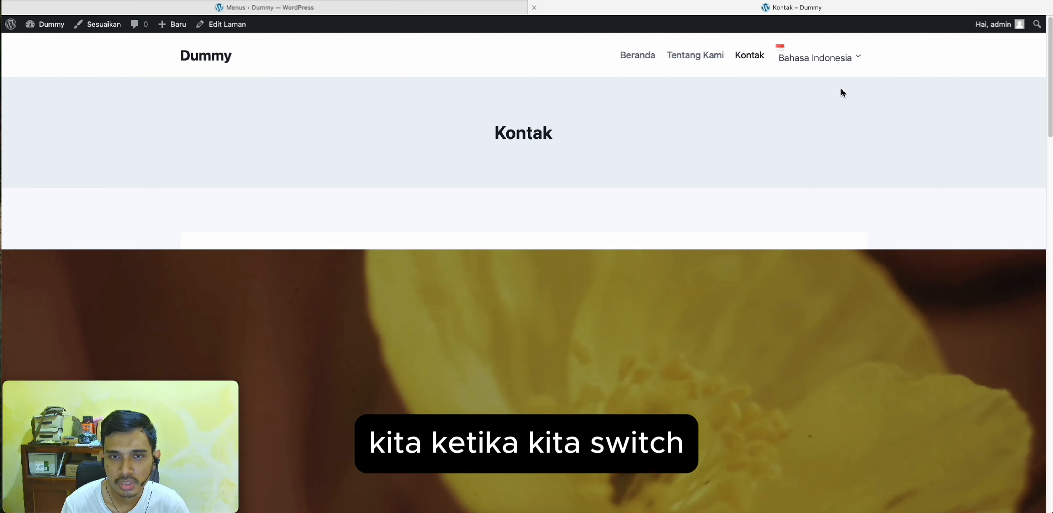
{"action": "left_click_drag", "start_coordinate": [553, 136], "coordinate": [484, 135]}
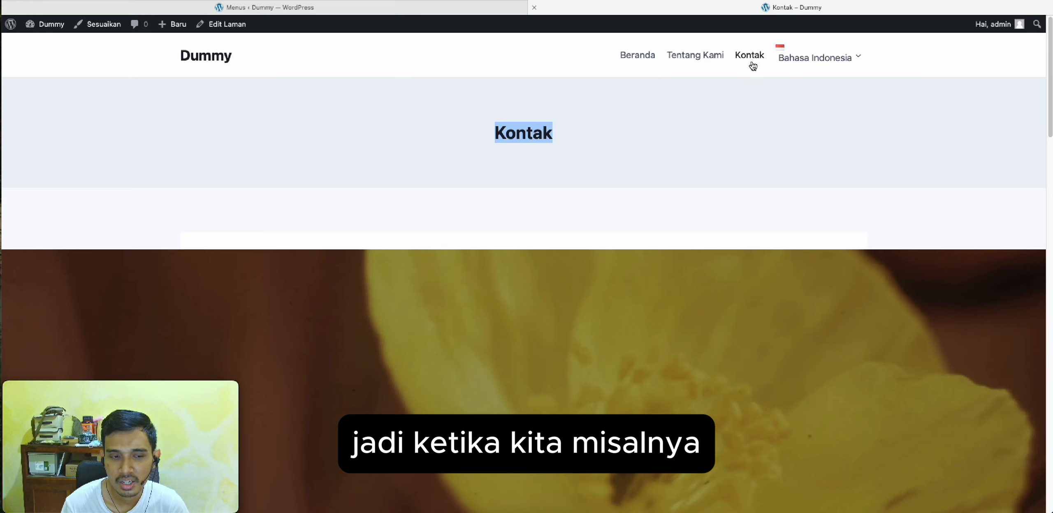
Visit the Tentang Kami page and test switching it to English and back to Bahasa Indonesia
{"action": "left_click", "coordinate": [697, 61]}
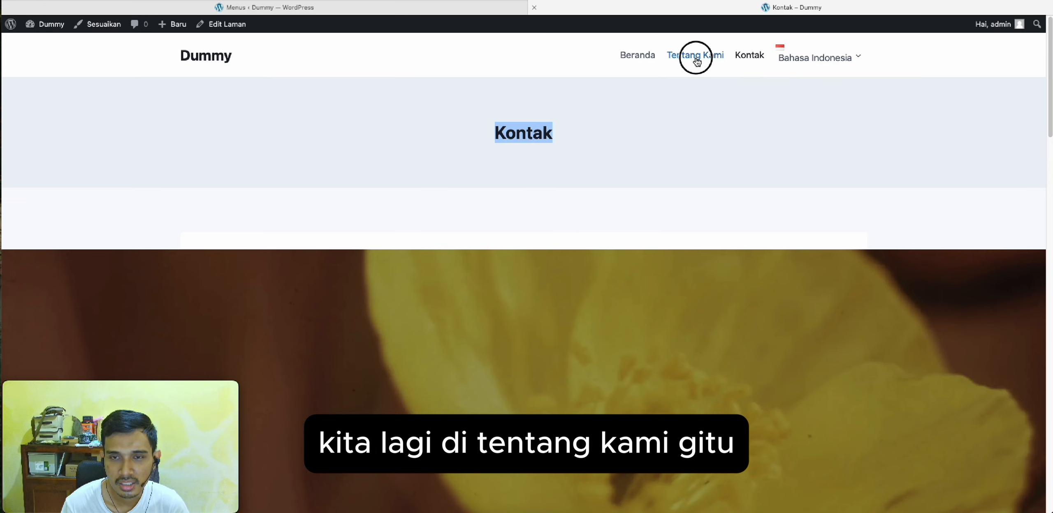
{"action": "mouse_move", "coordinate": [815, 58]}
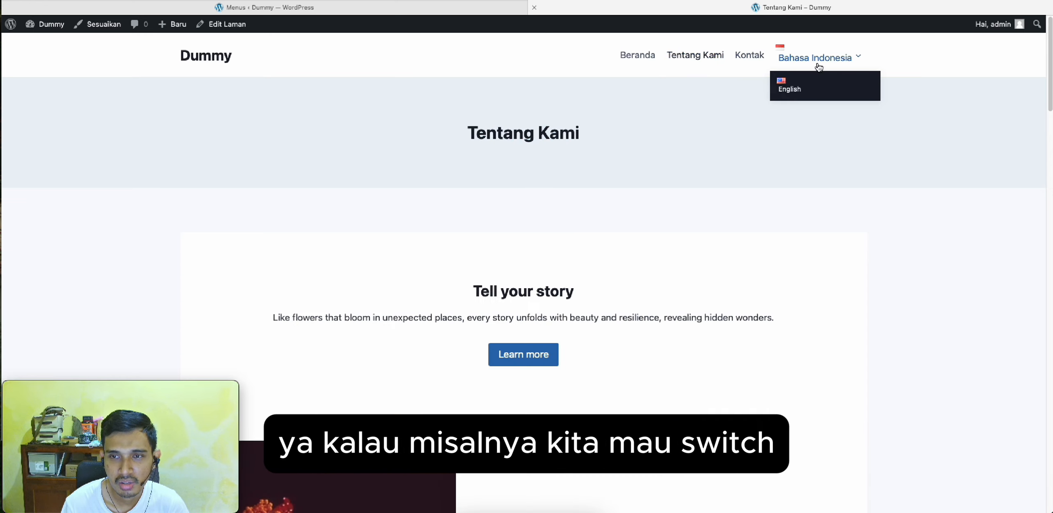
{"action": "left_click", "coordinate": [810, 91]}
{"action": "left_click_drag", "start_coordinate": [498, 133], "coordinate": [616, 141]}
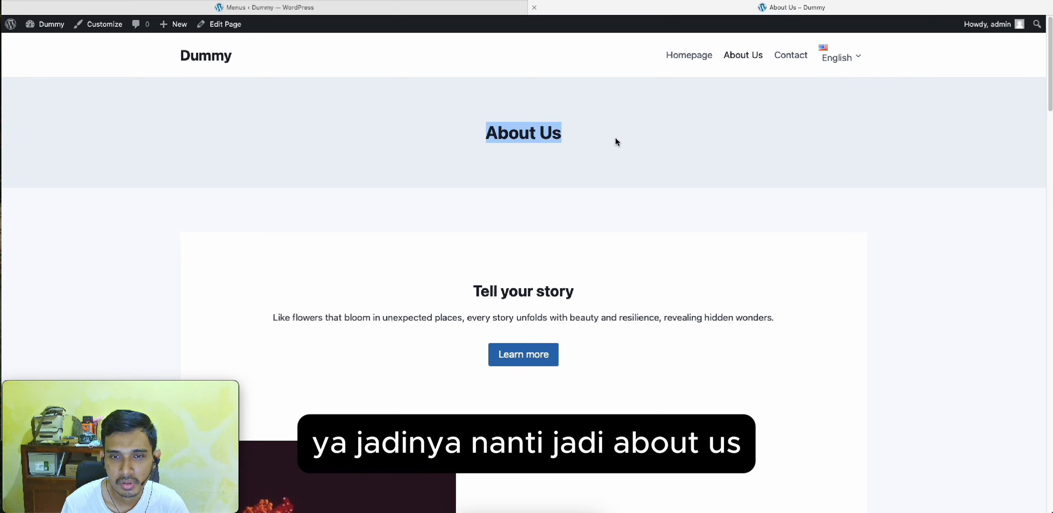
{"action": "left_click", "coordinate": [660, 141]}
{"action": "mouse_move", "coordinate": [853, 61]}
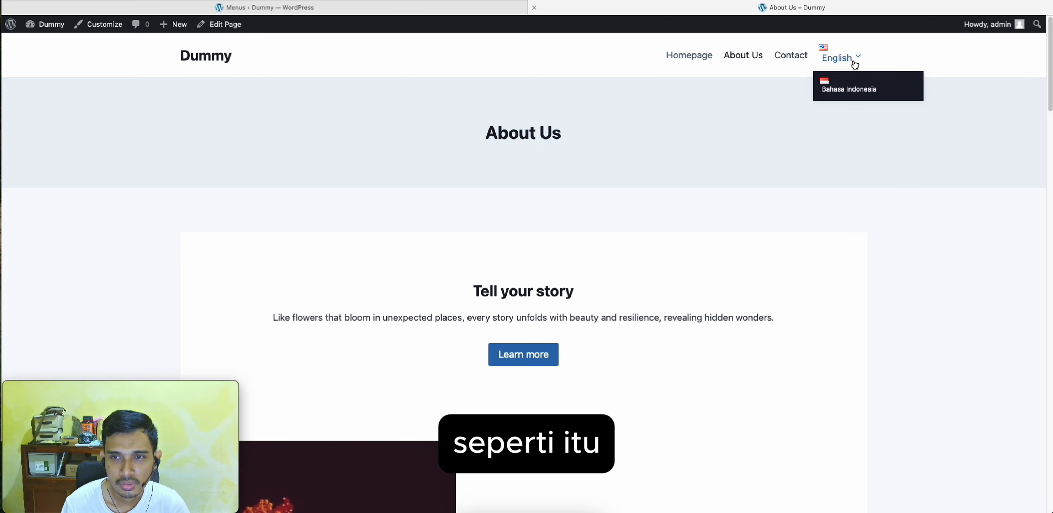
{"action": "left_click", "coordinate": [839, 87]}
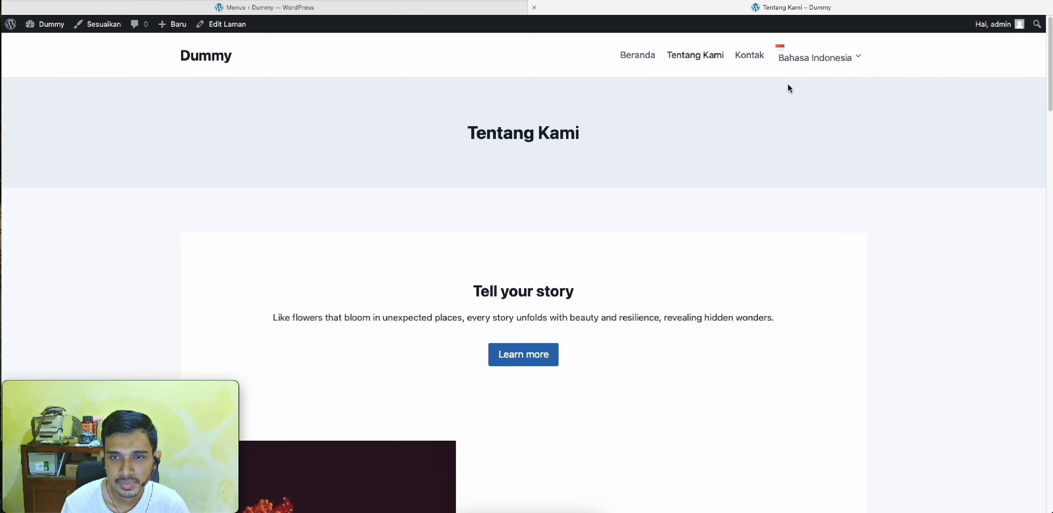
Visit the Beranda page, switch it to English, and look through the resulting homepage
{"action": "left_click", "coordinate": [634, 59]}
{"action": "mouse_move", "coordinate": [769, 59]}
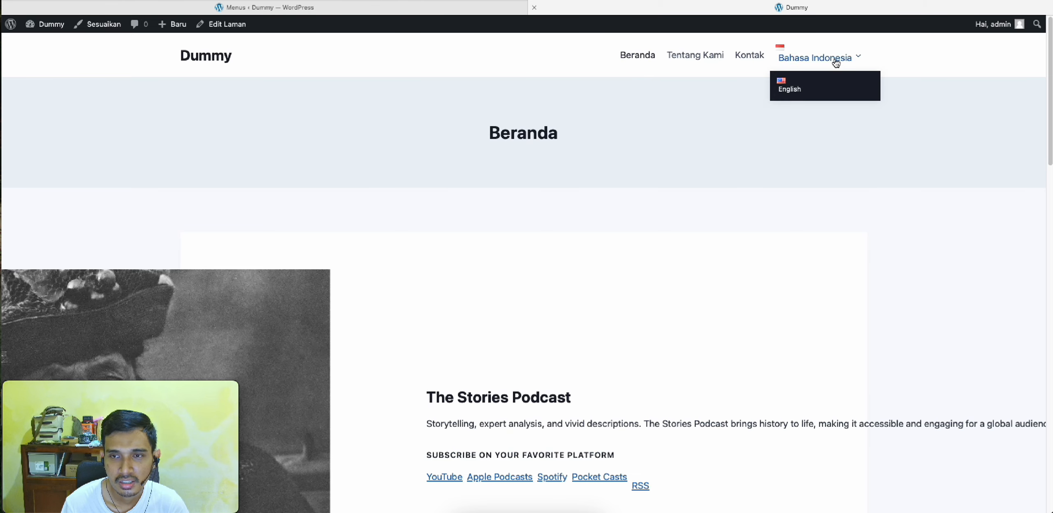
{"action": "left_click", "coordinate": [808, 88]}
{"action": "scroll", "coordinate": [699, 185], "scroll_direction": "down", "scroll_amount": 9}
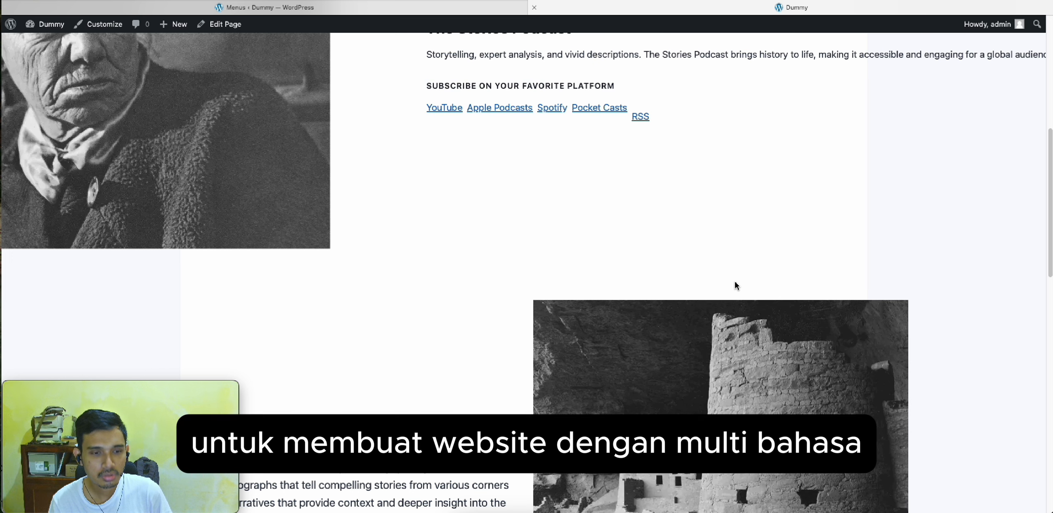
{"action": "scroll", "coordinate": [735, 282], "scroll_direction": "up", "scroll_amount": 9}
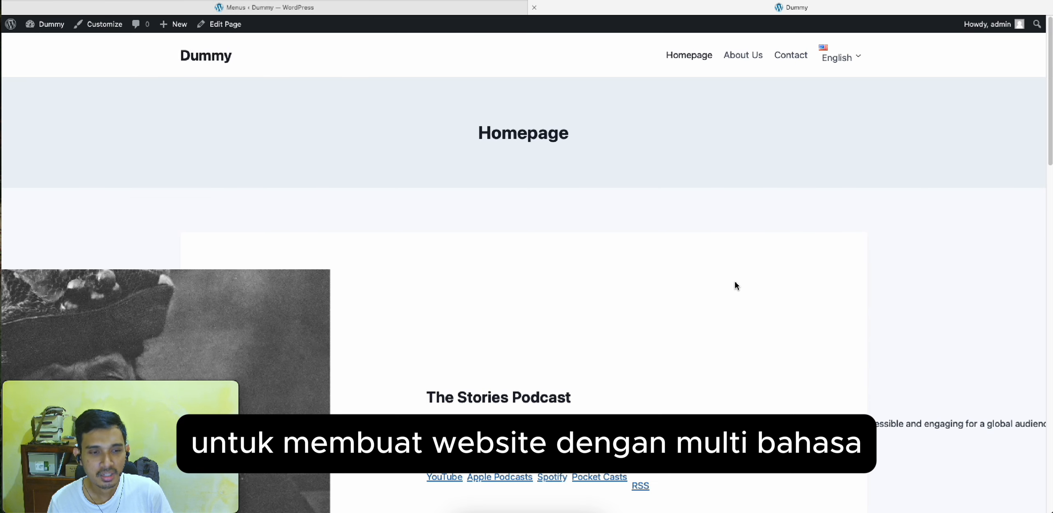